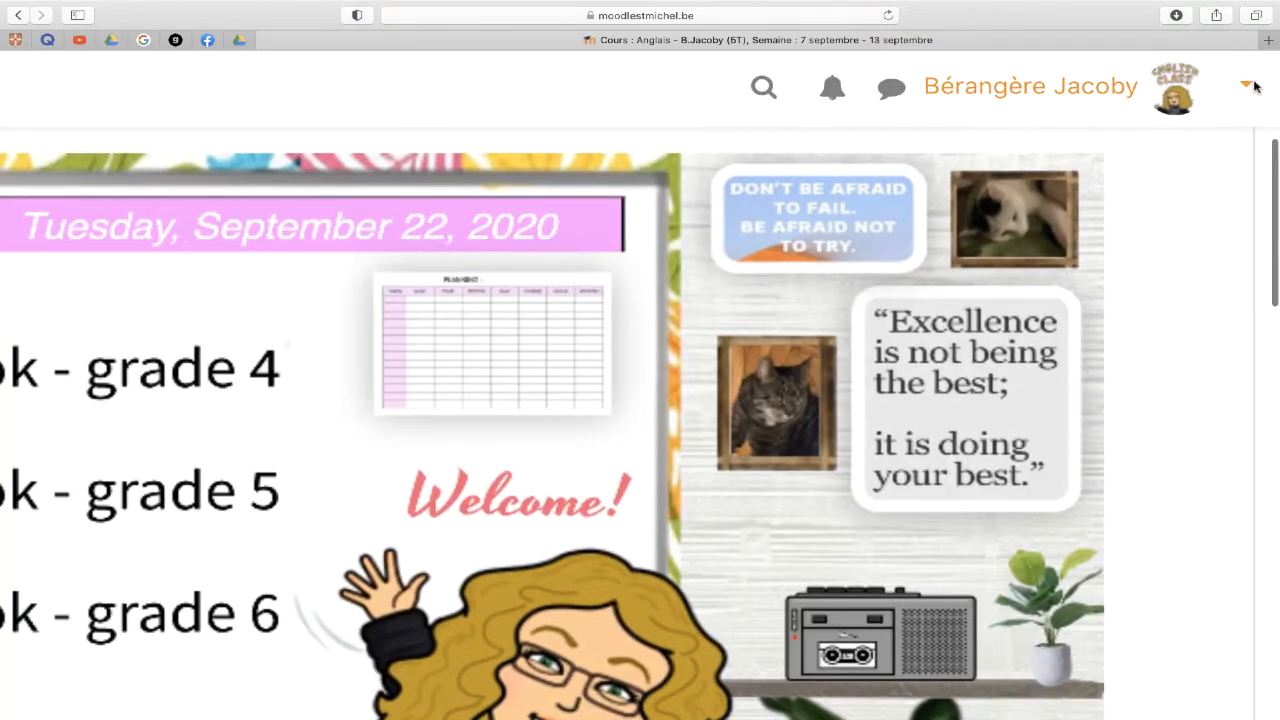
- Open the user menu from the arrow beside your name and avatar in the top bar
left_click(1244, 90)
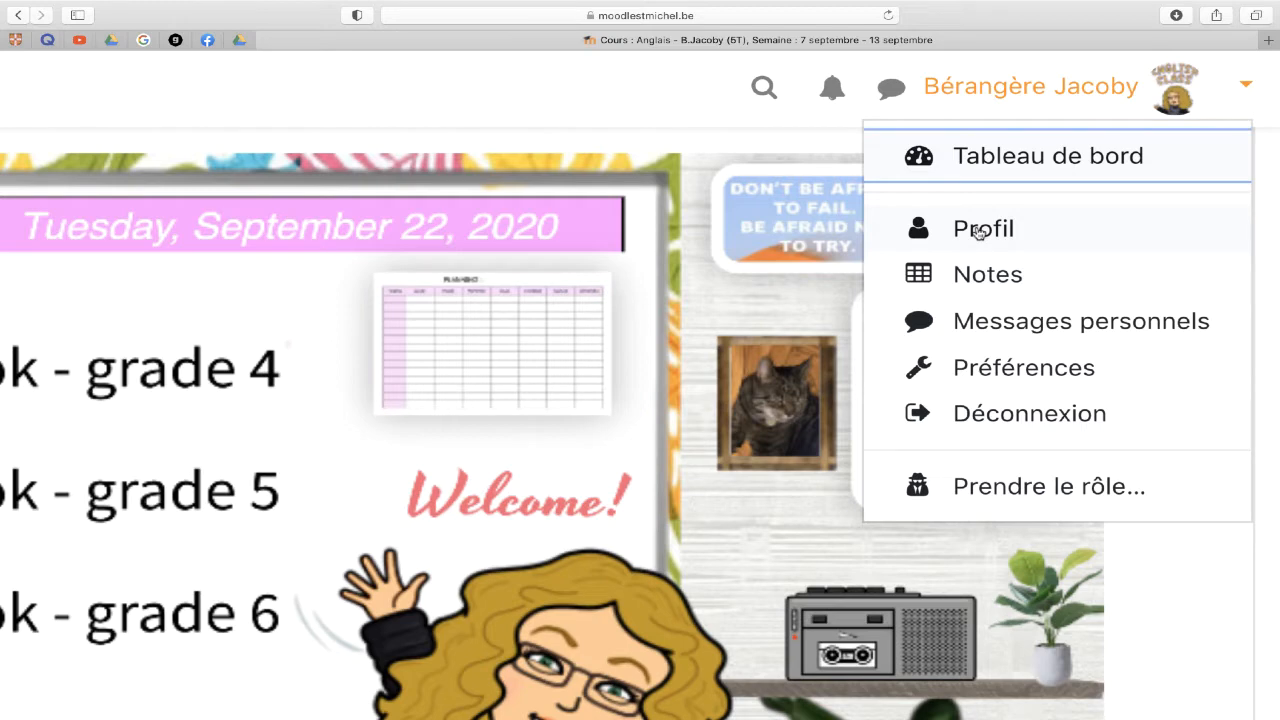
left_click(978, 276)
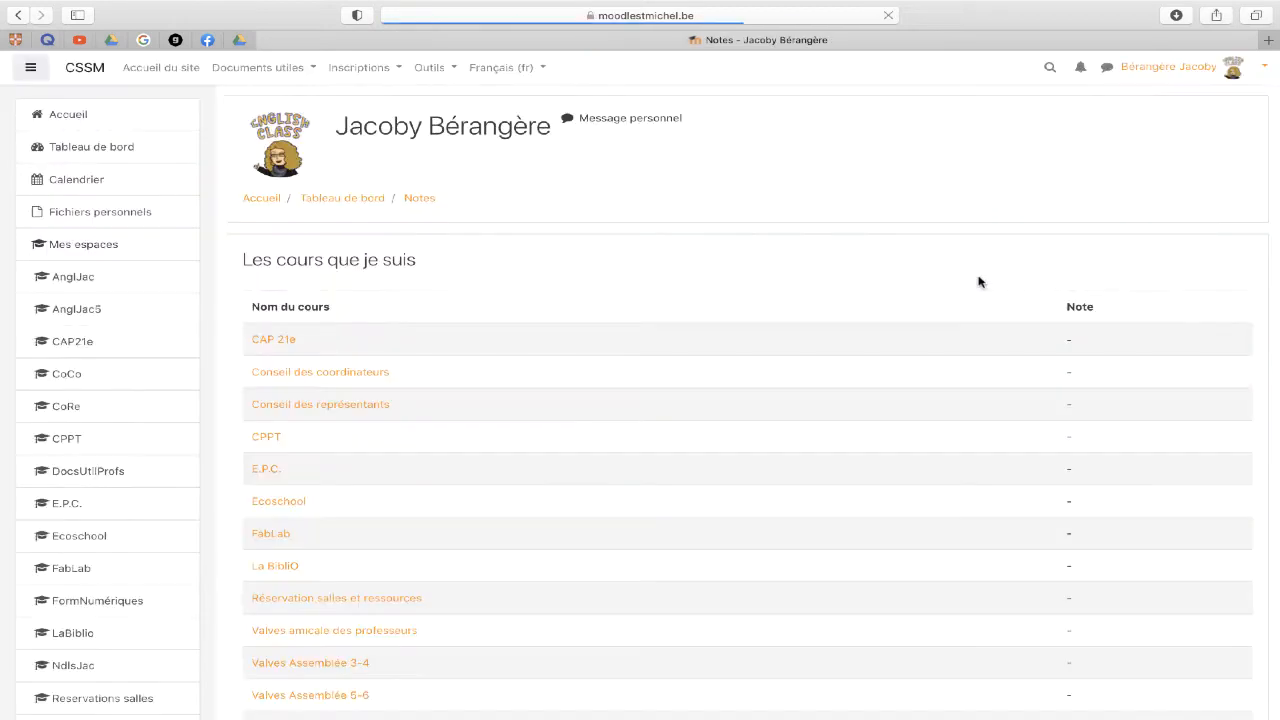
scroll(978, 282, "down", 18)
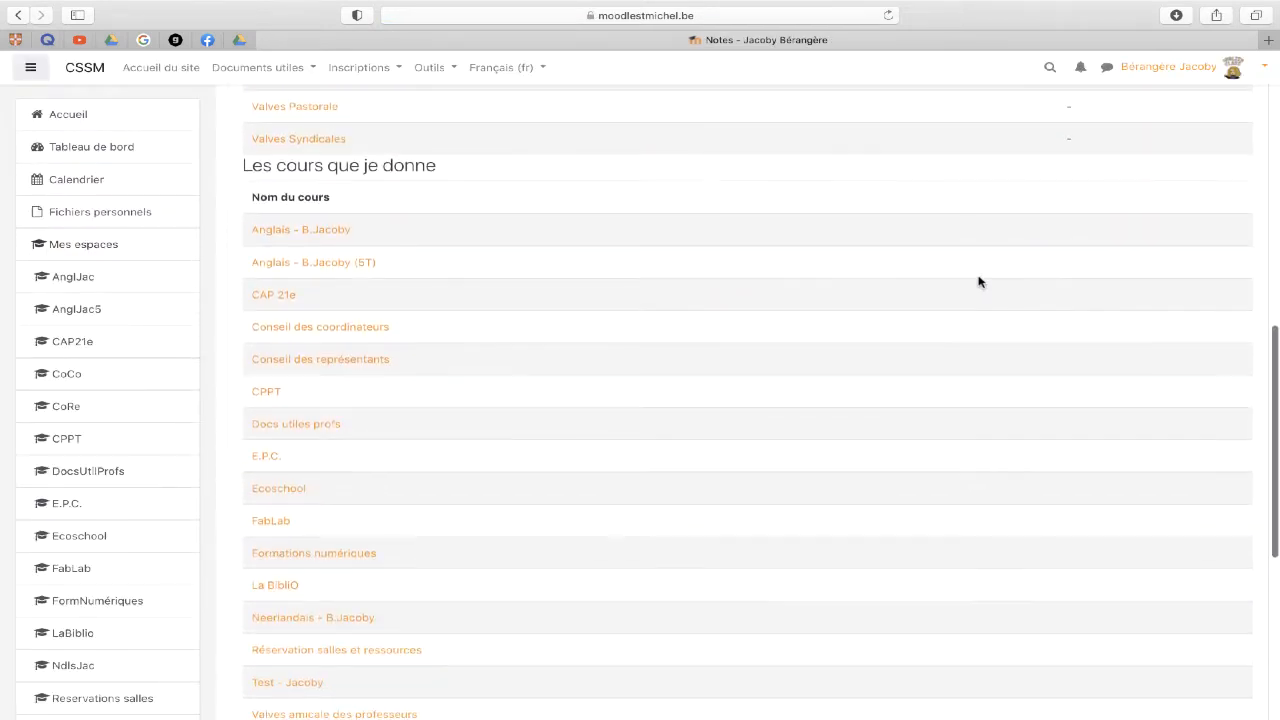
scroll(978, 282, "down", 1)
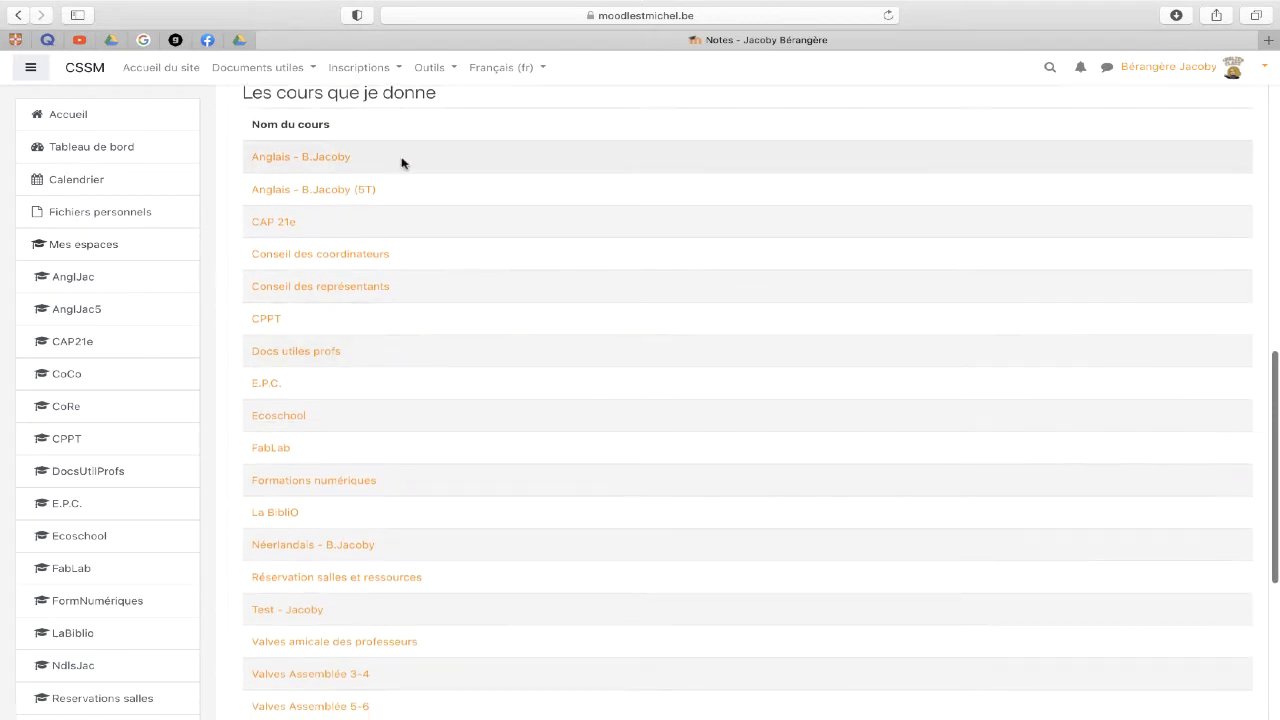
left_click(338, 192)
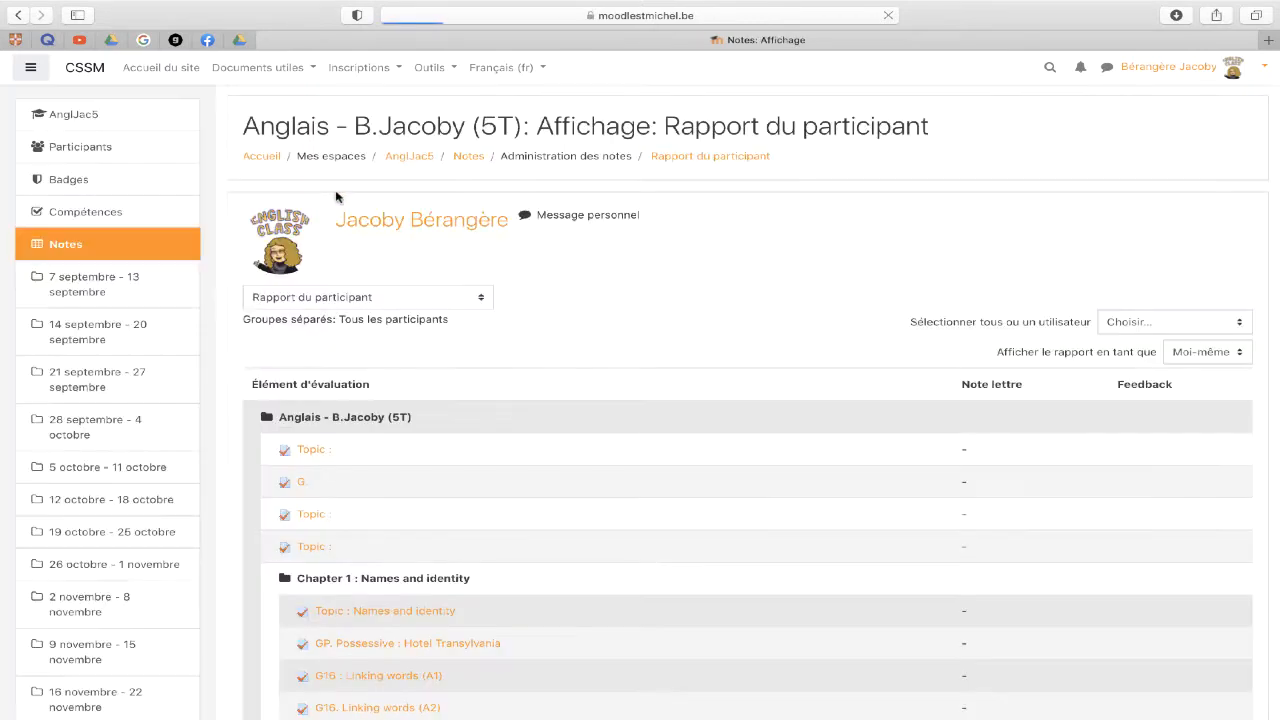
scroll(634, 265, "down", 5)
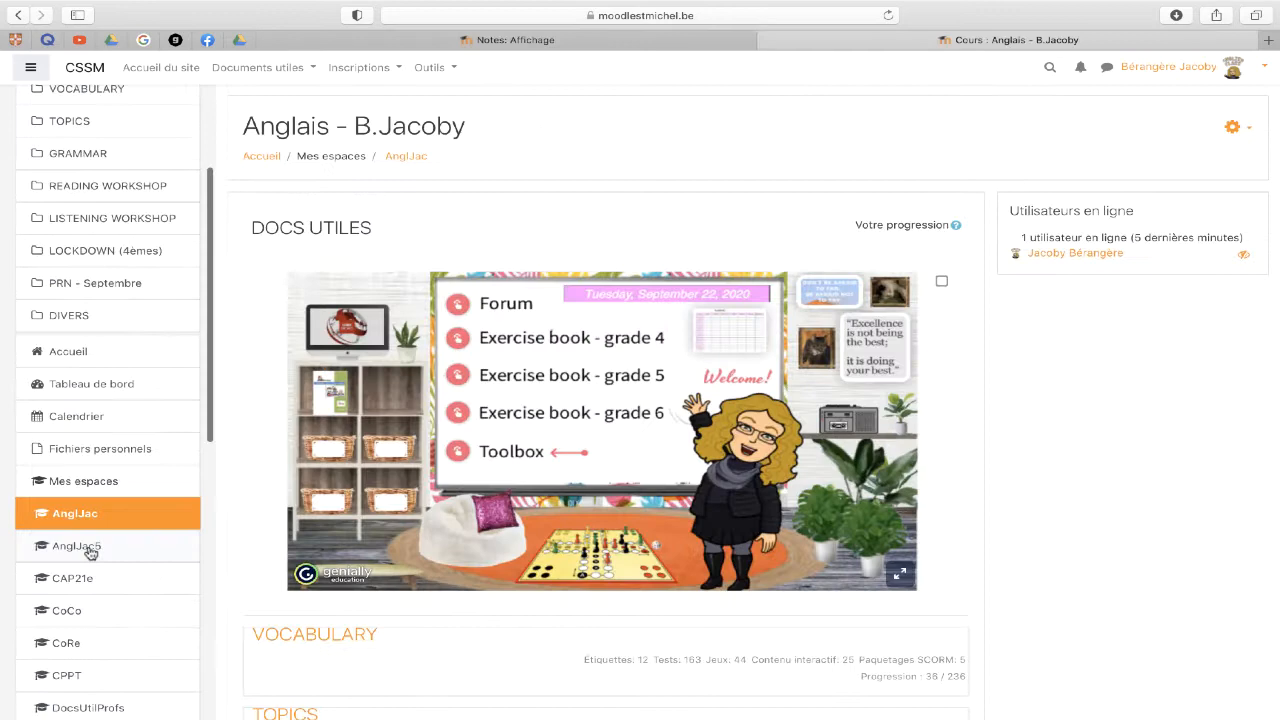
left_click(86, 551)
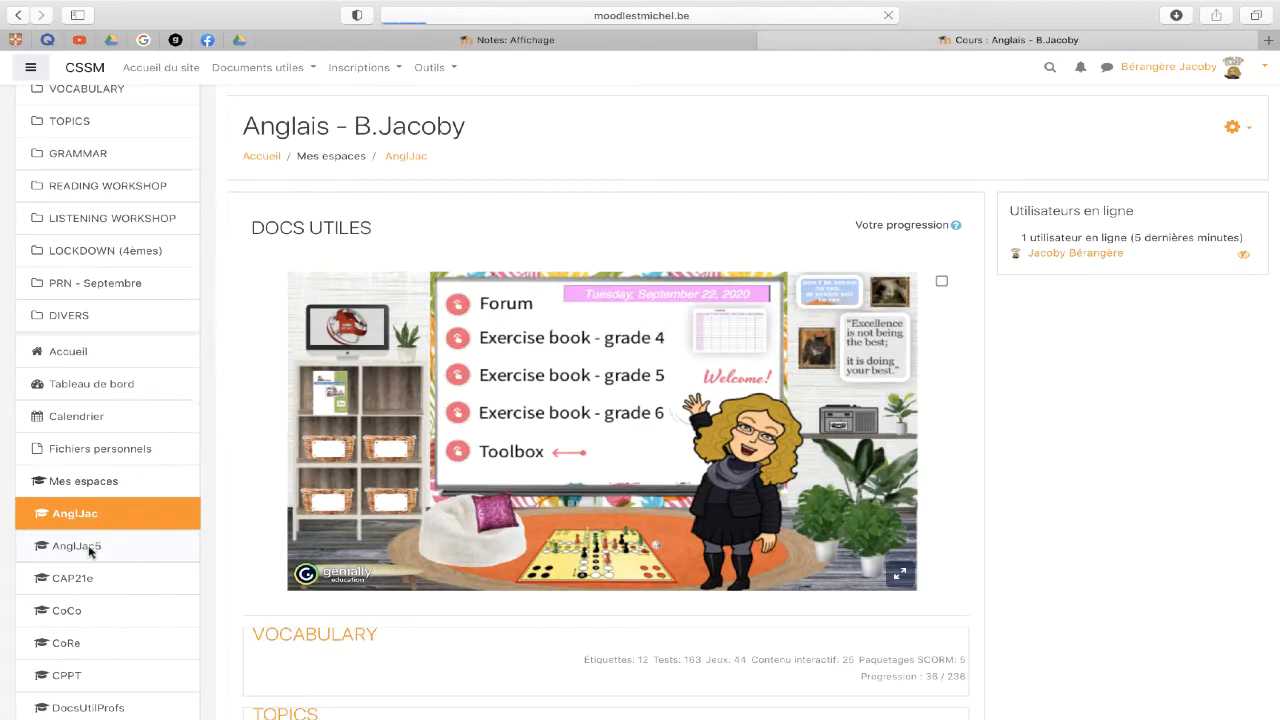
- Open the '7 septembre - 13 septembre' section and compare it with the Notes report tab
scroll(551, 528, "down", 10)
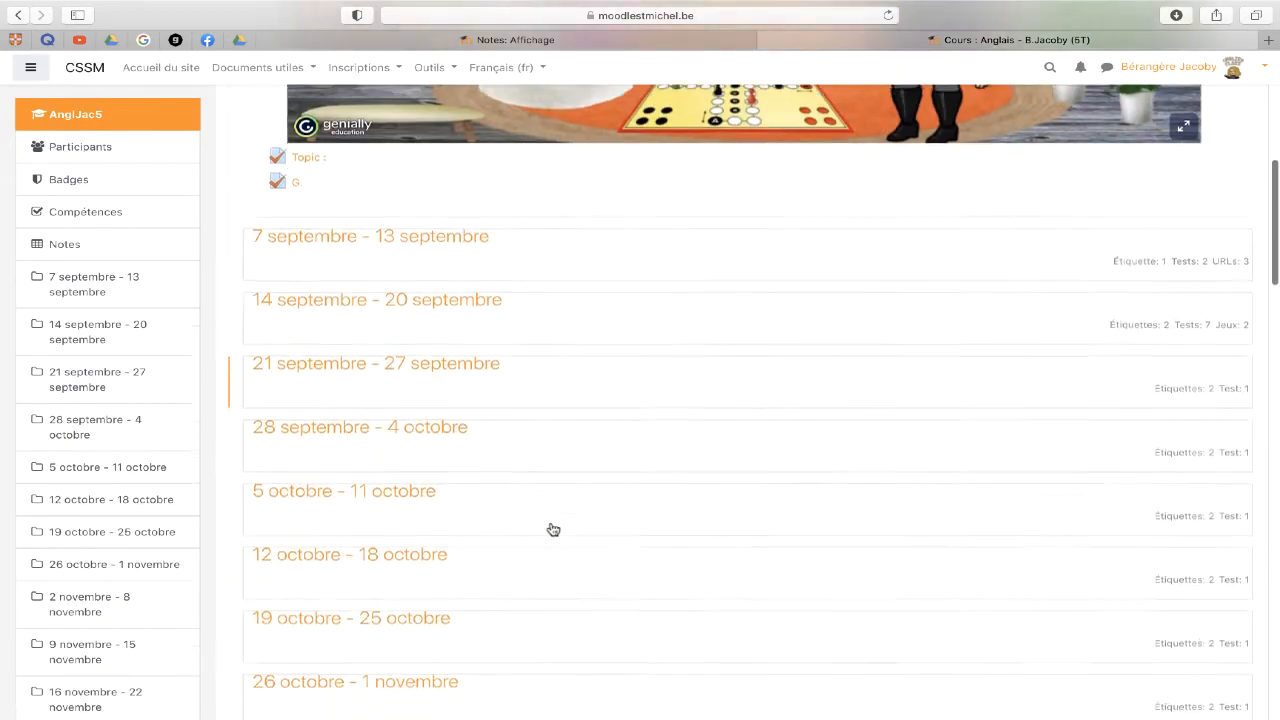
left_click(468, 160)
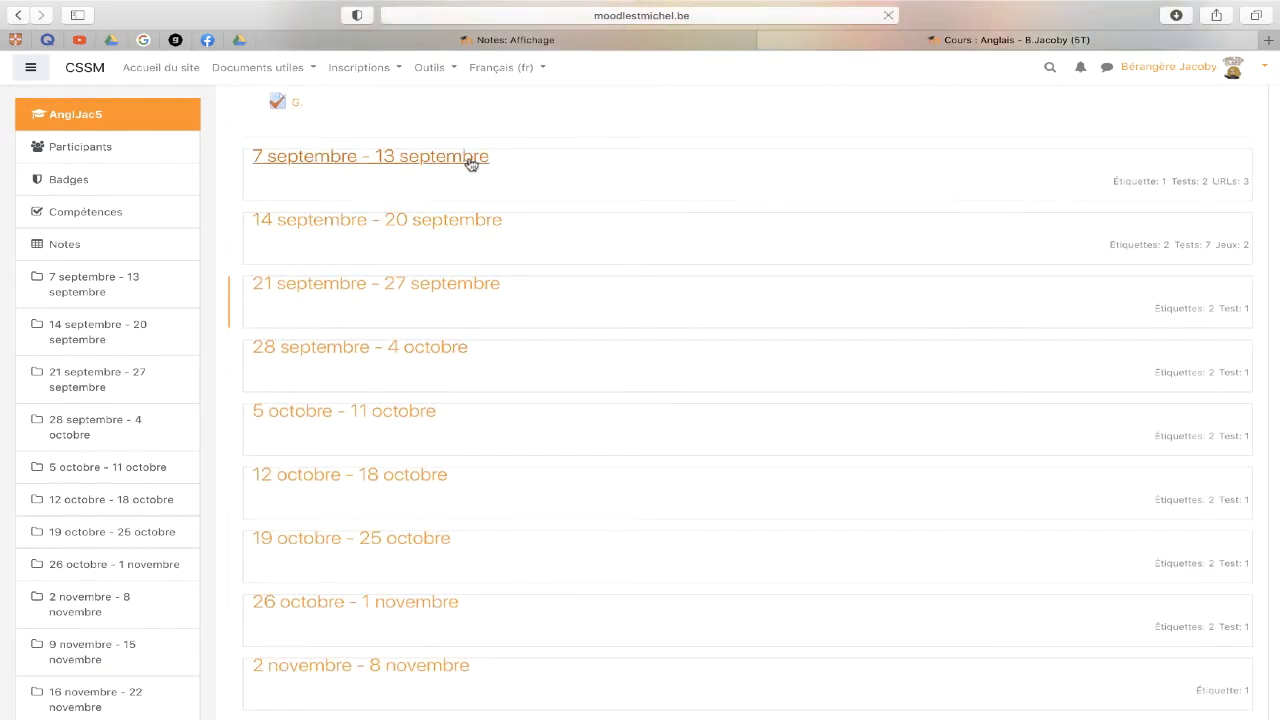
scroll(453, 327, "down", 10)
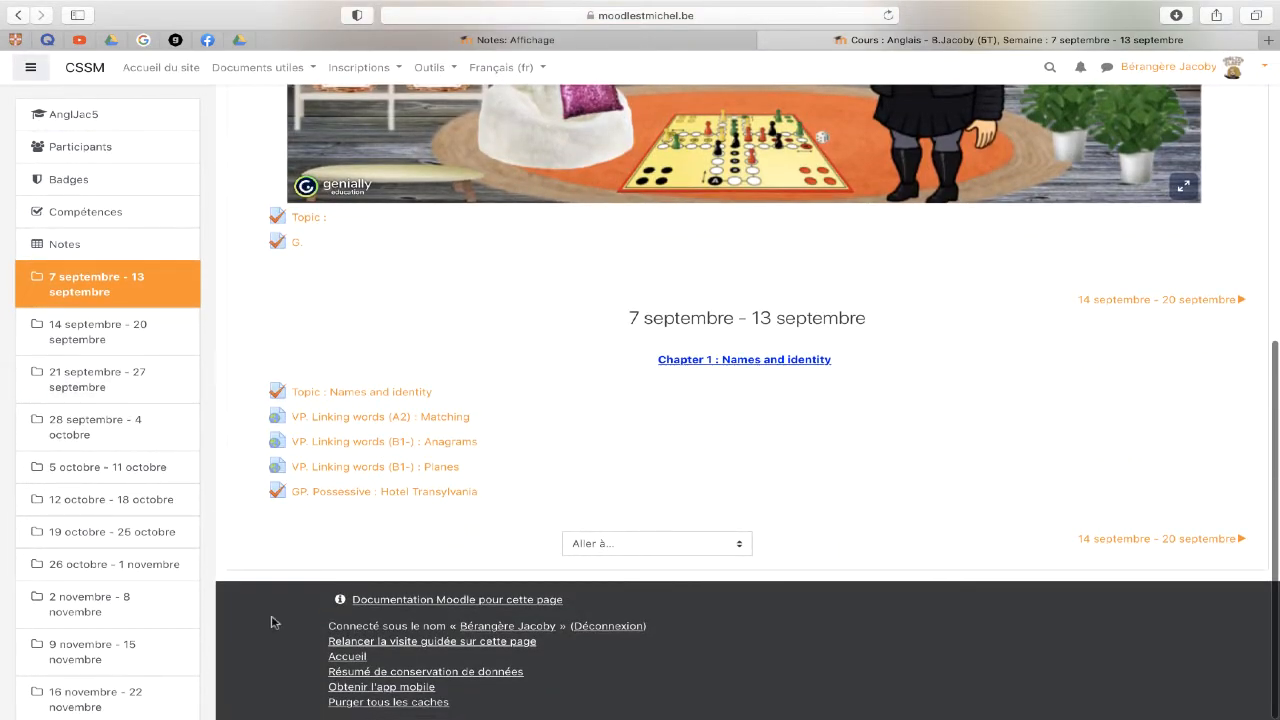
left_click(547, 39)
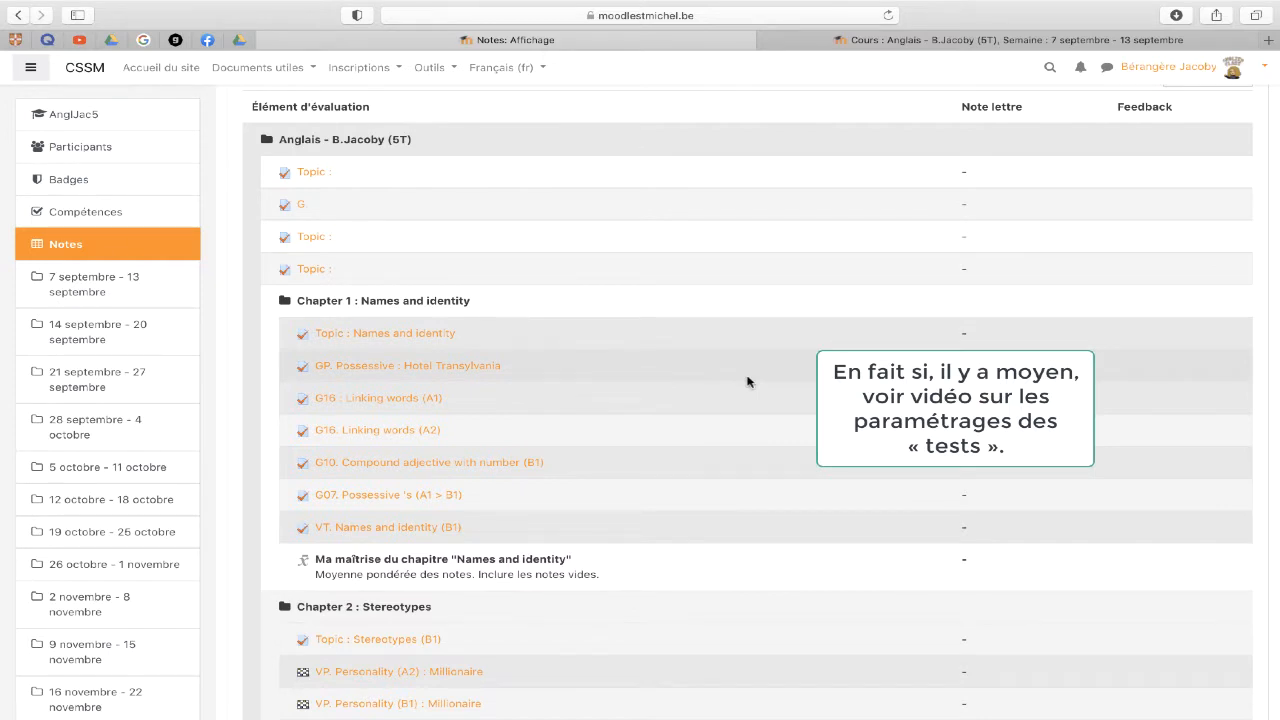
left_click(1052, 42)
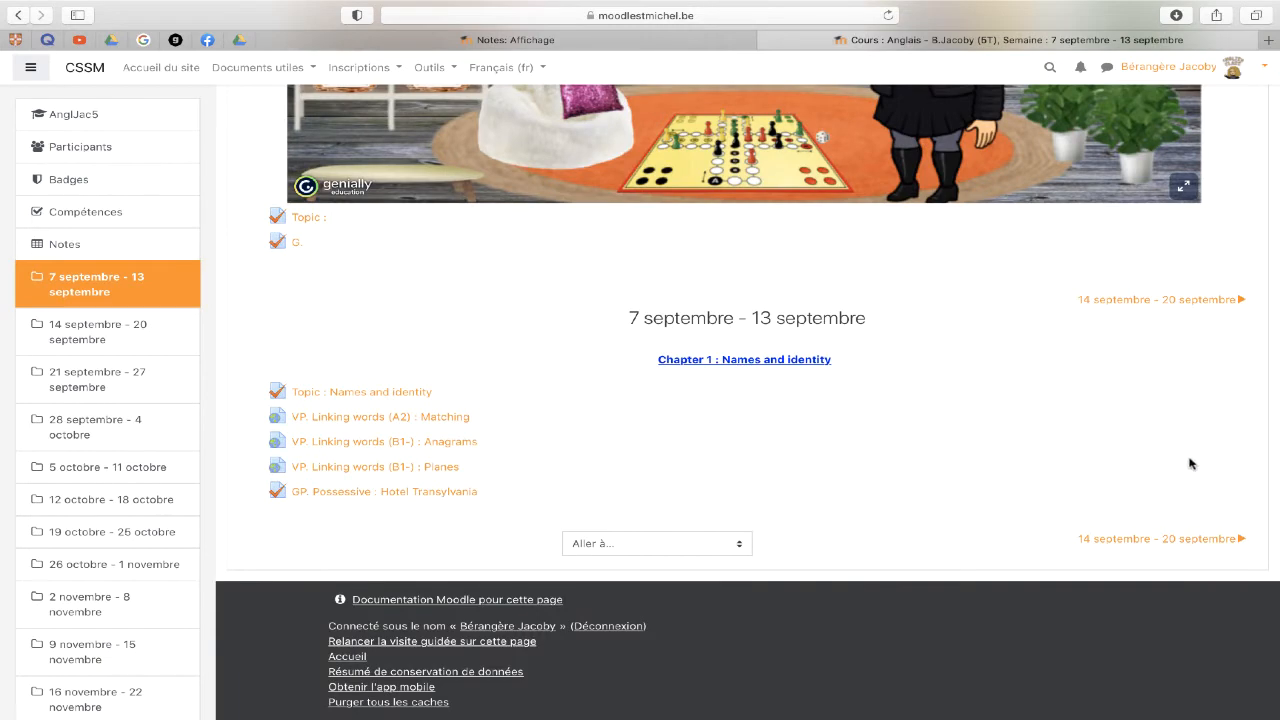
scroll(1190, 463, "up", 5)
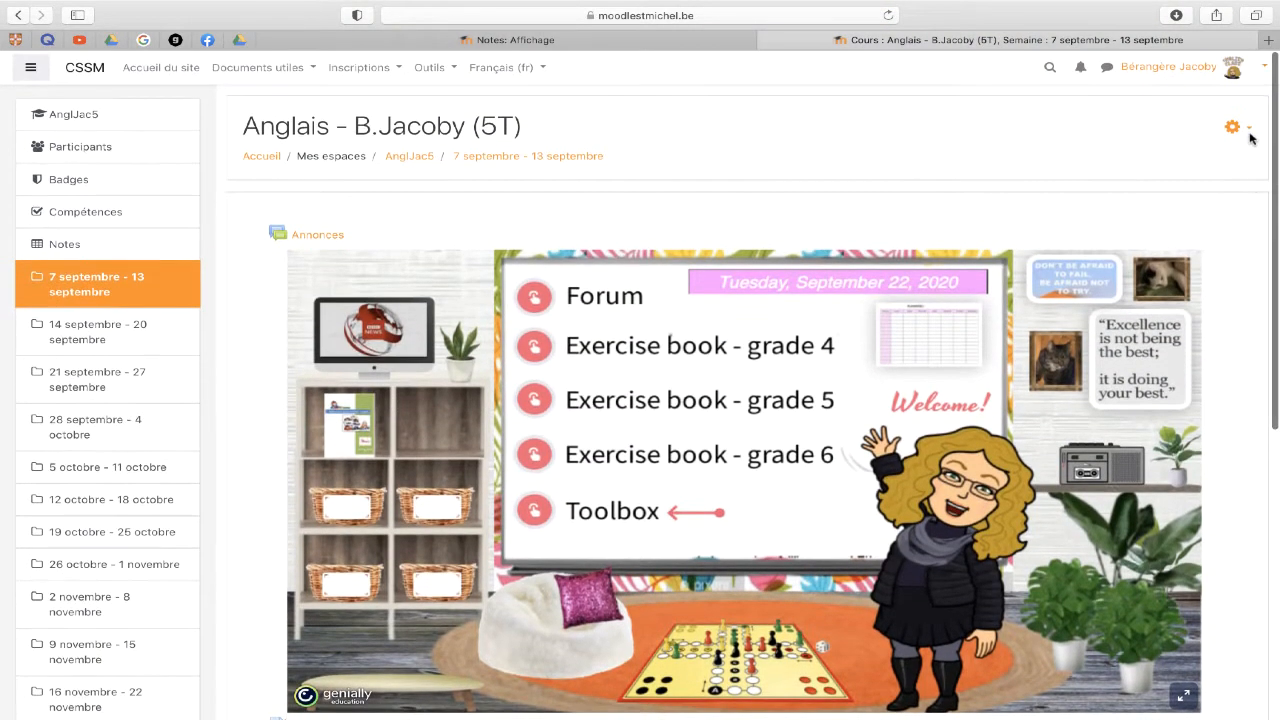
- Turn on editing and add a Test quiz named Essai to the week, then return to the course
left_click(1248, 130)
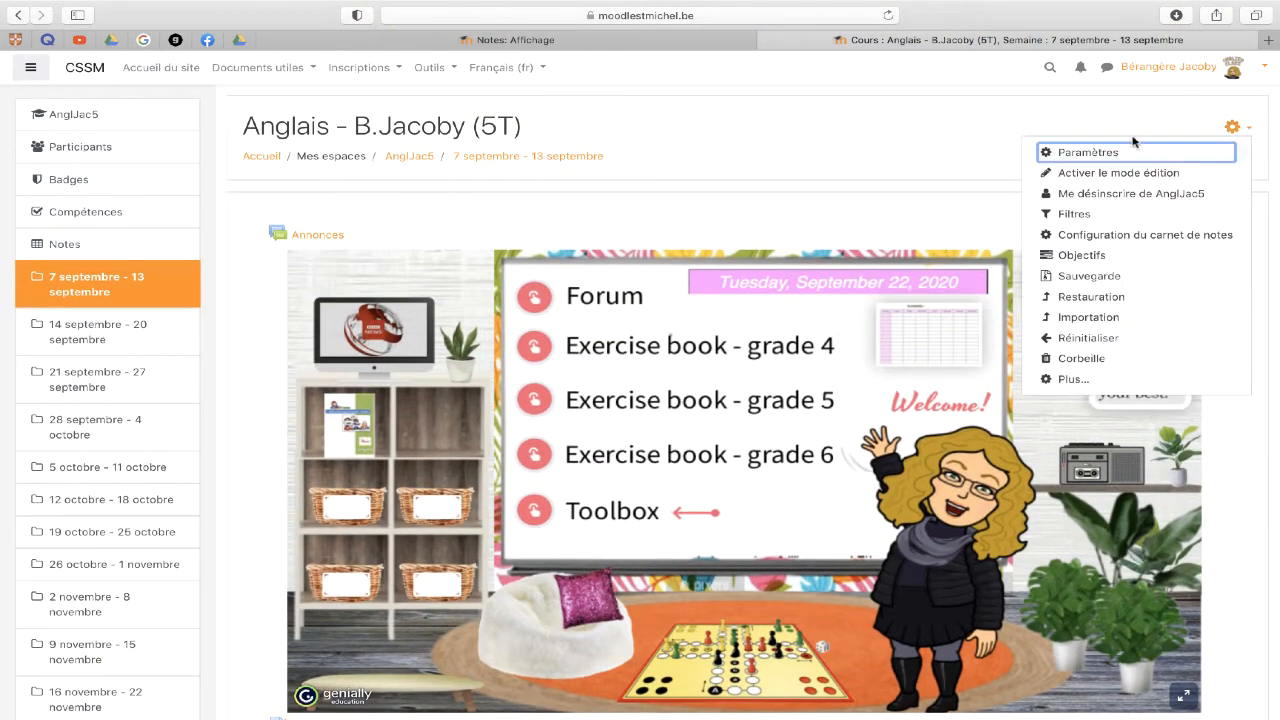
left_click(1093, 175)
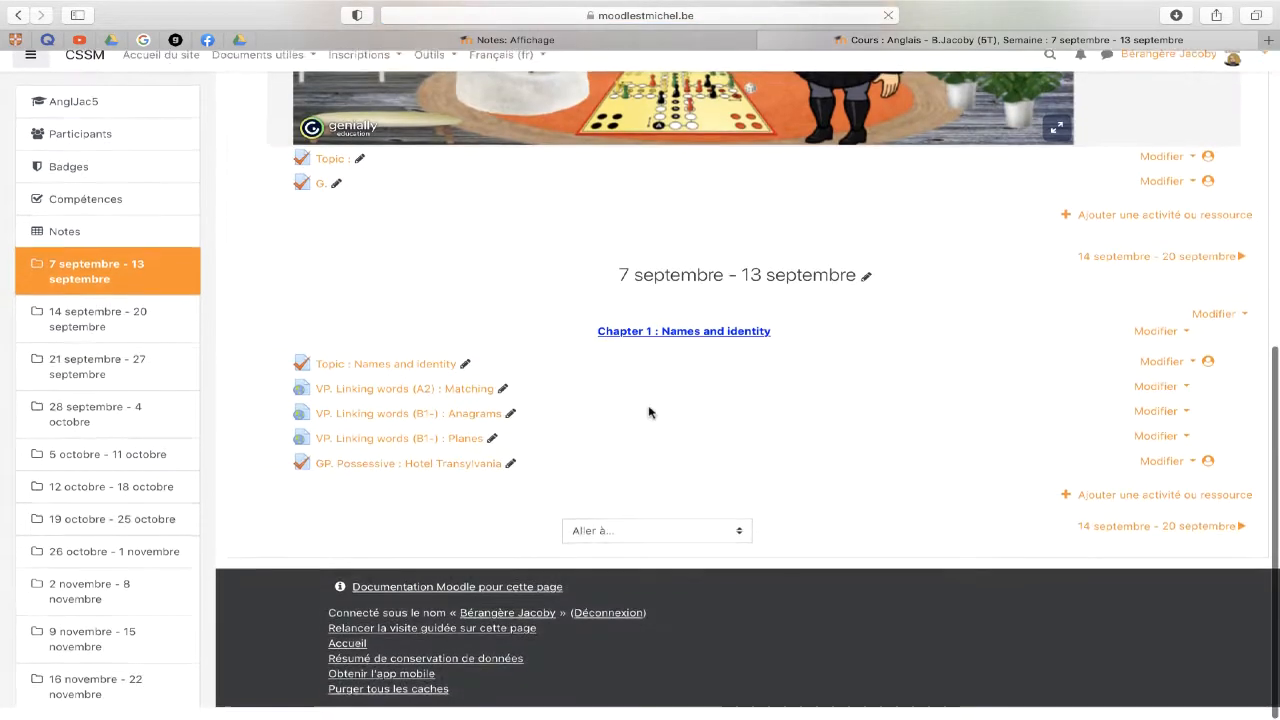
left_click(1113, 510)
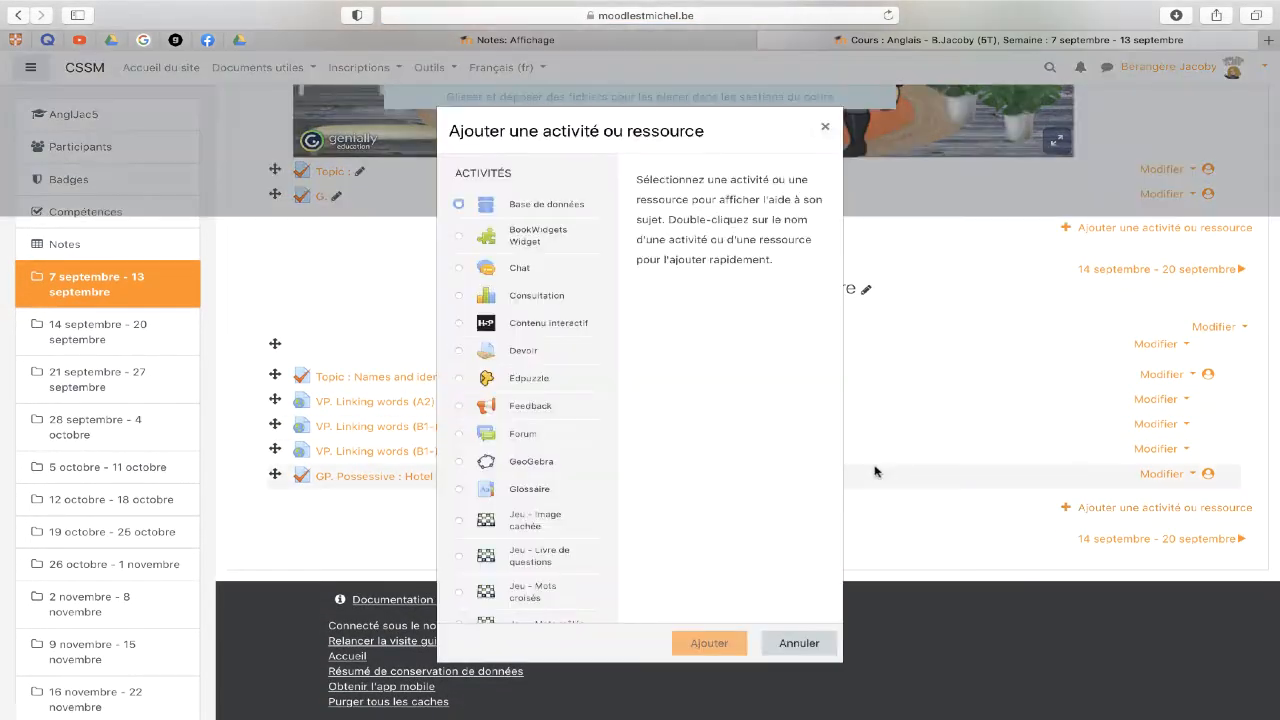
scroll(531, 450, "down", 10)
scroll(533, 457, "up", 1)
left_click(520, 445)
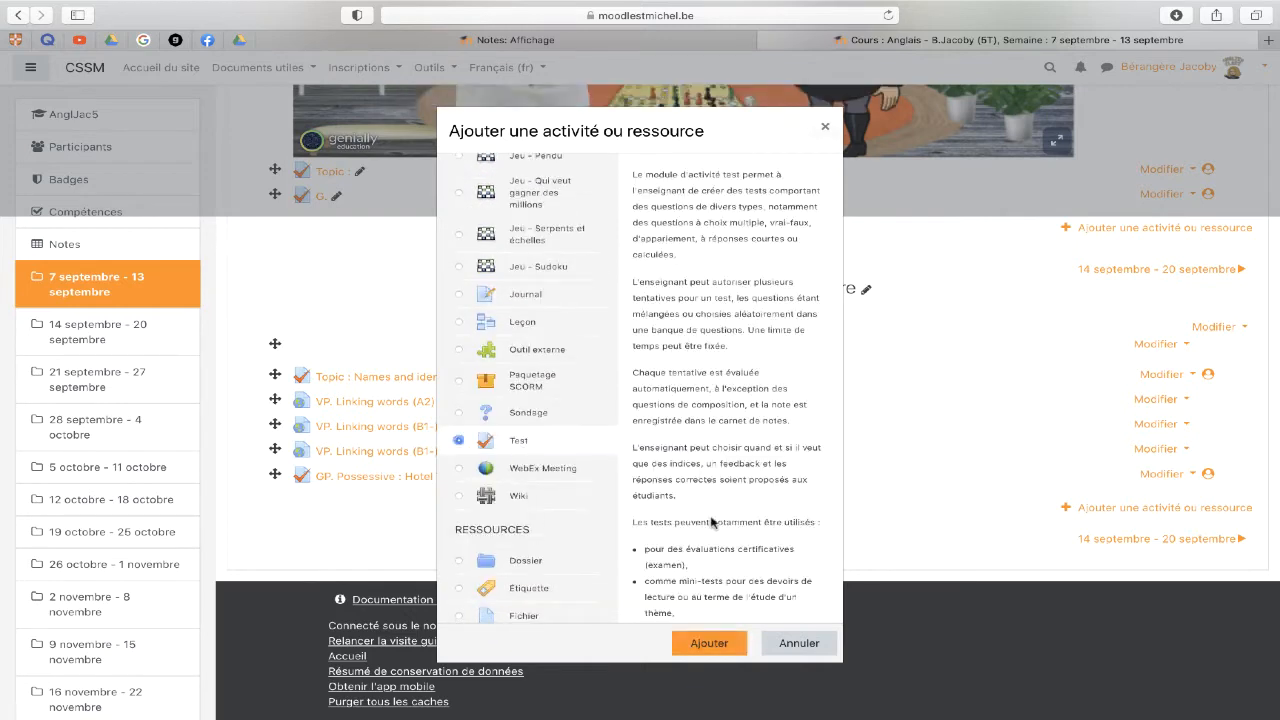
left_click(700, 645)
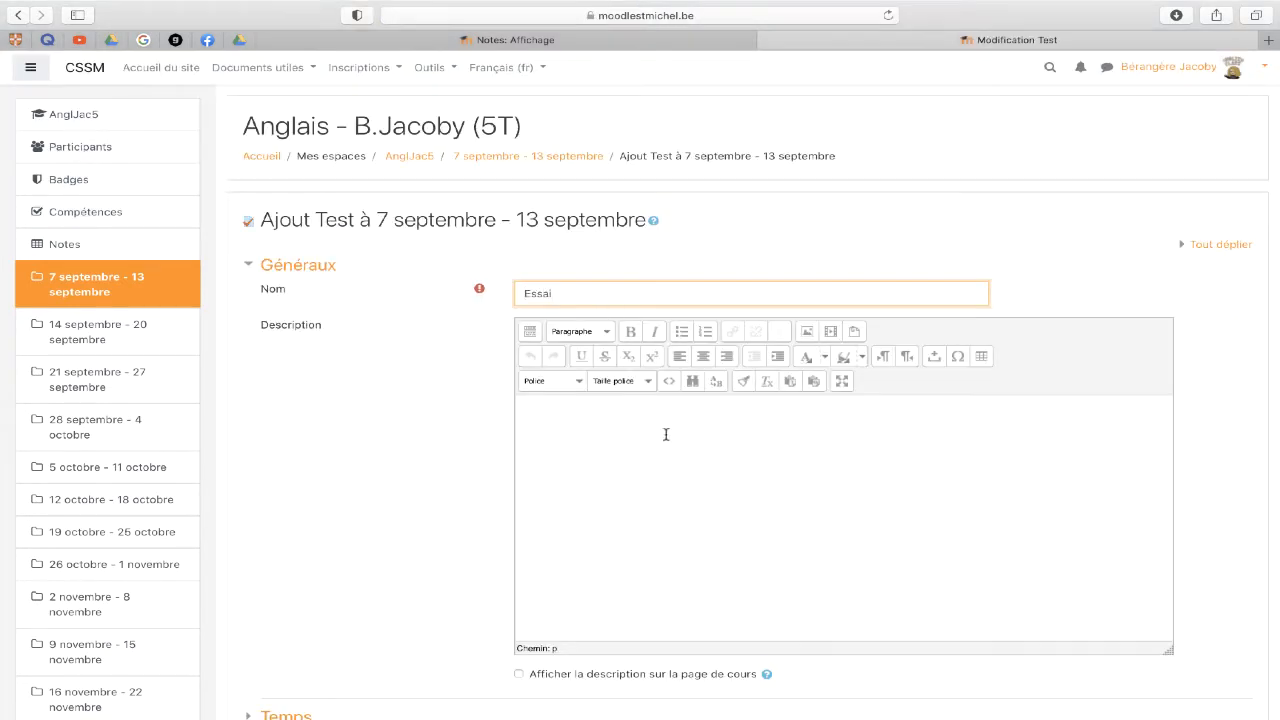
scroll(666, 434, "down", 10)
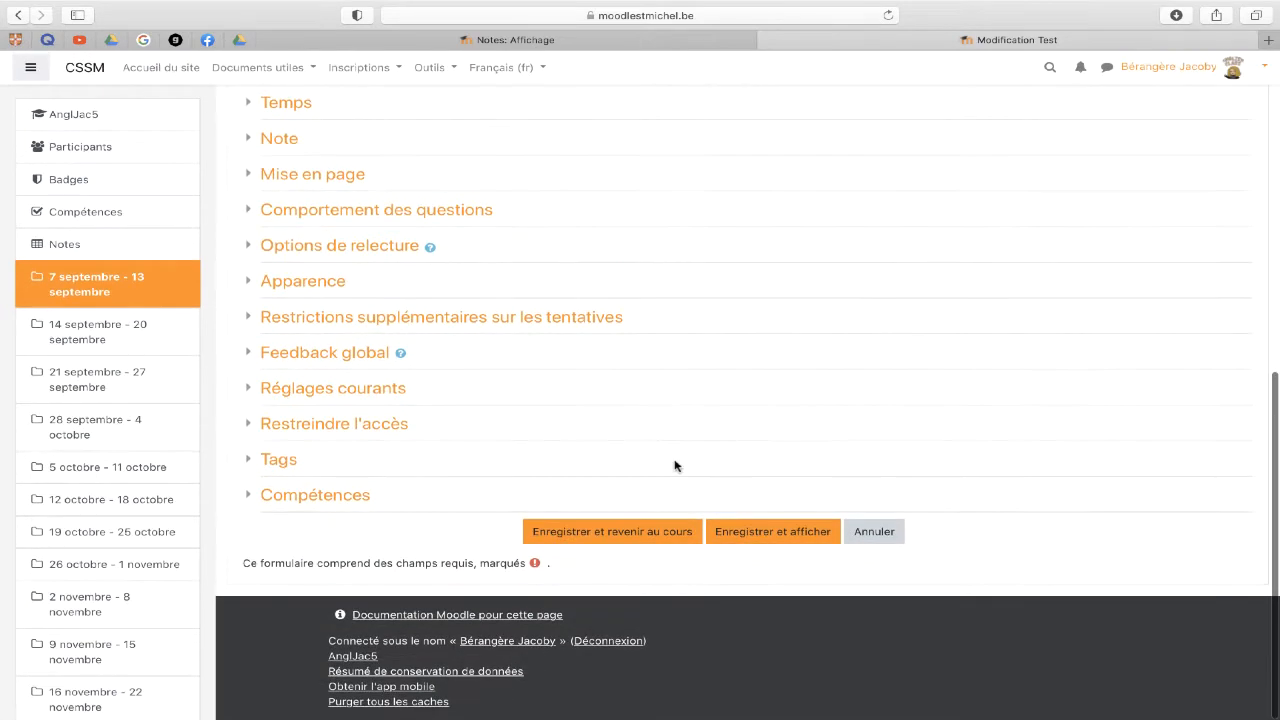
left_click(768, 532)
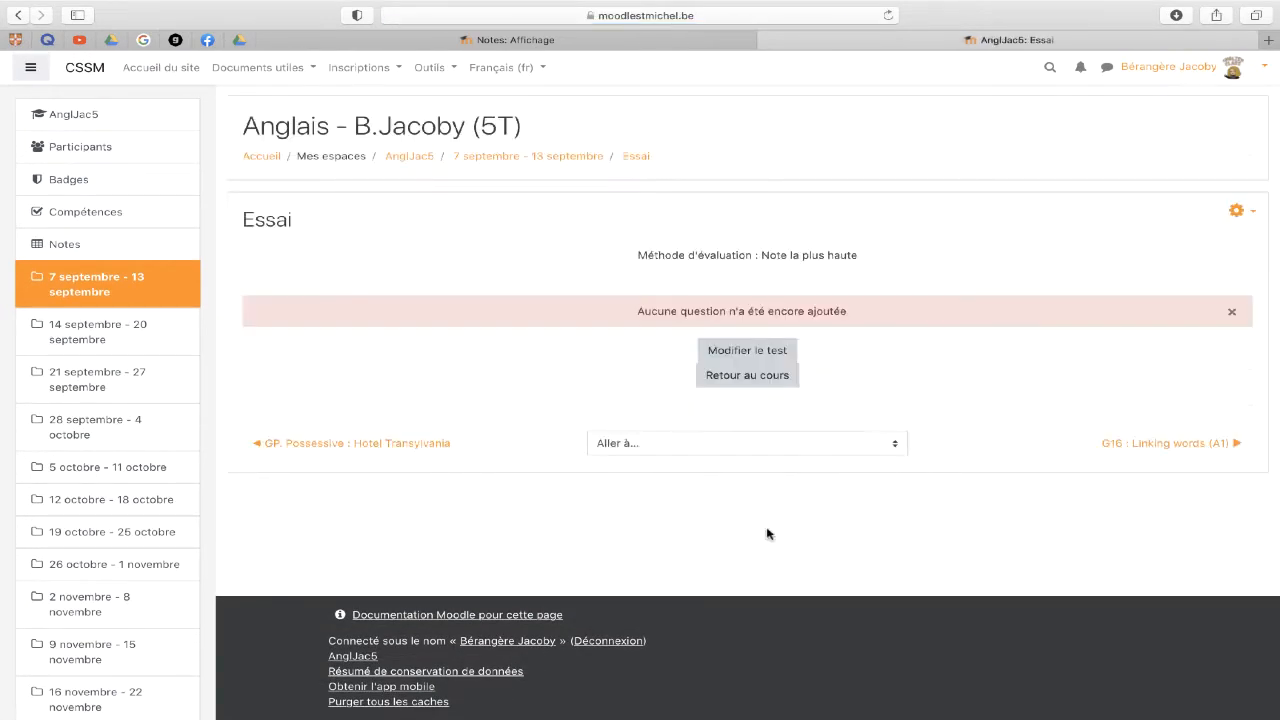
left_click(688, 378)
scroll(455, 502, "down", 2)
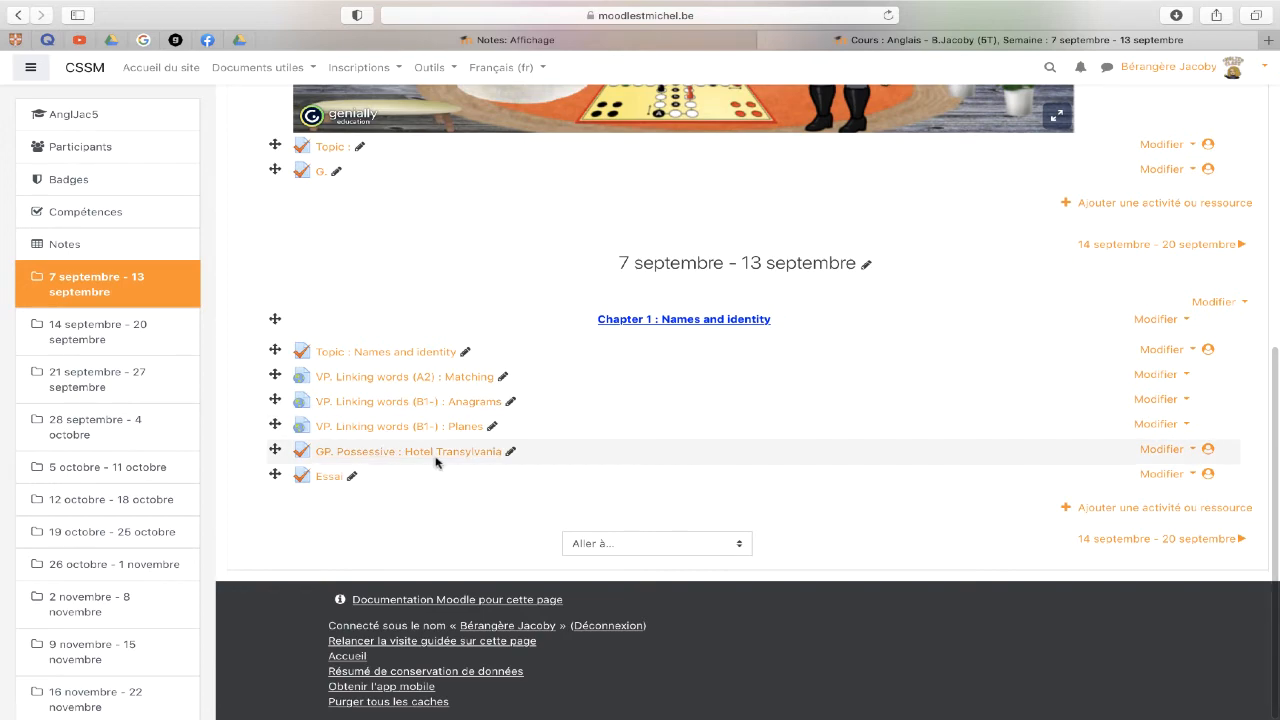
- Reload the Notes: Affichage tab and scroll through the report to find the Essai item
left_click(578, 40)
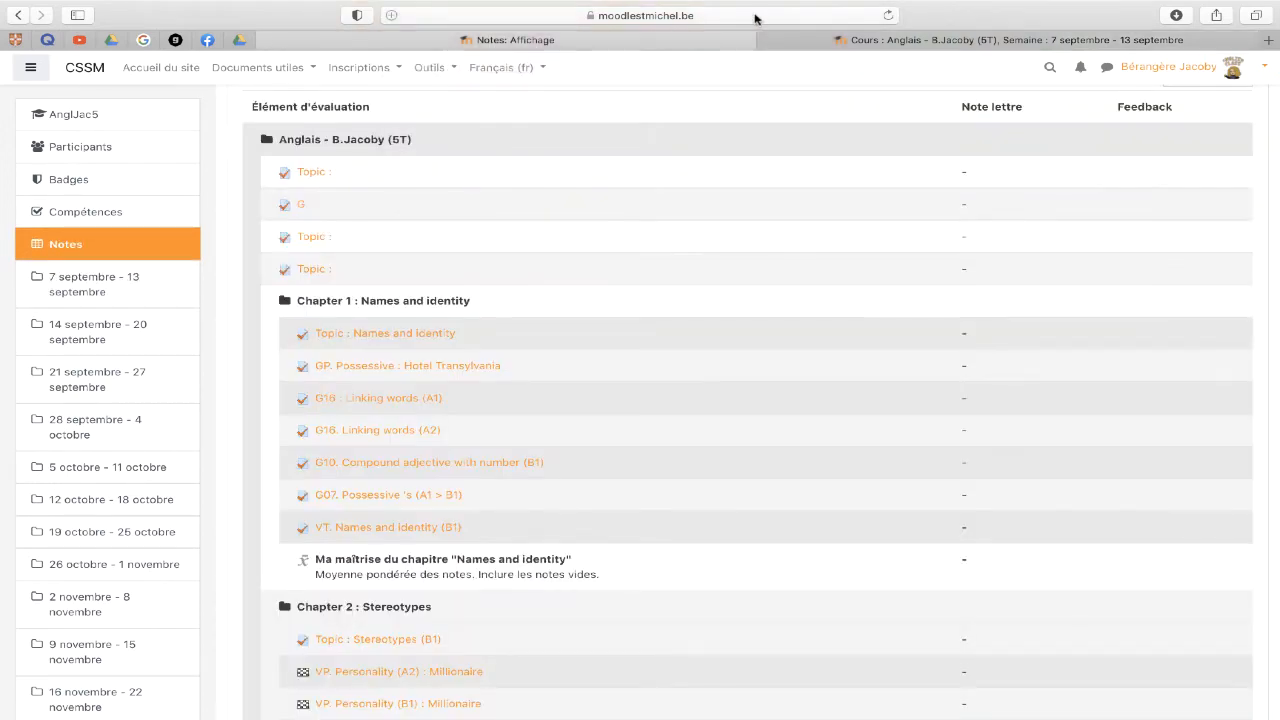
left_click(756, 17)
key("Return")
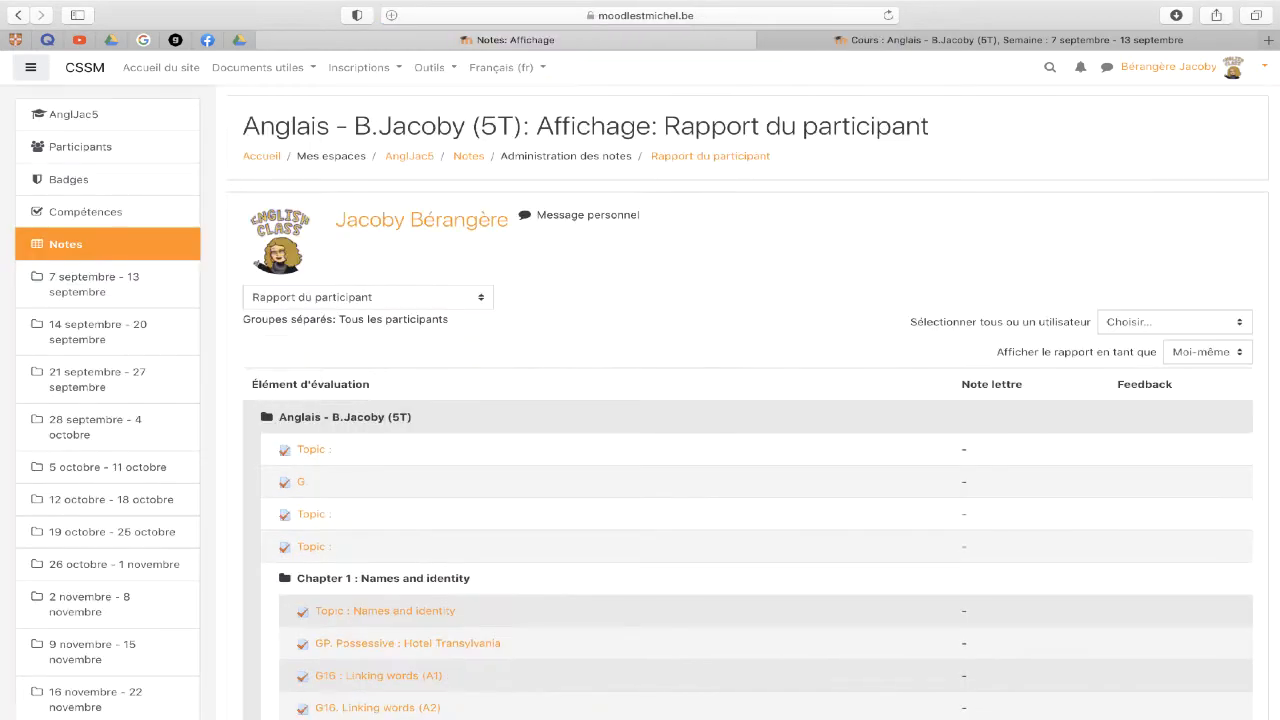
scroll(629, 430, "down", 15)
scroll(629, 430, "down", 20)
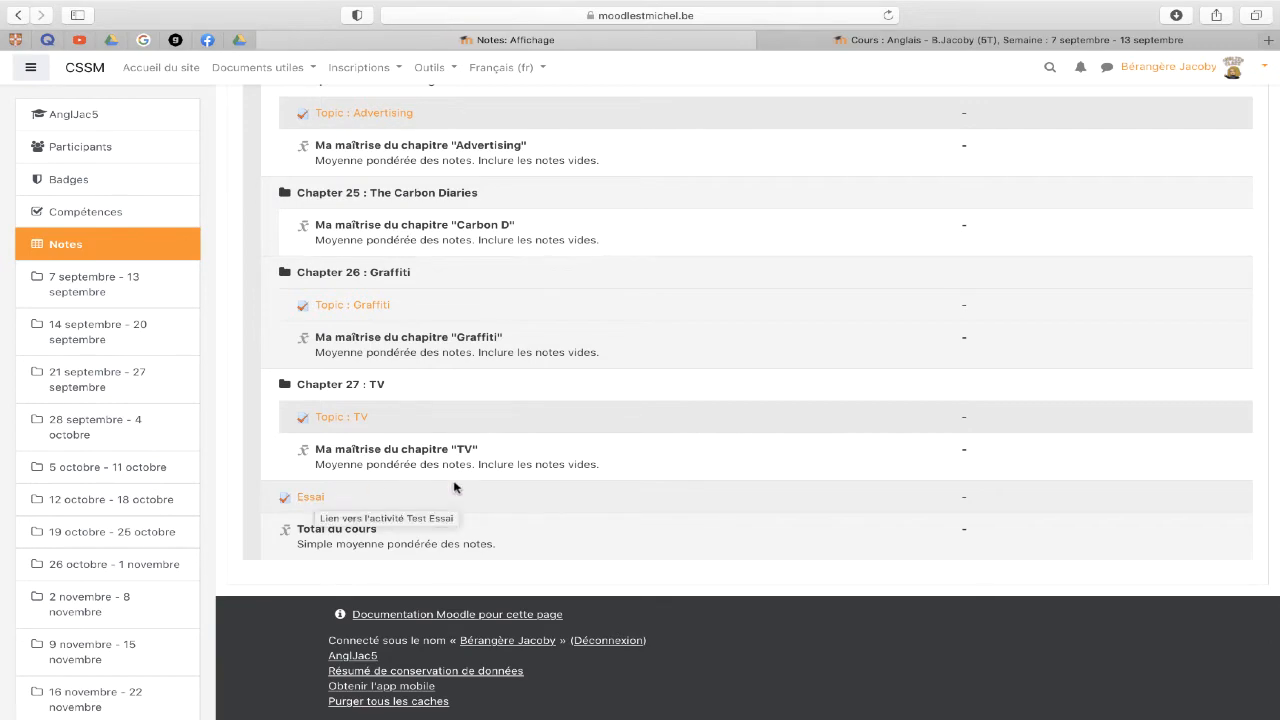
scroll(462, 487, "up", 20)
scroll(470, 488, "down", 5)
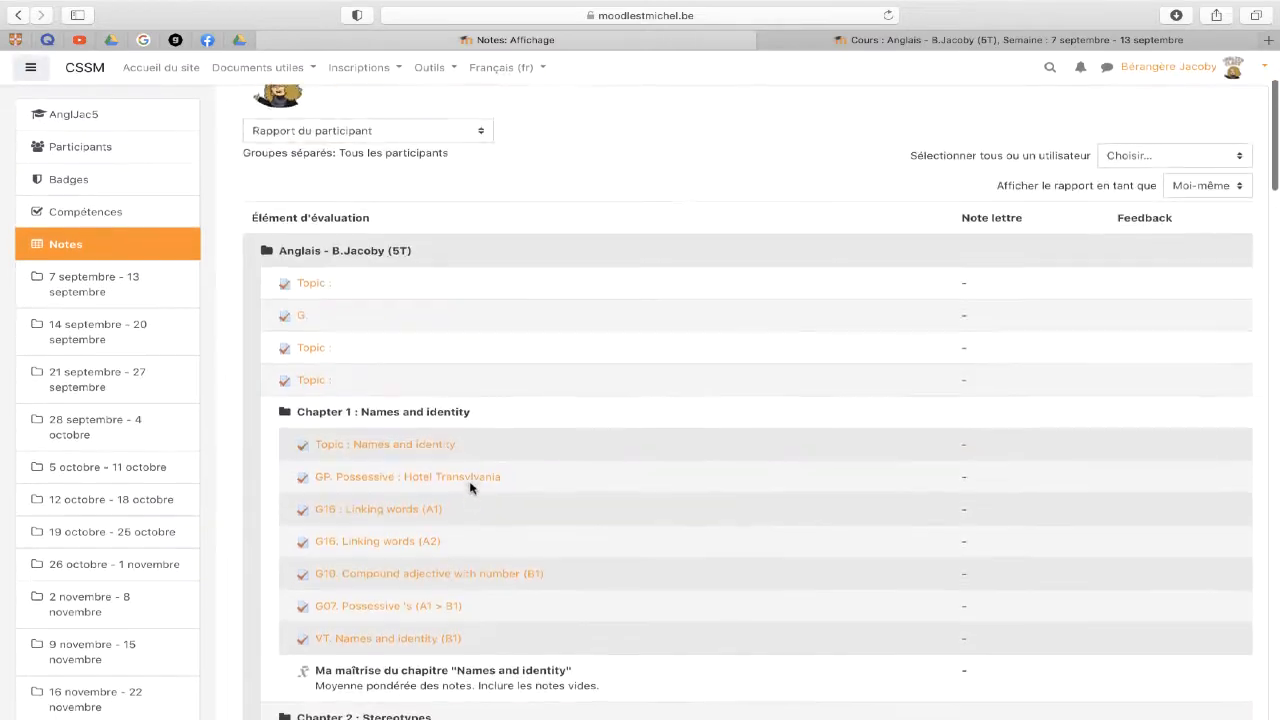
scroll(470, 488, "up", 1)
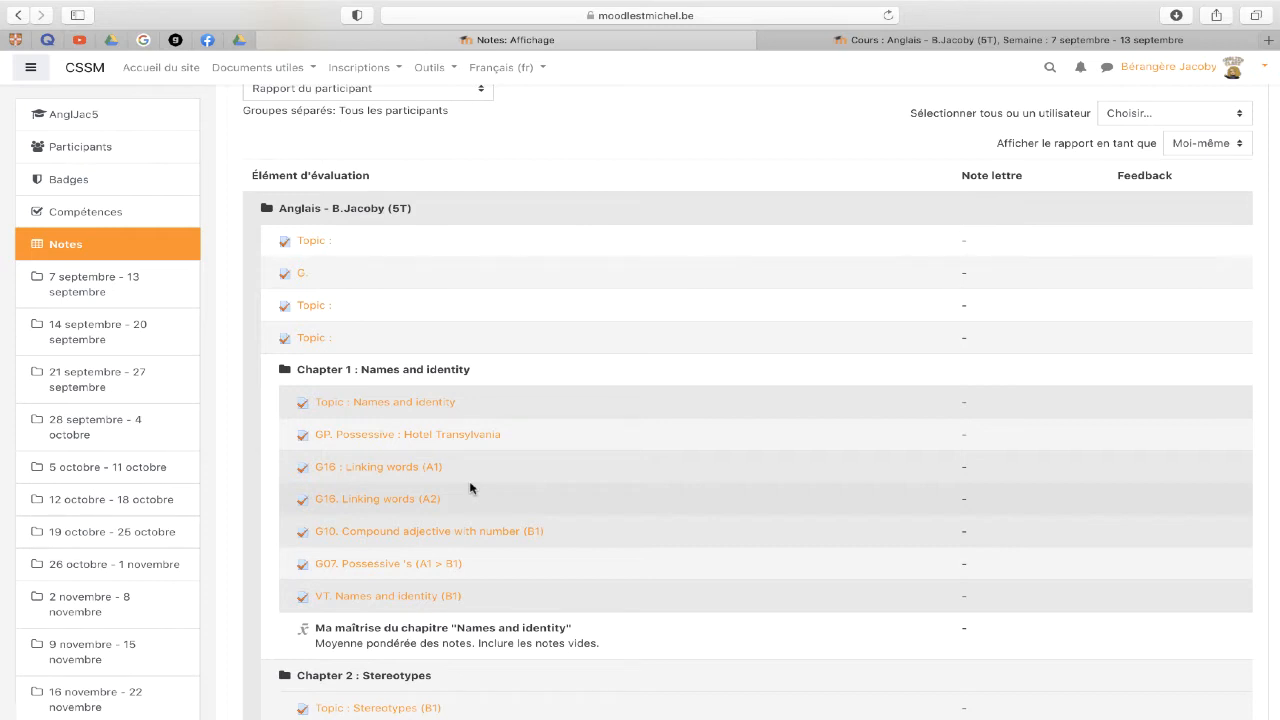
scroll(470, 488, "up", 3)
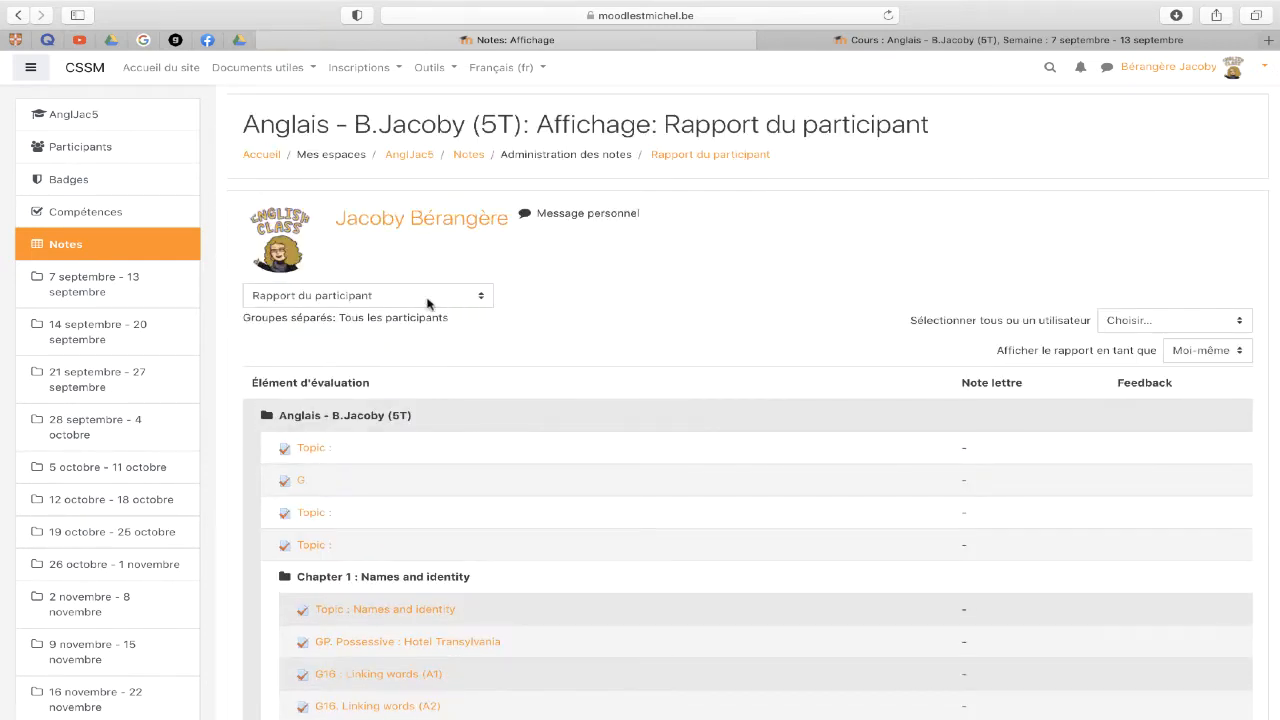
- Choose 'Rapport de l'évaluateur' in the gradebook report selector
left_click(428, 298)
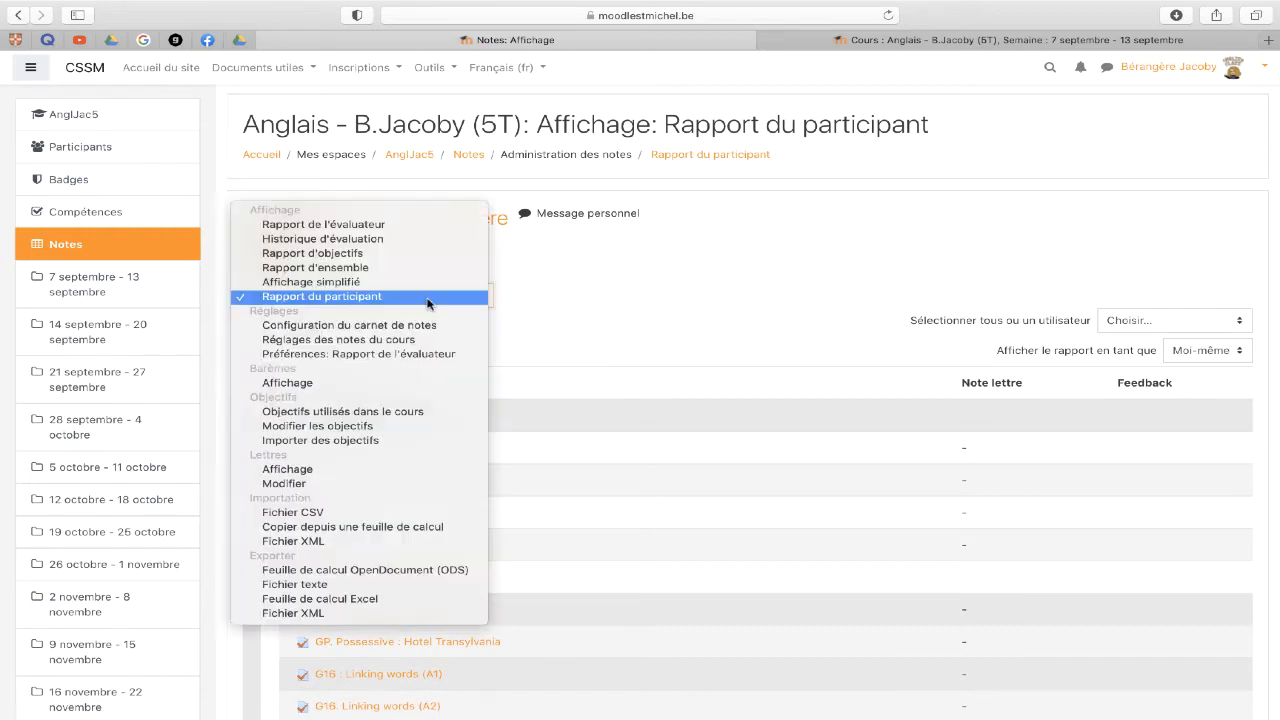
left_click(428, 297)
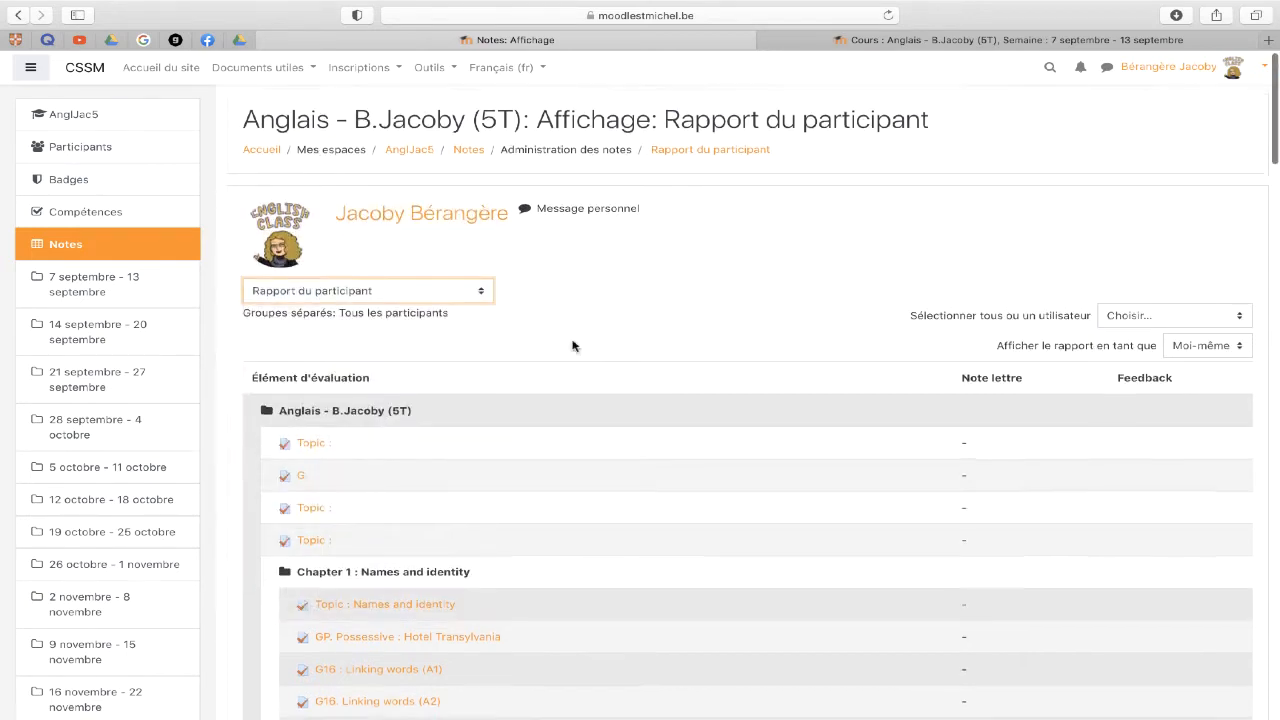
scroll(571, 343, "down", 3)
scroll(586, 660, "down", 1)
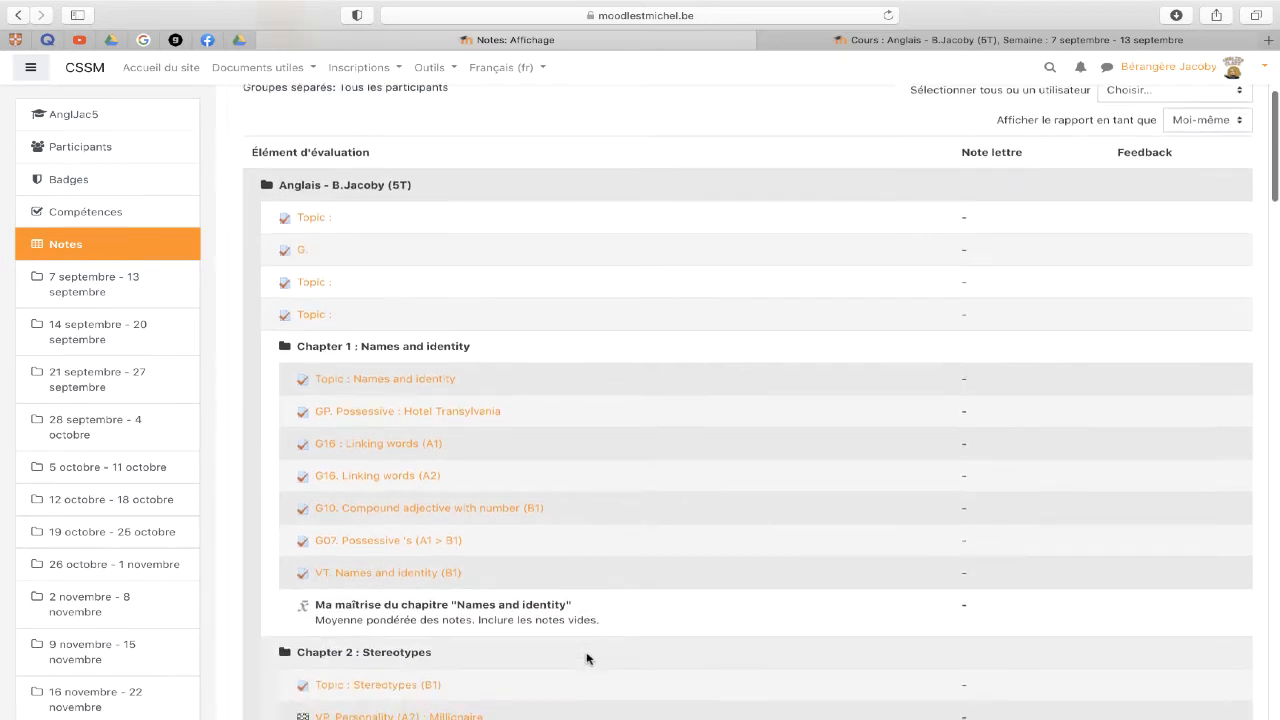
scroll(976, 469, "up", 1)
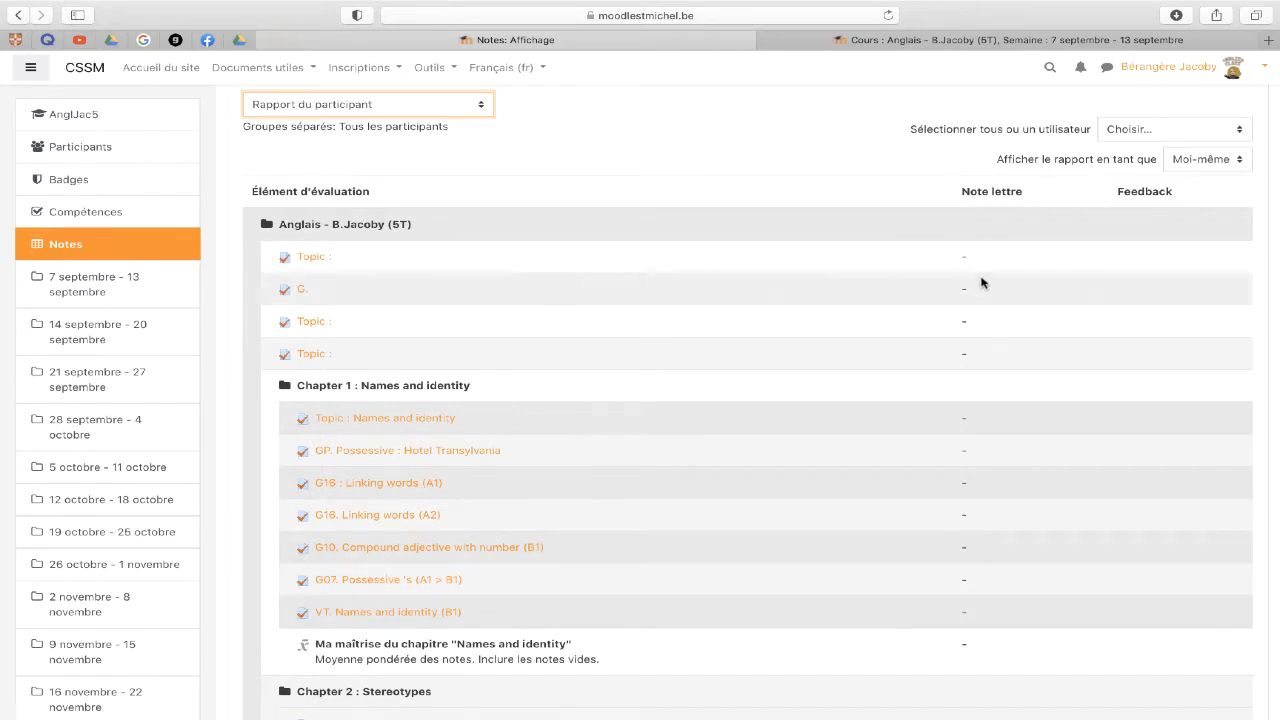
scroll(448, 189, "up", 2)
left_click(448, 189)
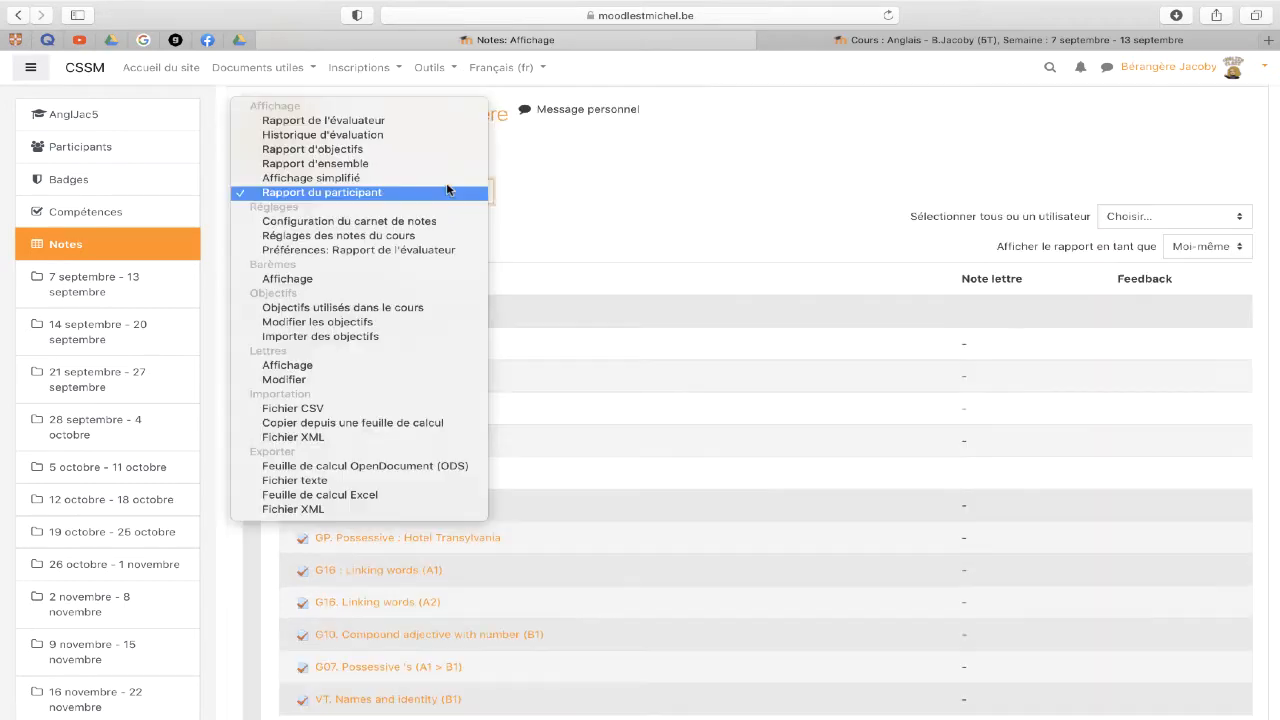
left_click(414, 121)
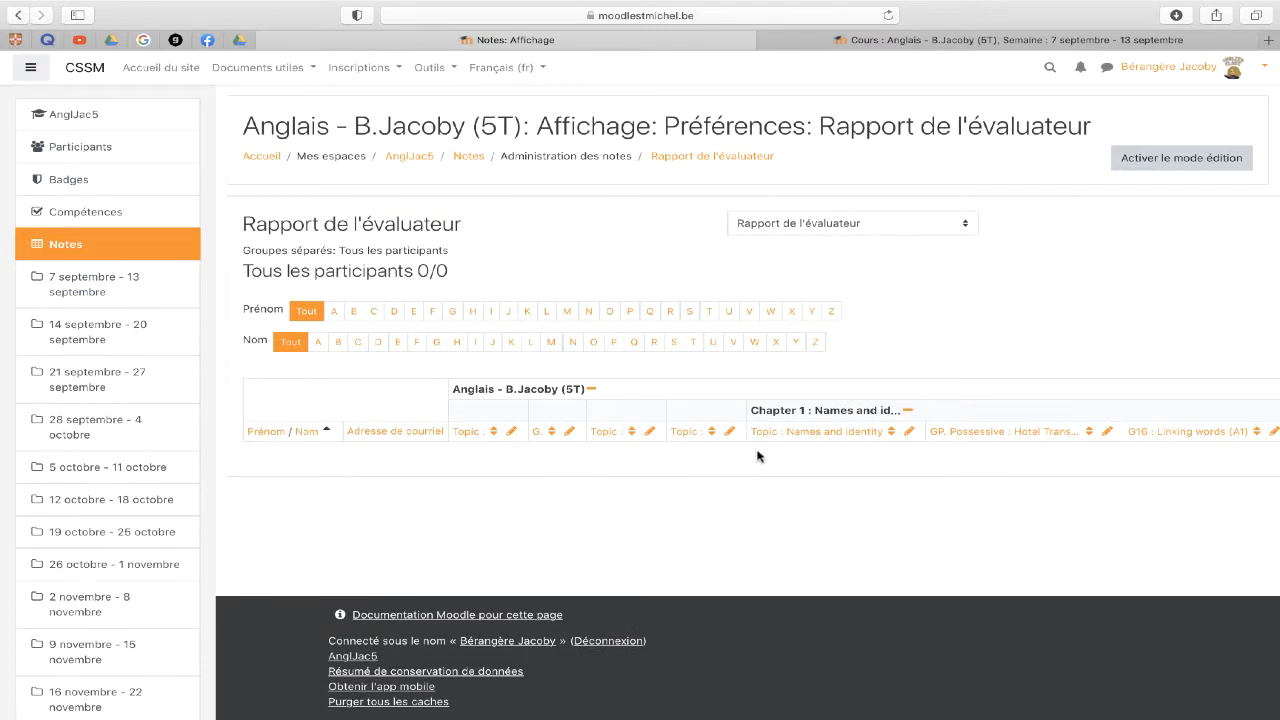
- Hide the course navigation drawer to widen the grader report table
scroll(823, 443, "right", 15)
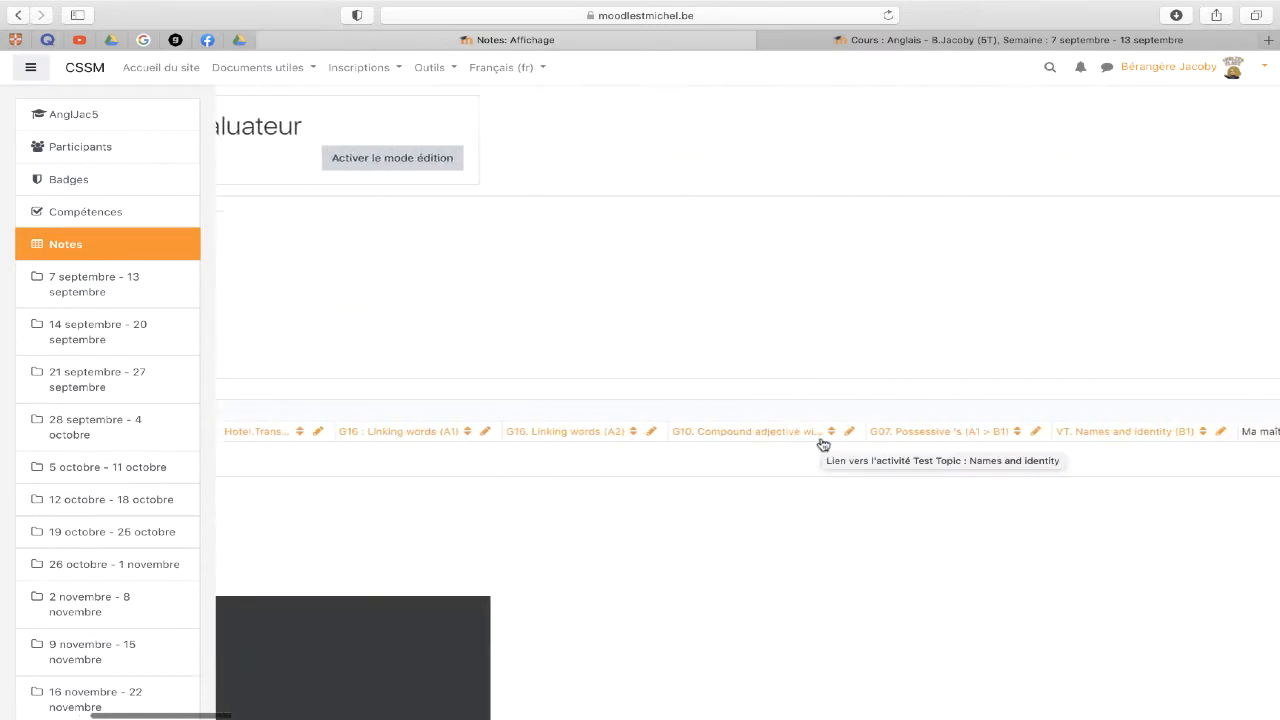
scroll(823, 443, "right", 15)
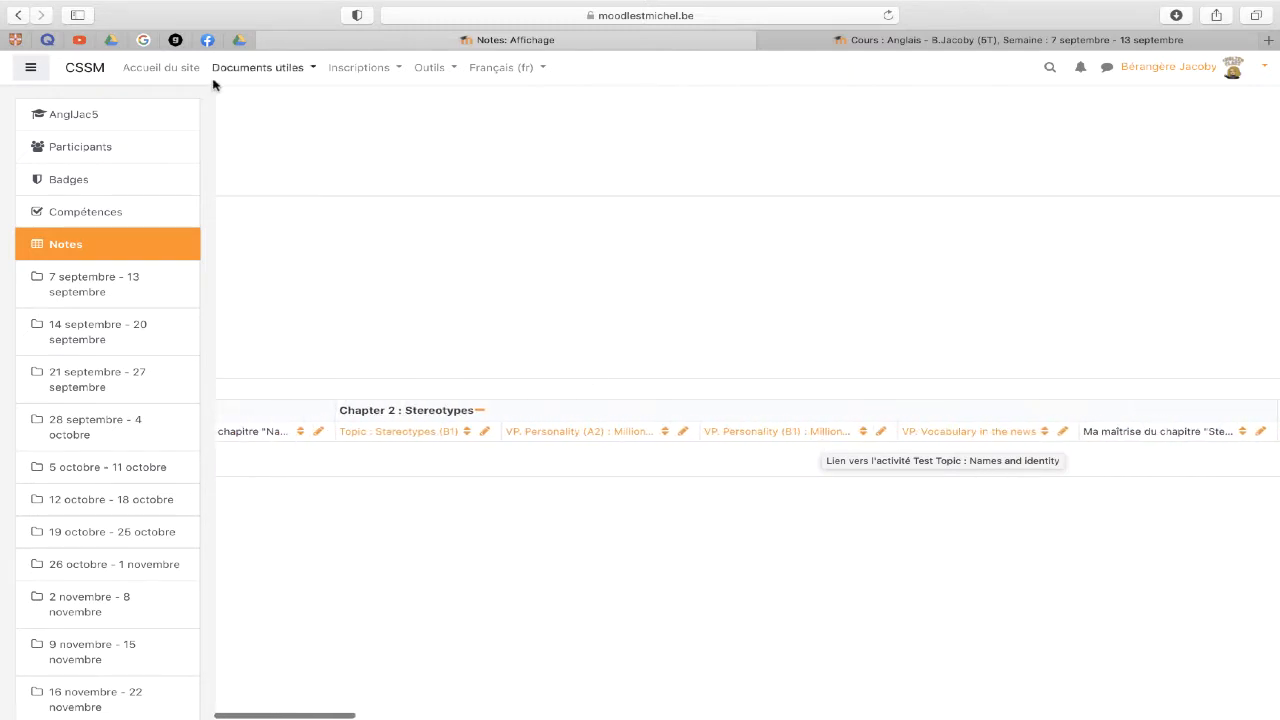
left_click(31, 70)
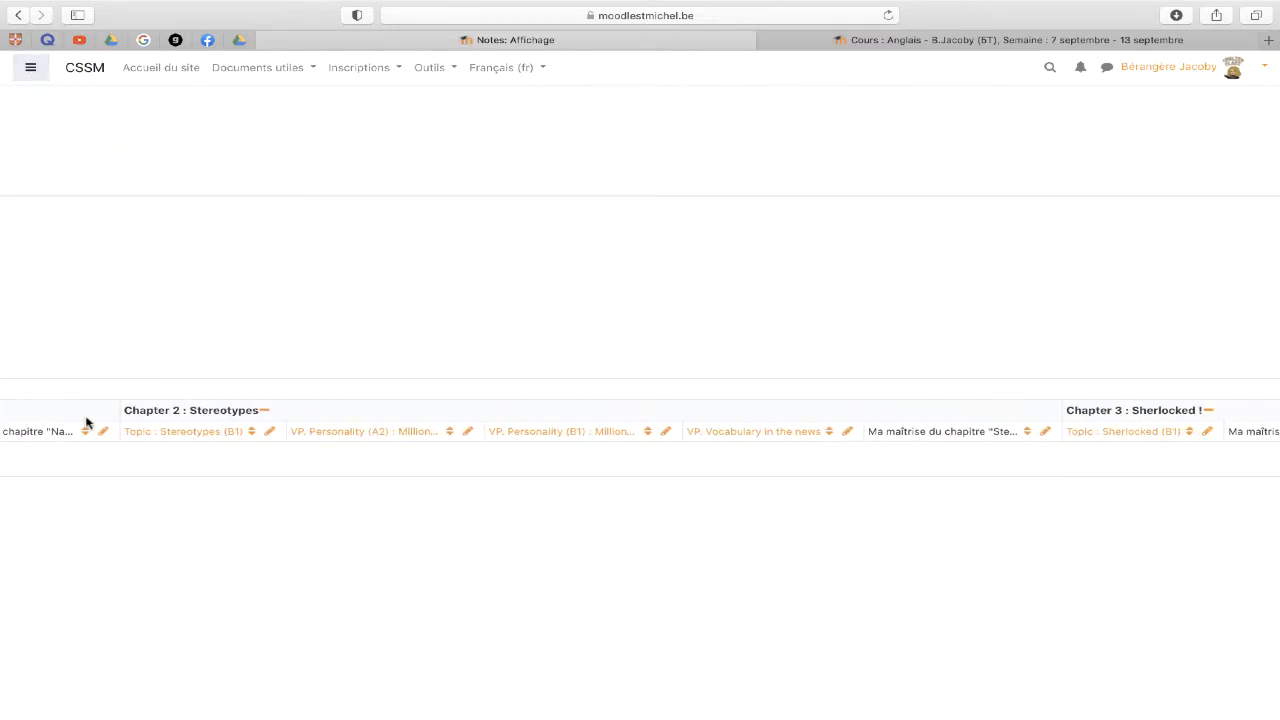
scroll(86, 422, "left", 15)
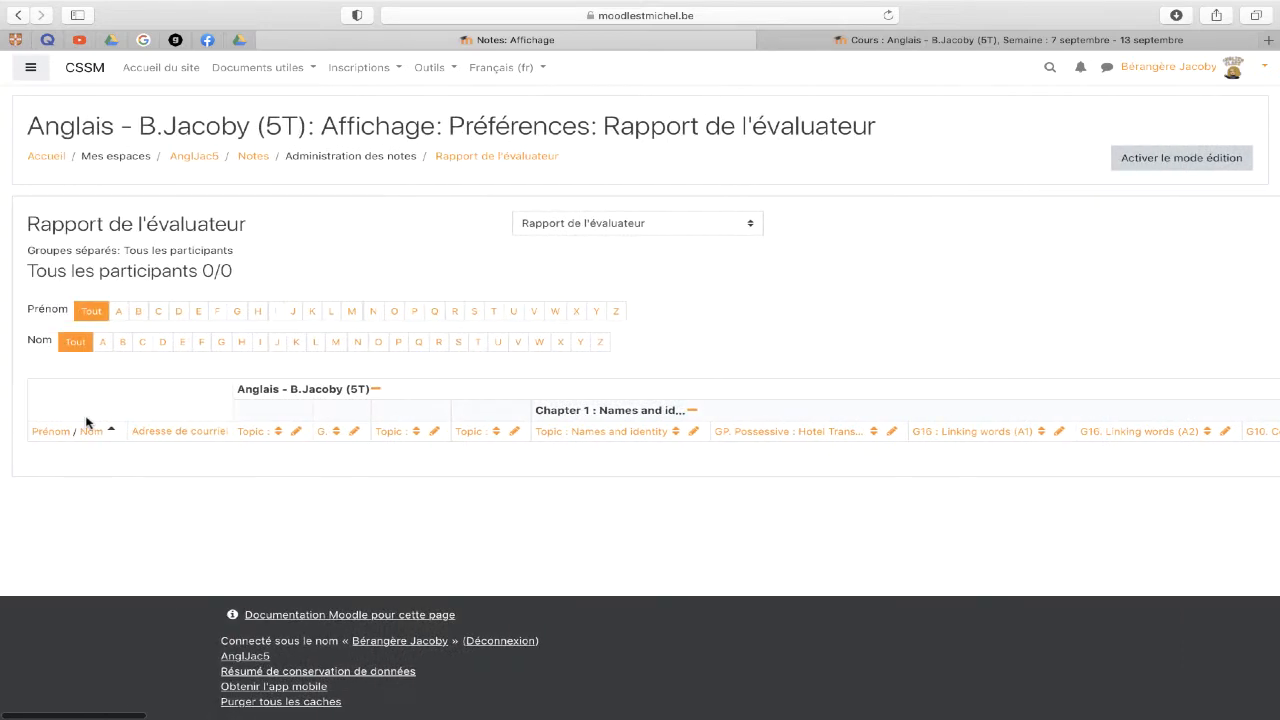
- Collapse Chapters 1 through 6 to their total columns
left_click(692, 413)
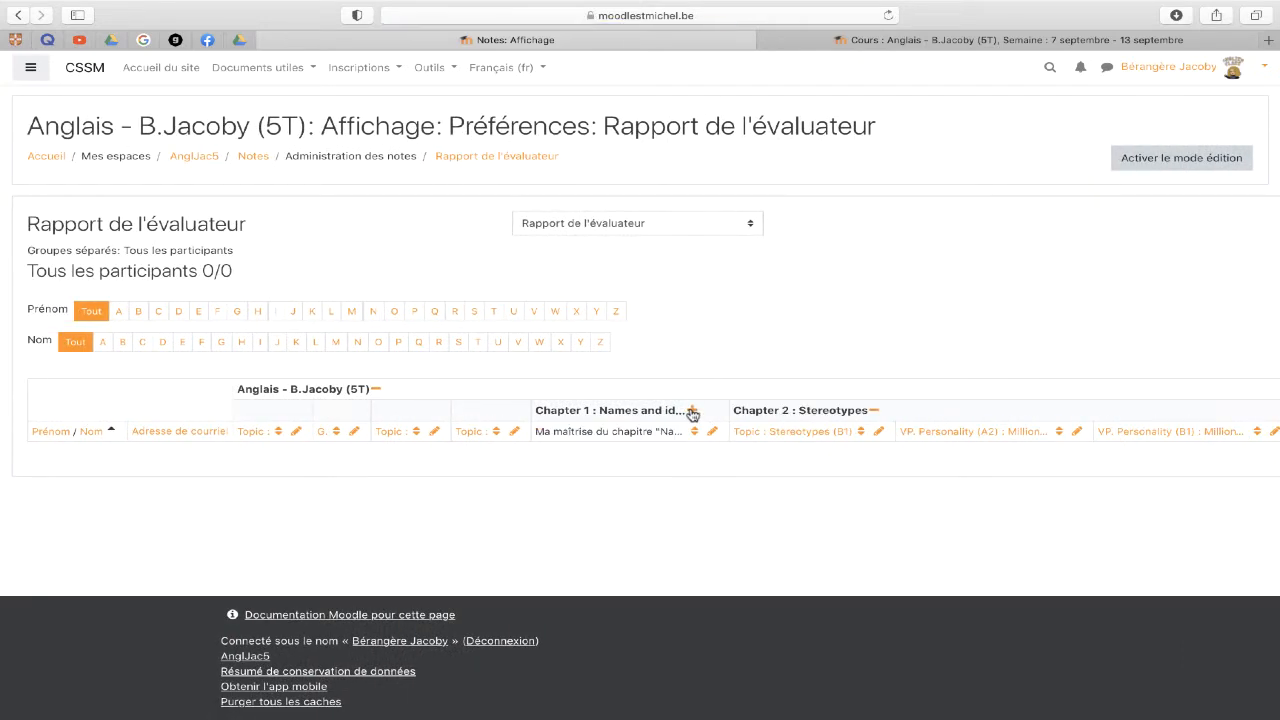
left_click(874, 412)
scroll(876, 414, "right", 5)
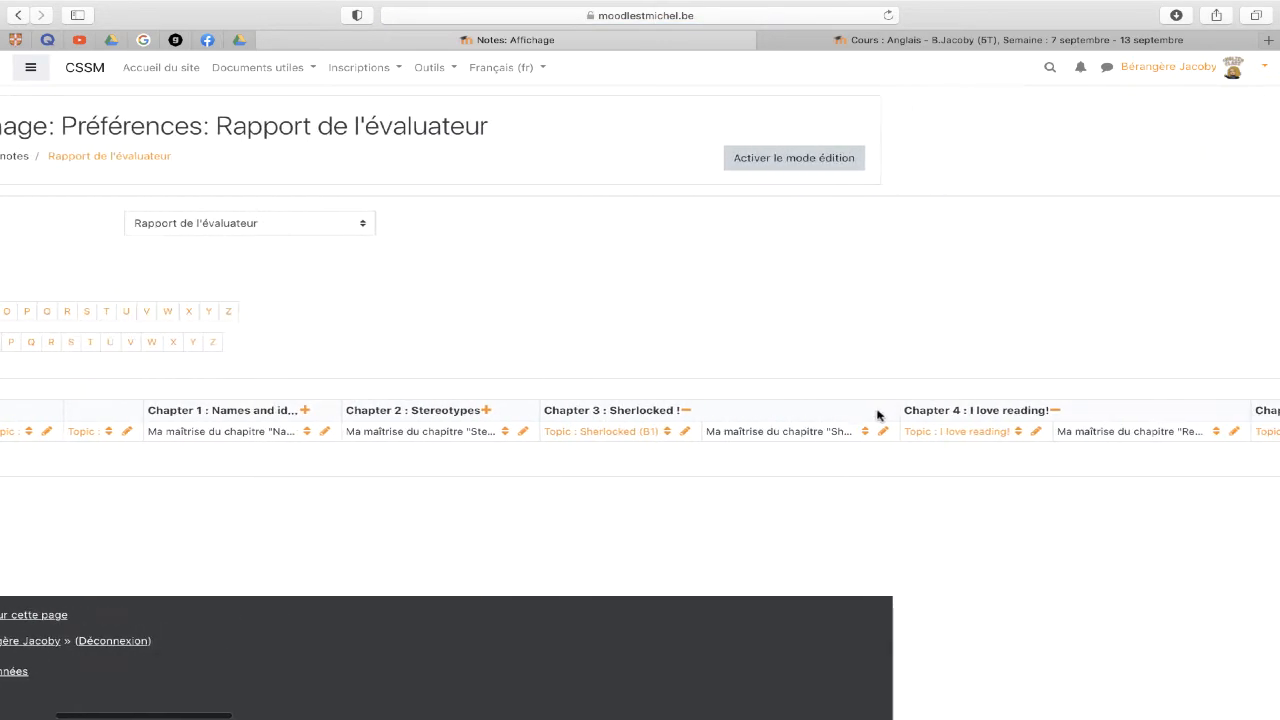
left_click(688, 411)
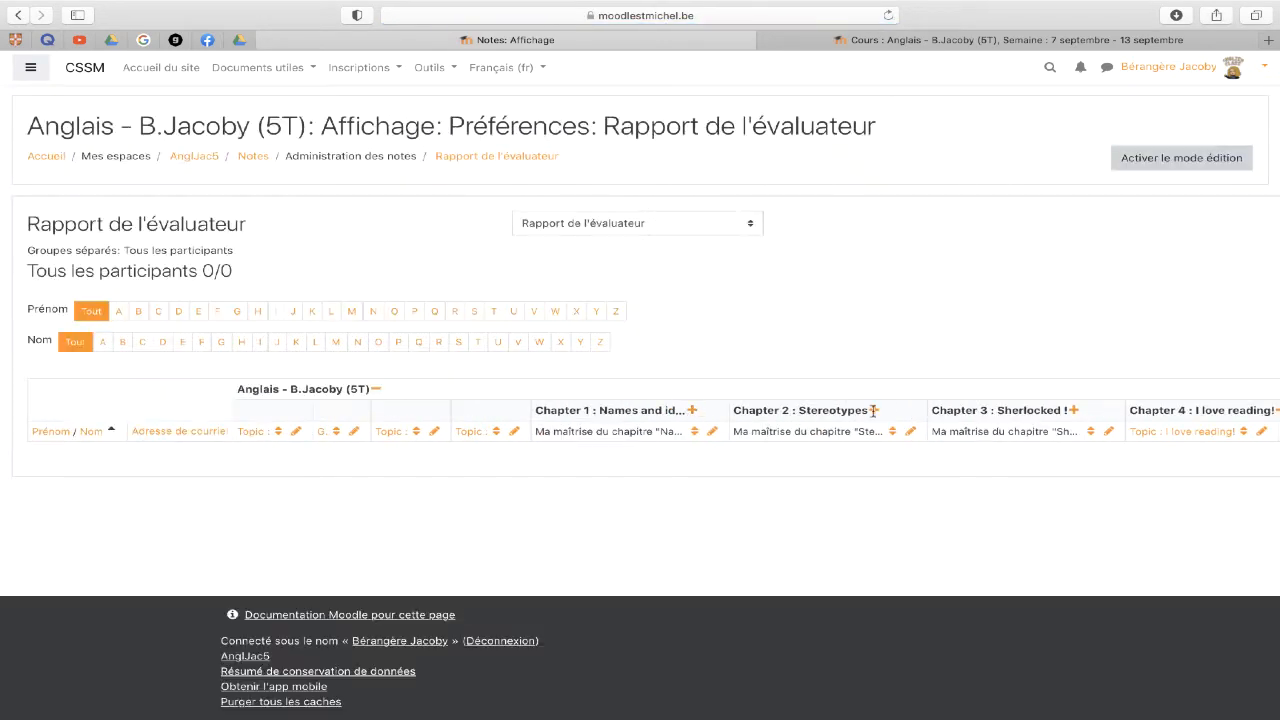
scroll(1036, 418, "right", 4)
left_click(995, 413)
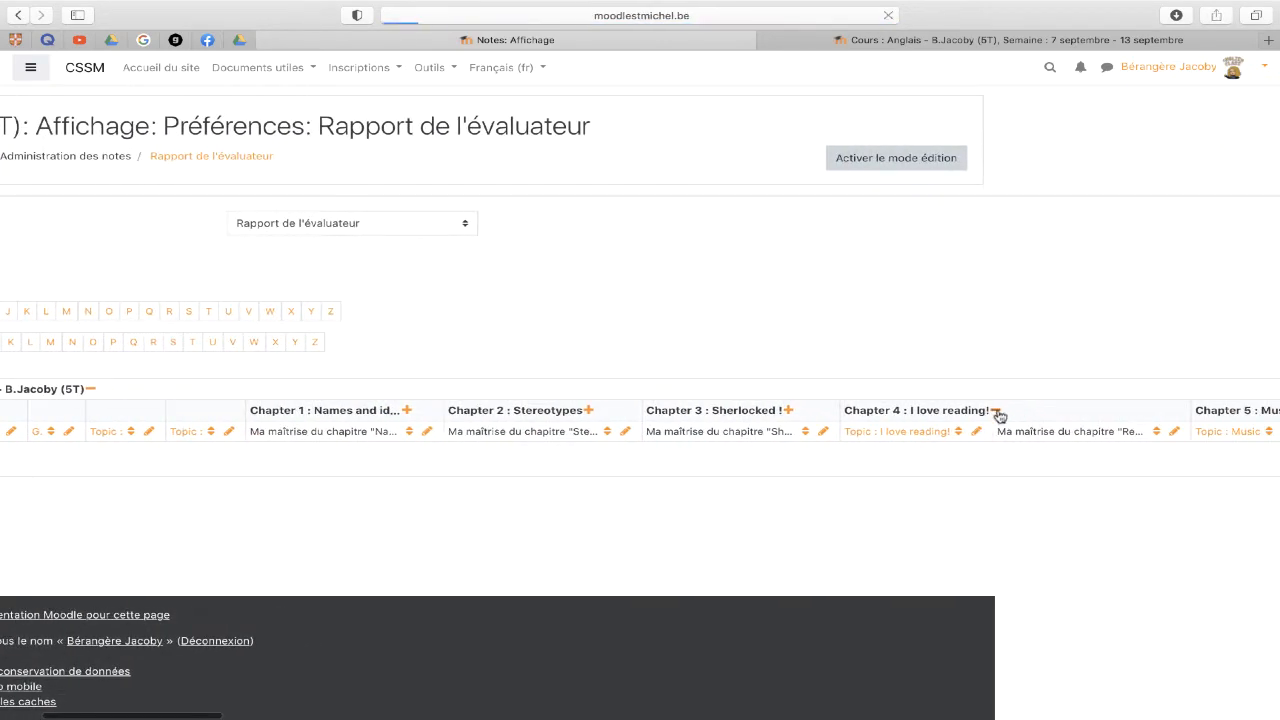
scroll(1067, 410, "right", 3)
scroll(1067, 410, "right", 5)
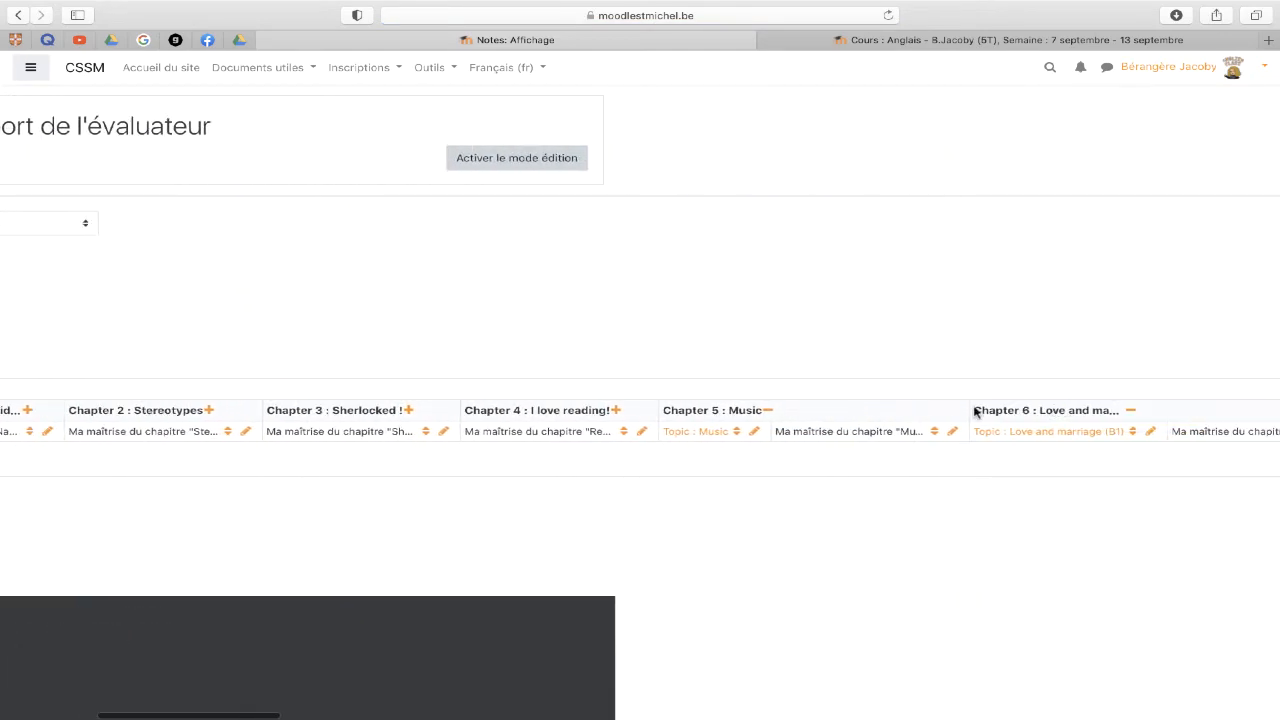
left_click(769, 411)
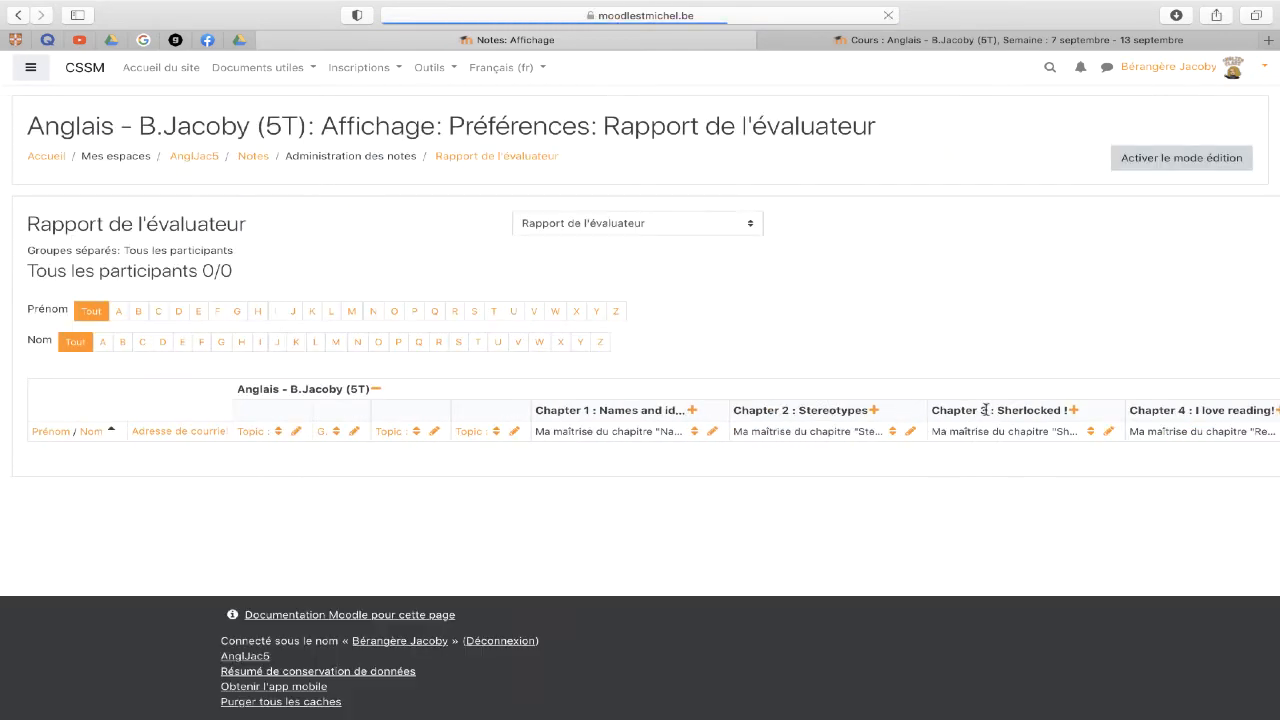
scroll(785, 412, "right", 5)
left_click(992, 411)
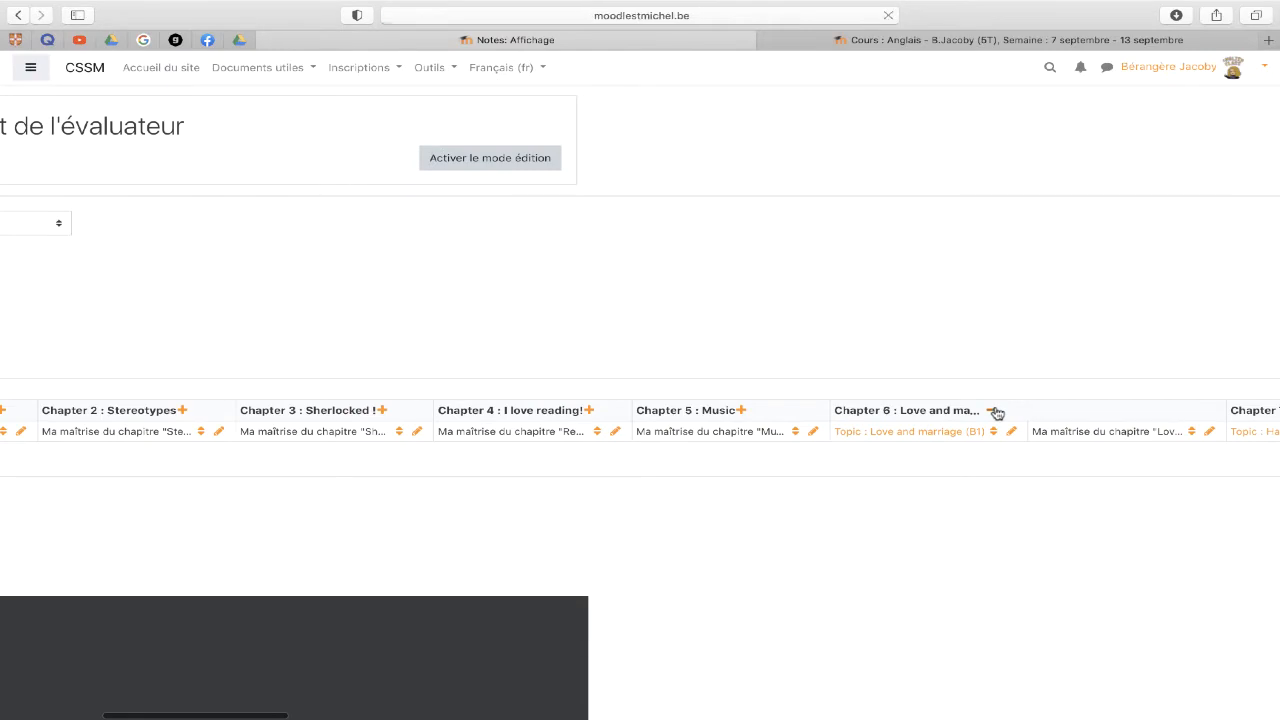
- Collapse Chapters 7, 8, 10 and 11 to their total columns
scroll(998, 413, "right", 5)
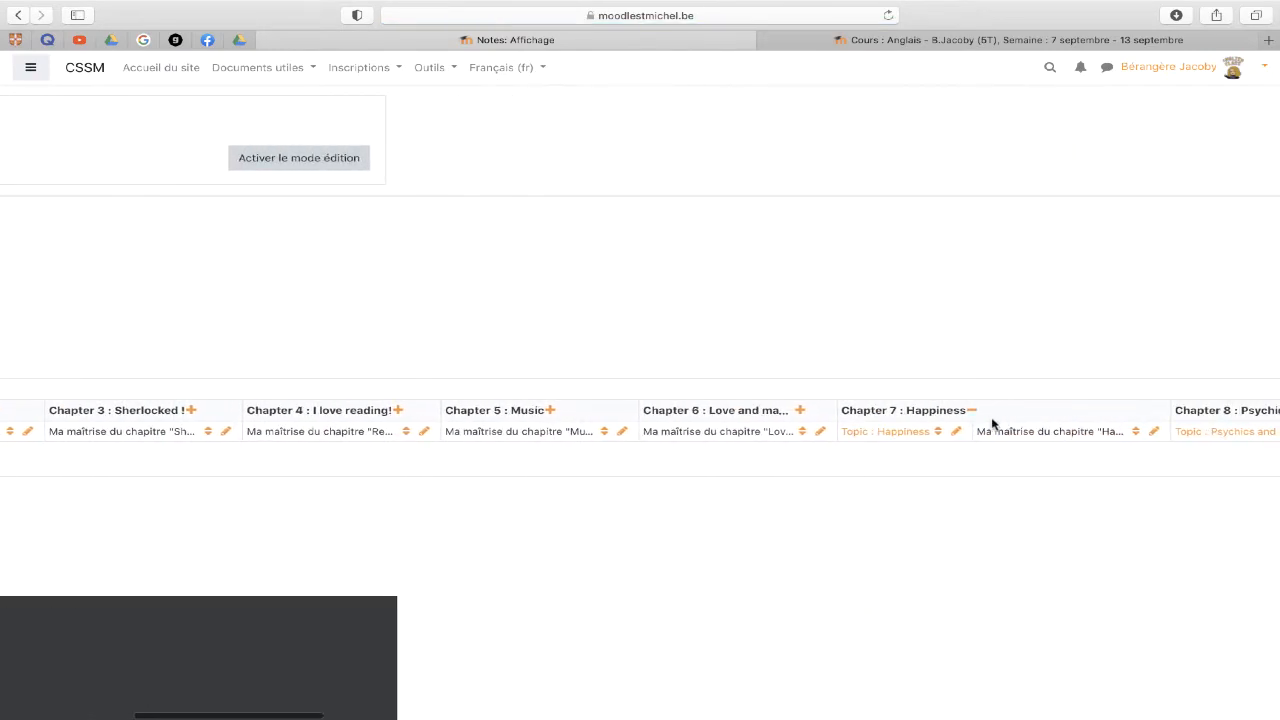
left_click(975, 412)
scroll(977, 414, "right", 5)
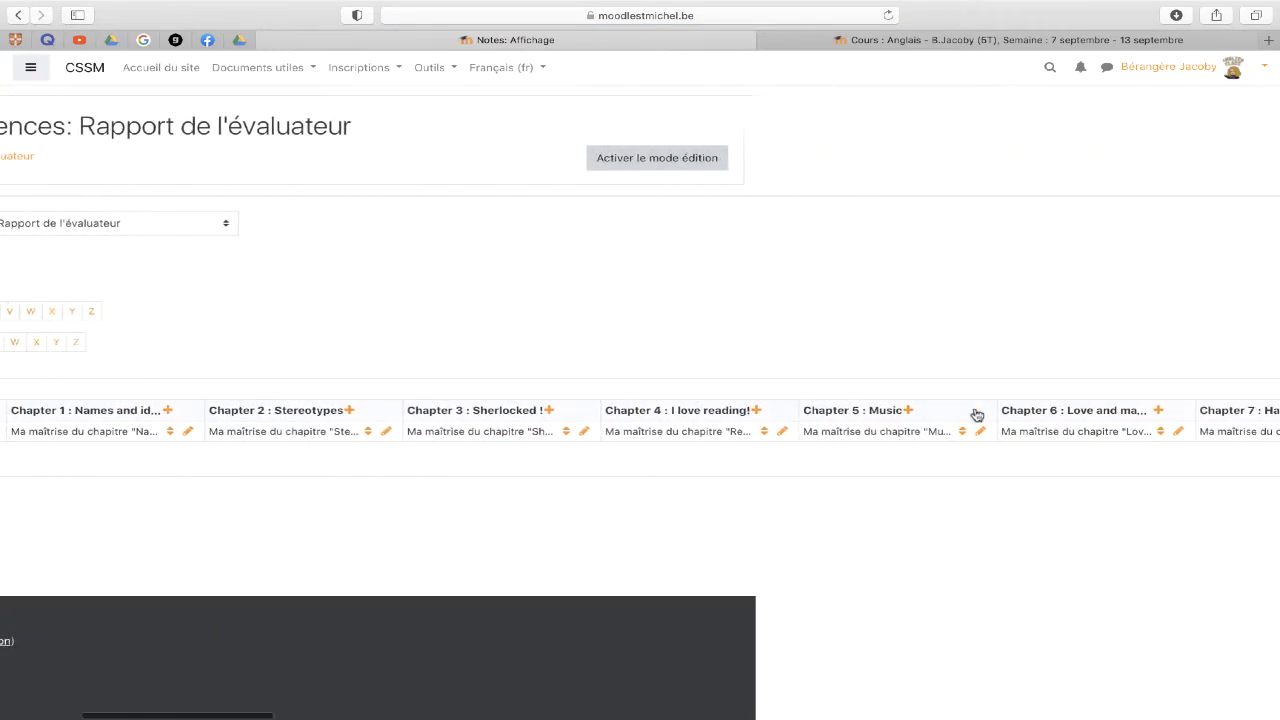
scroll(977, 413, "right", 5)
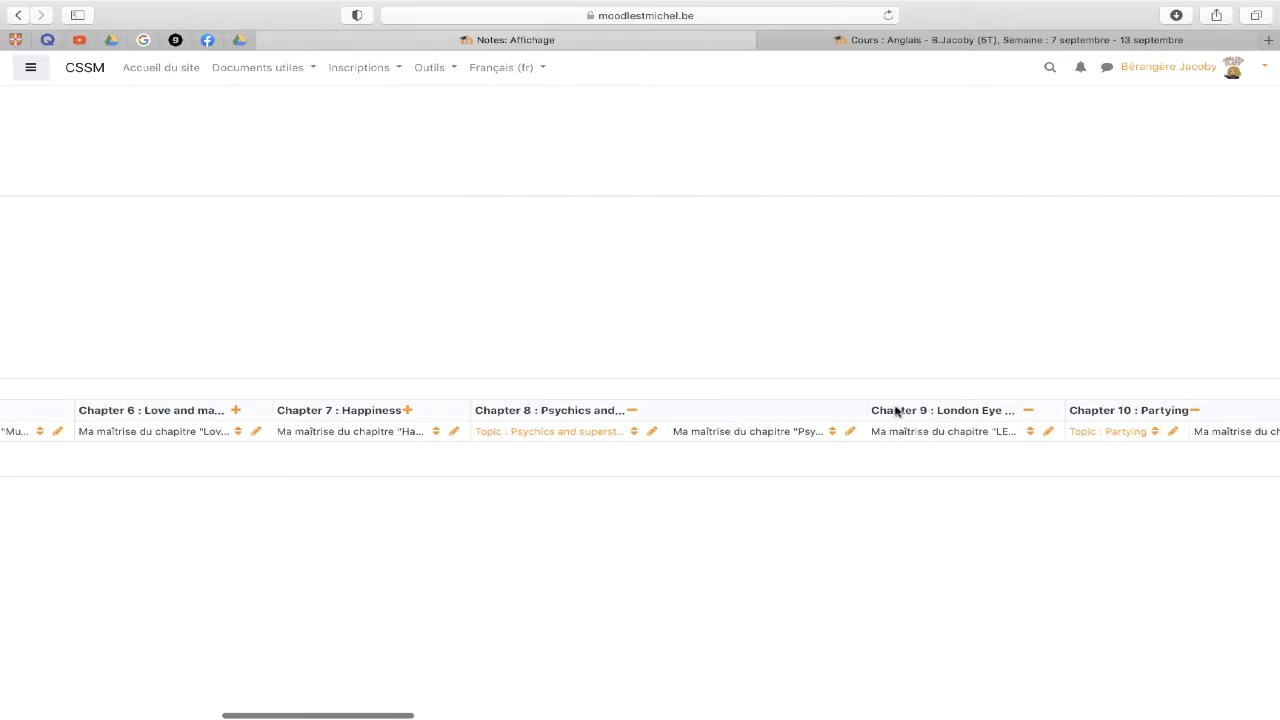
left_click(634, 412)
scroll(636, 415, "right", 5)
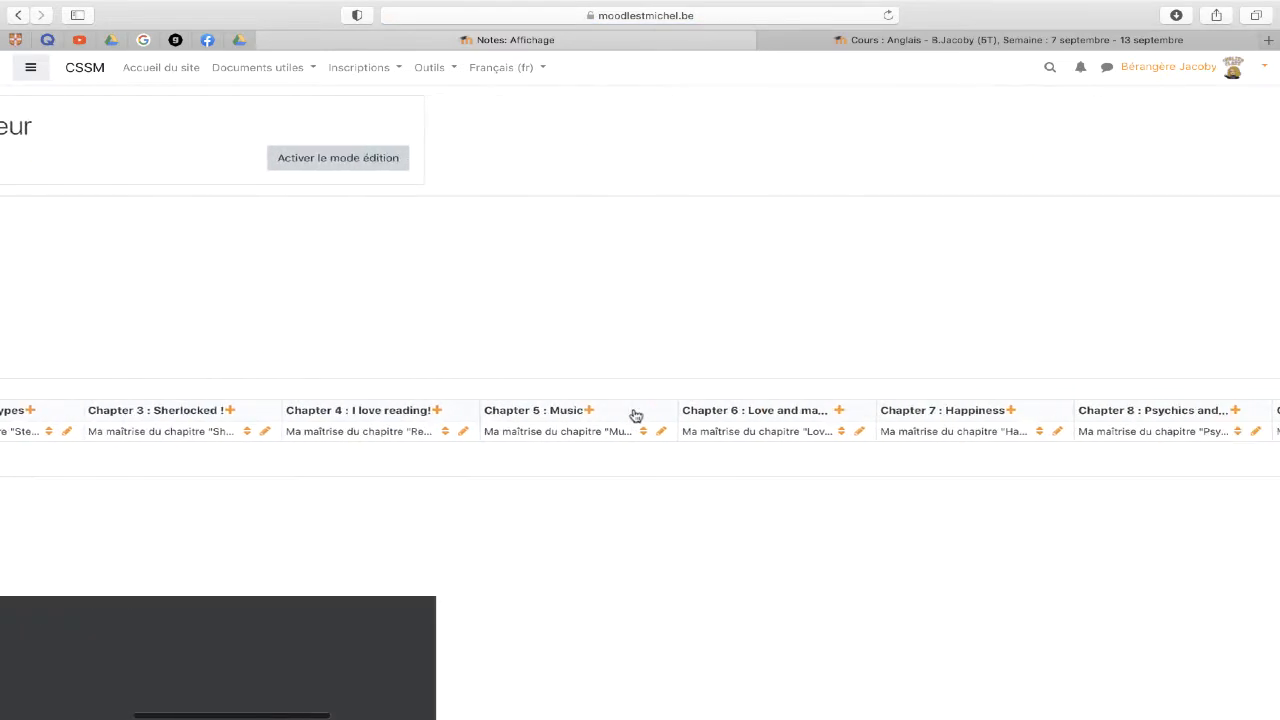
scroll(636, 415, "right", 10)
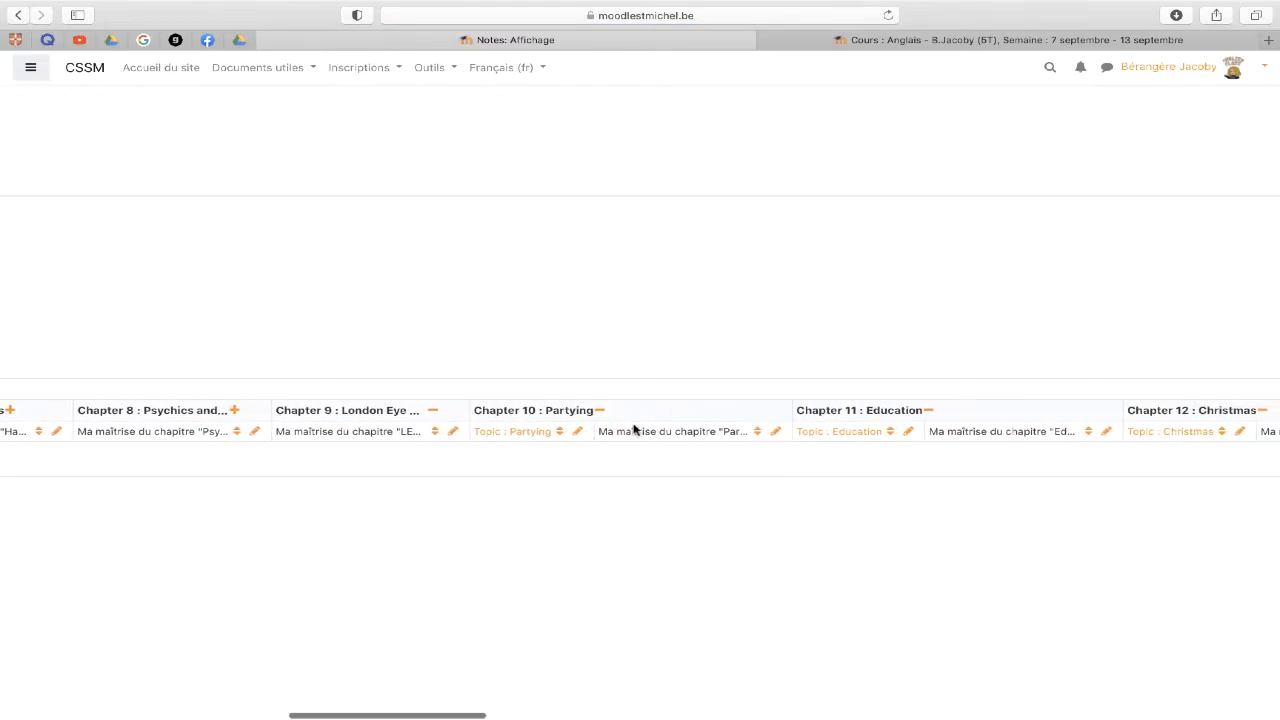
left_click(600, 411)
scroll(655, 440, "right", 6)
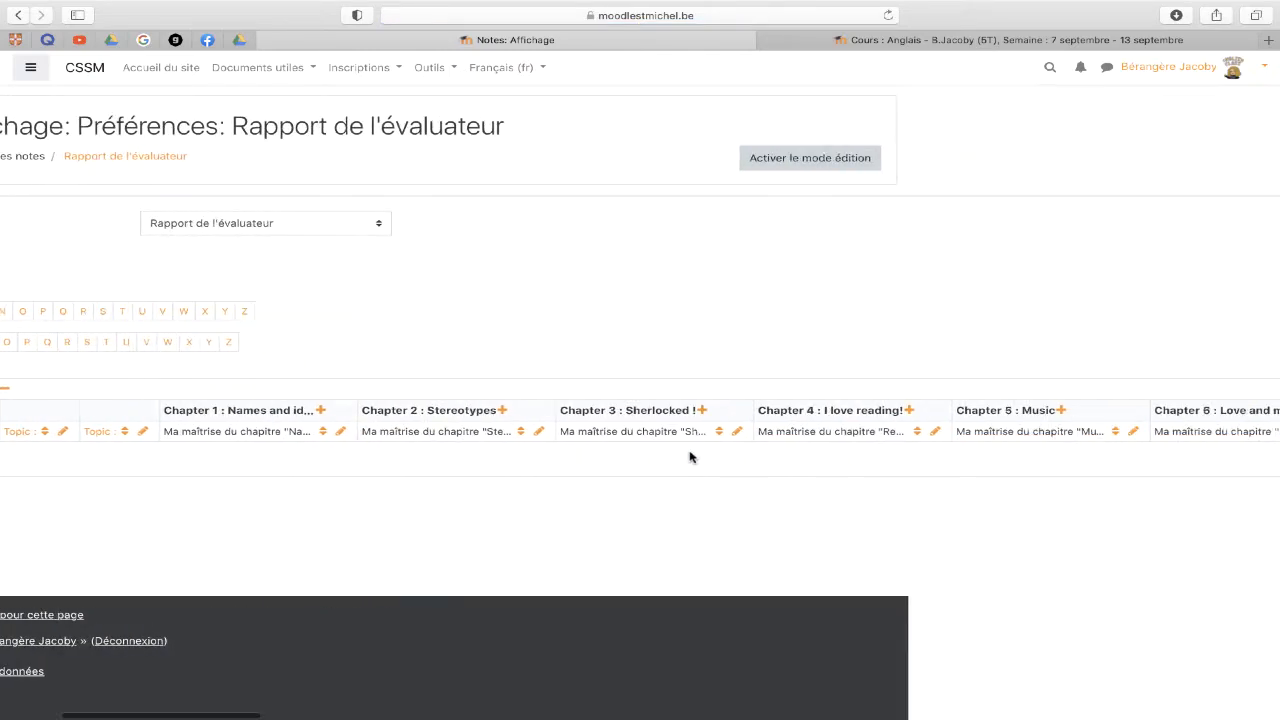
scroll(689, 457, "right", 10)
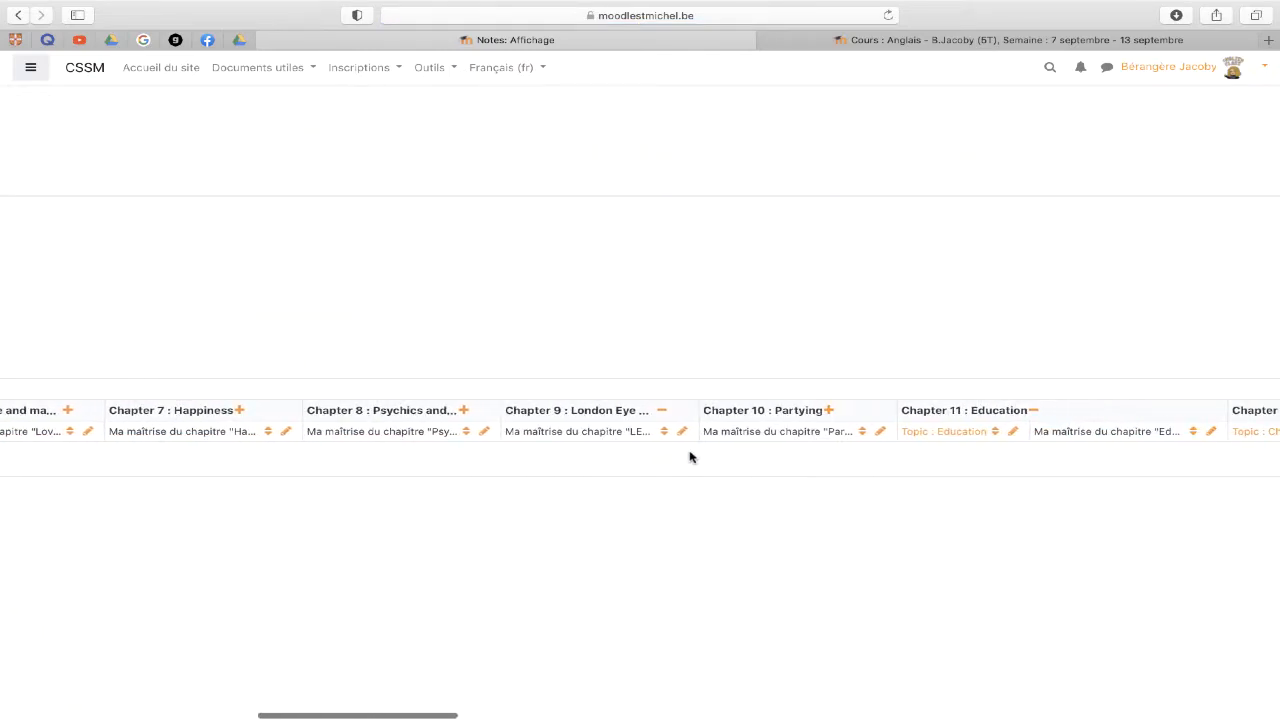
scroll(689, 457, "right", 4)
left_click(842, 411)
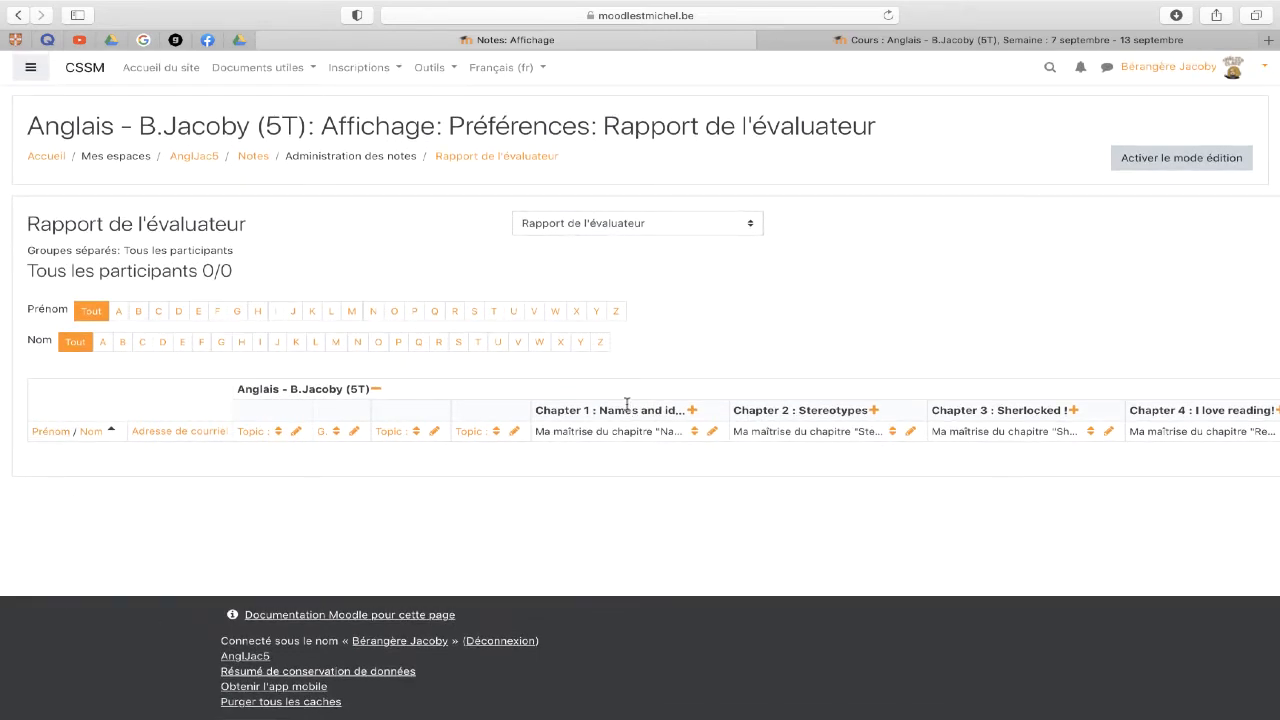
- Open 'Configuration du carnet de notes' and scroll down to the Essai item and course total
left_click(664, 230)
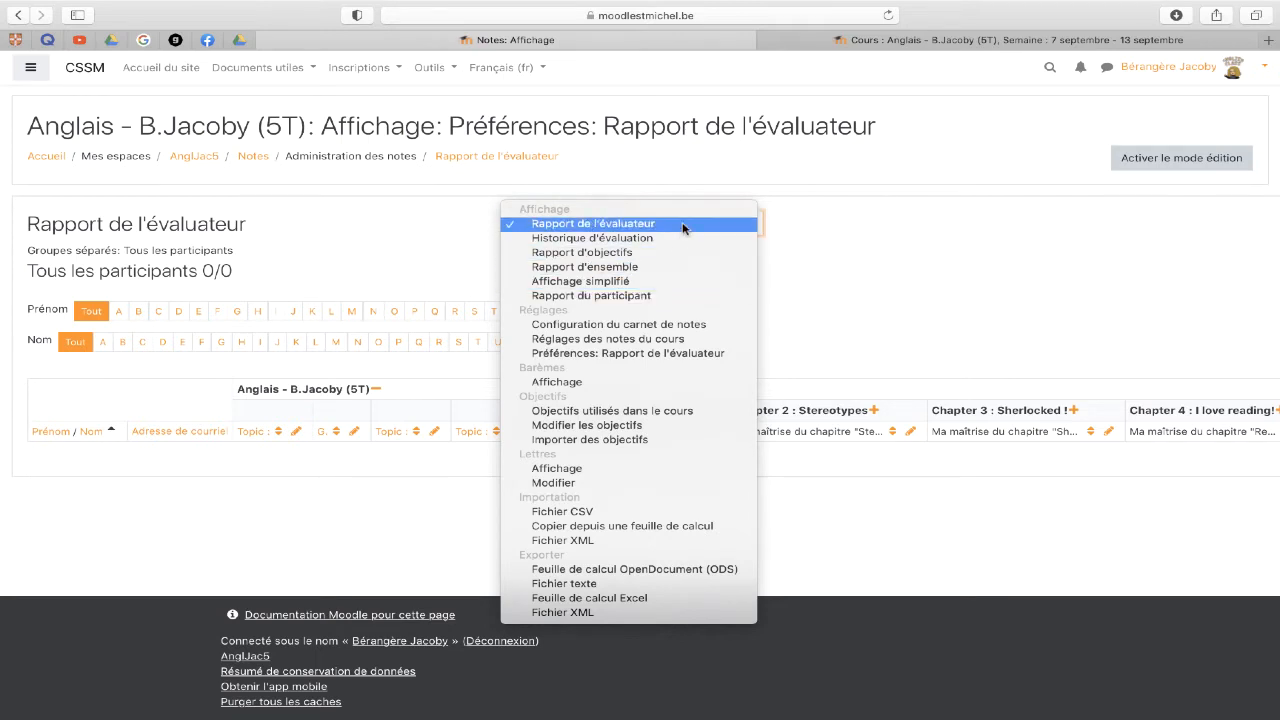
left_click(668, 327)
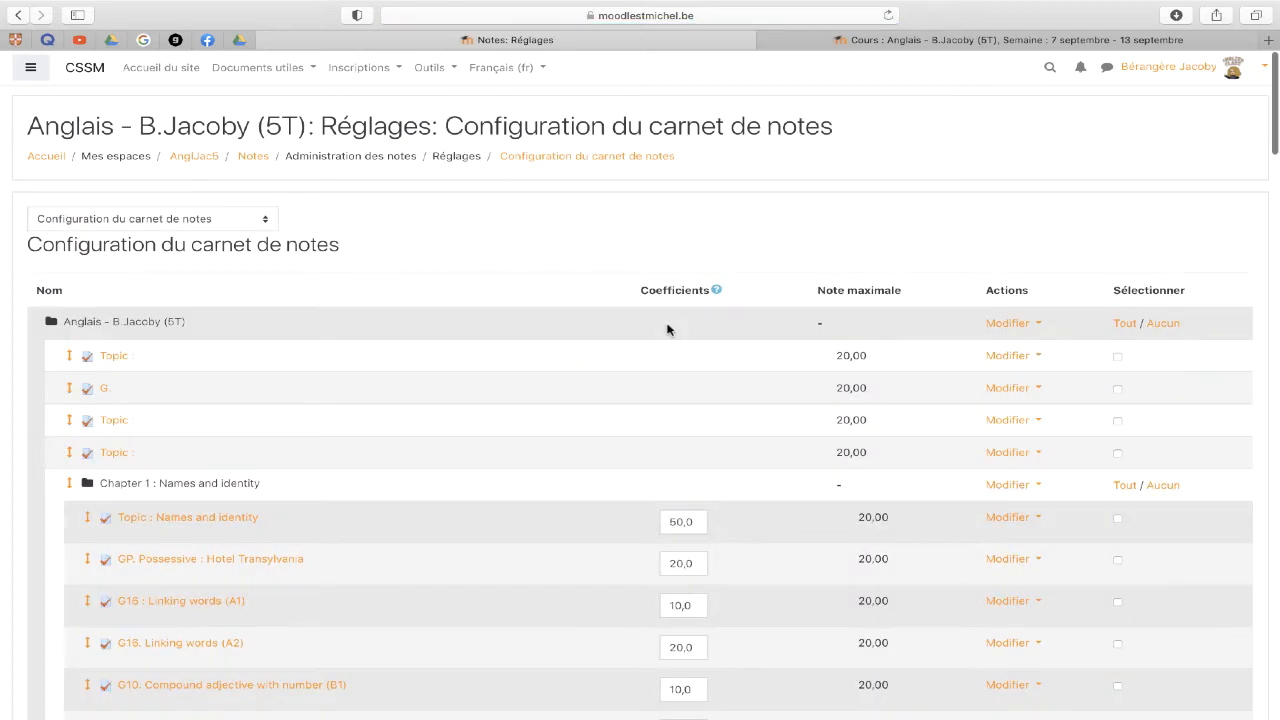
scroll(668, 327, "down", 5)
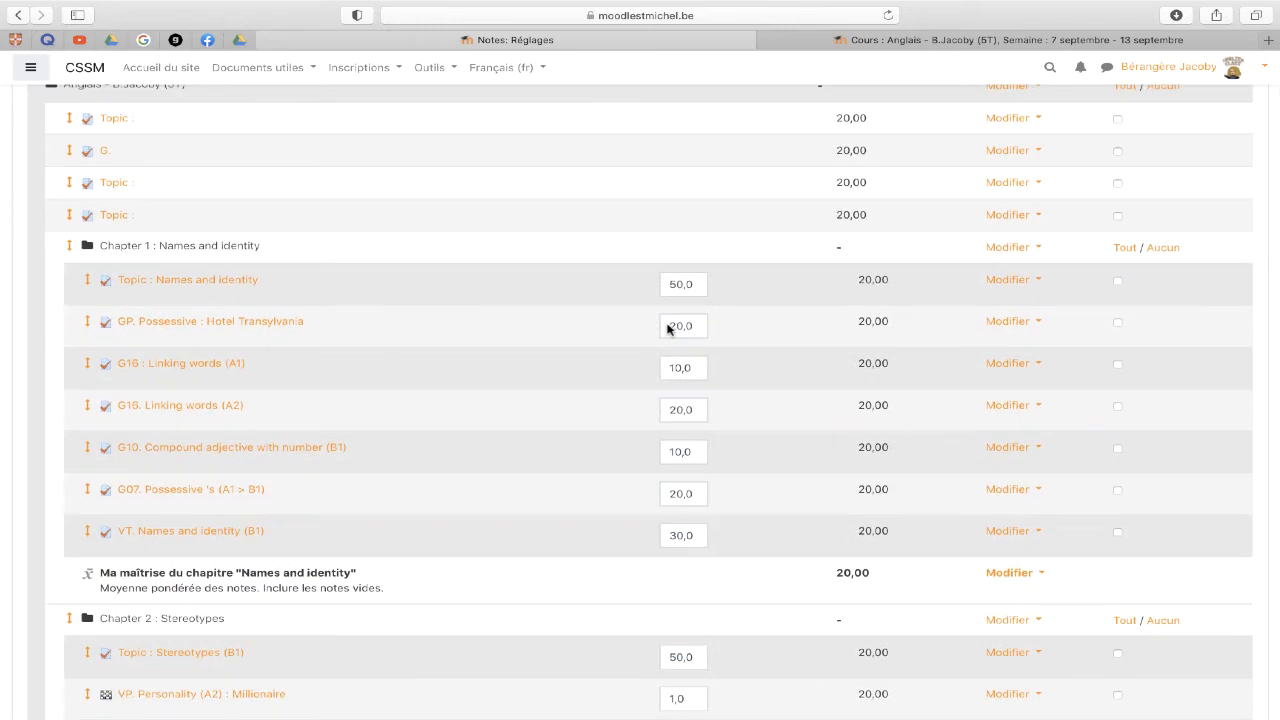
scroll(668, 327, "down", 20)
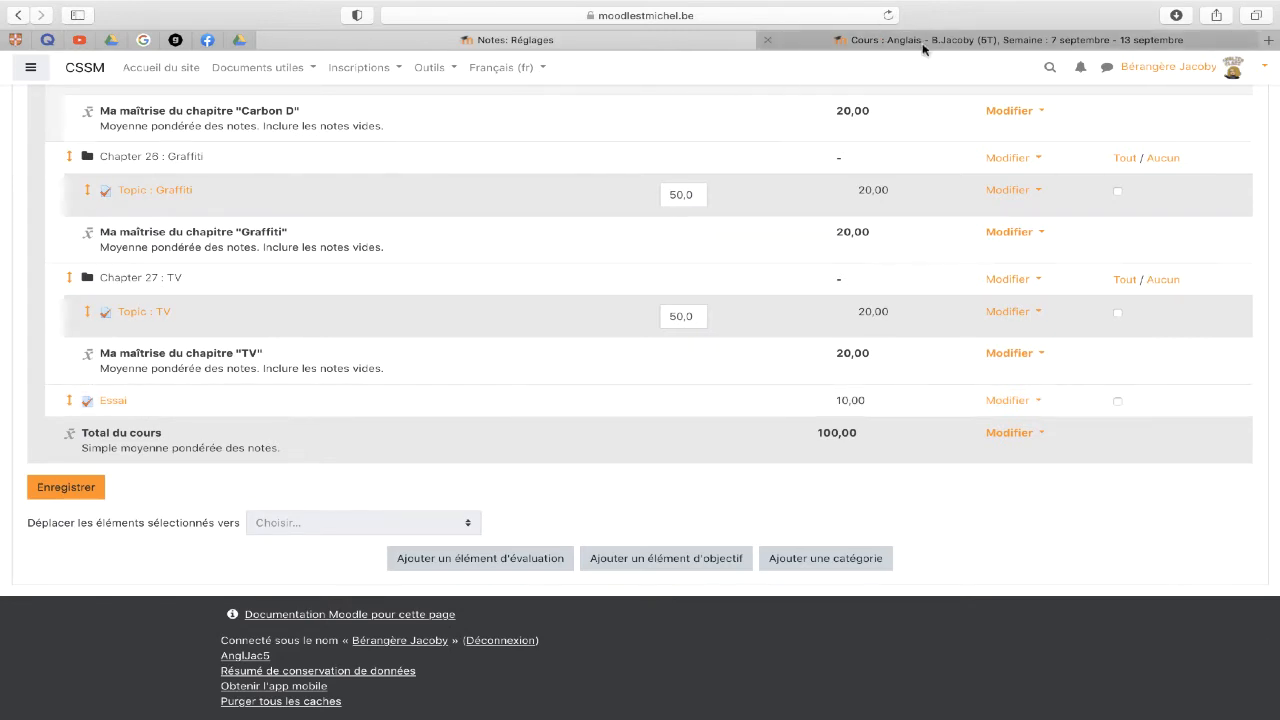
- Tick Essai and move it with 'Déplacer les éléments sélectionnés vers' into Chapter 1 : Names and identity
left_click(923, 42)
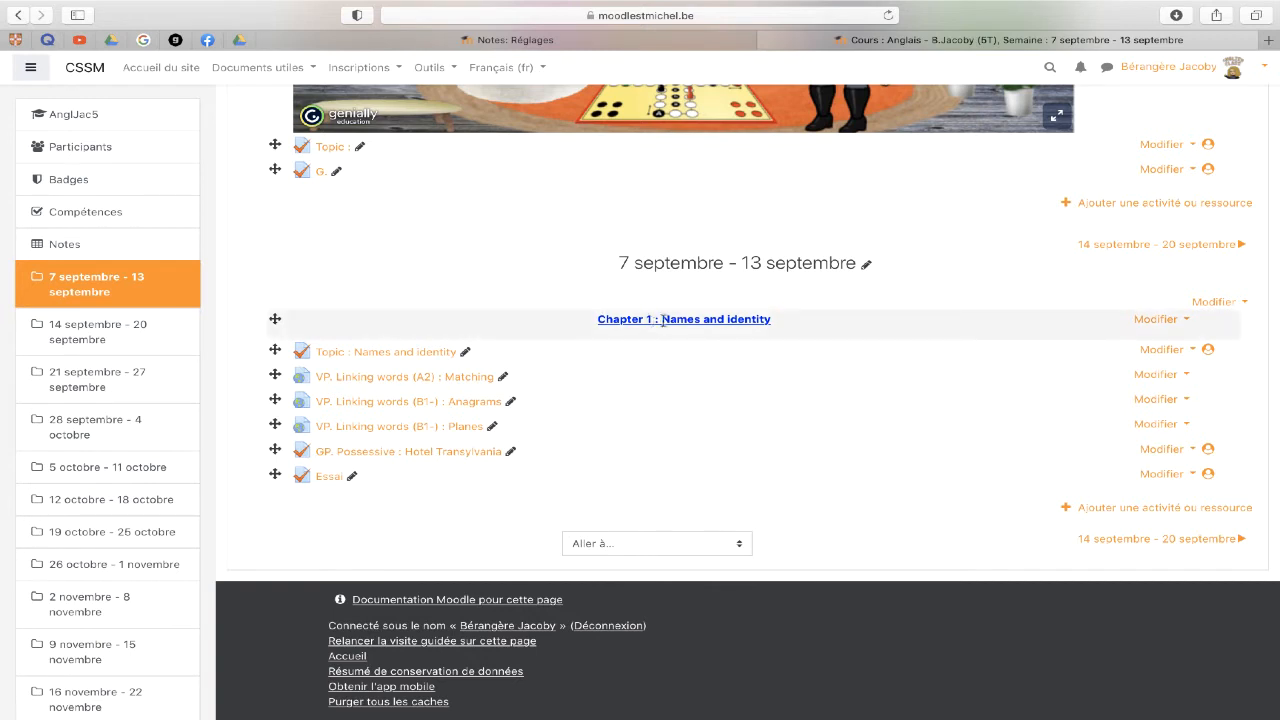
left_click(519, 41)
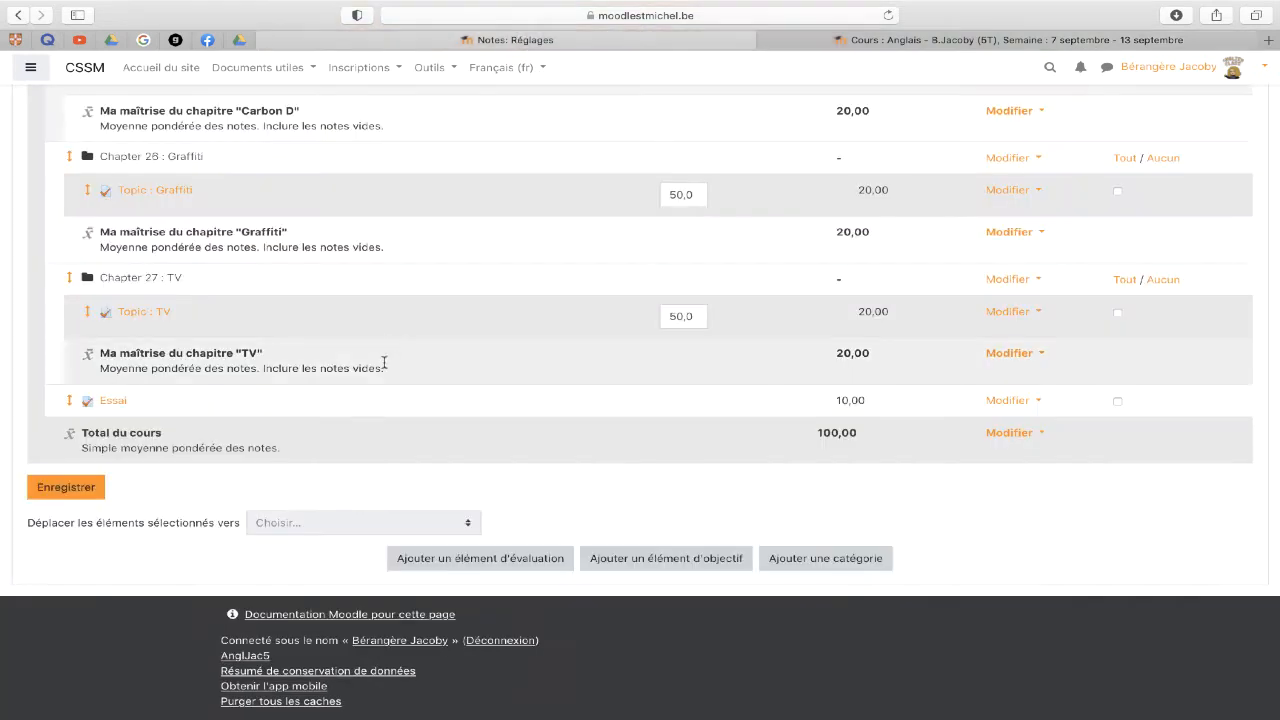
left_click(1118, 401)
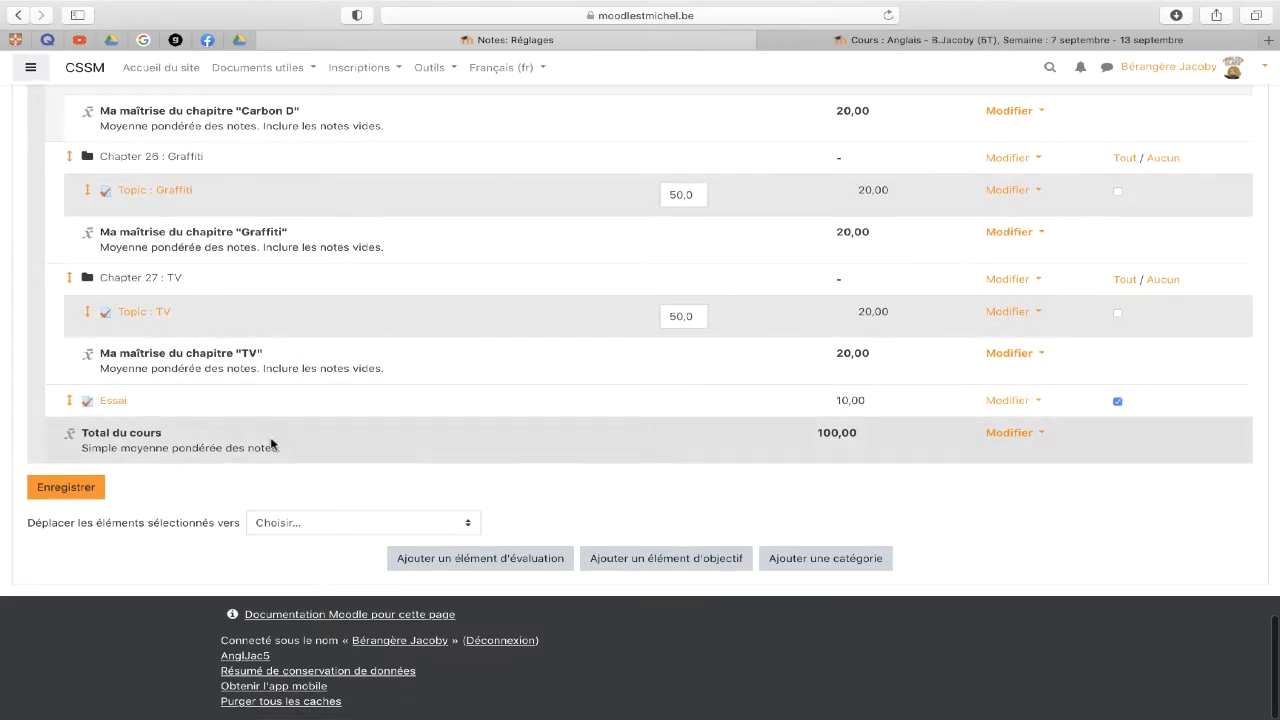
scroll(323, 527, "down", 1)
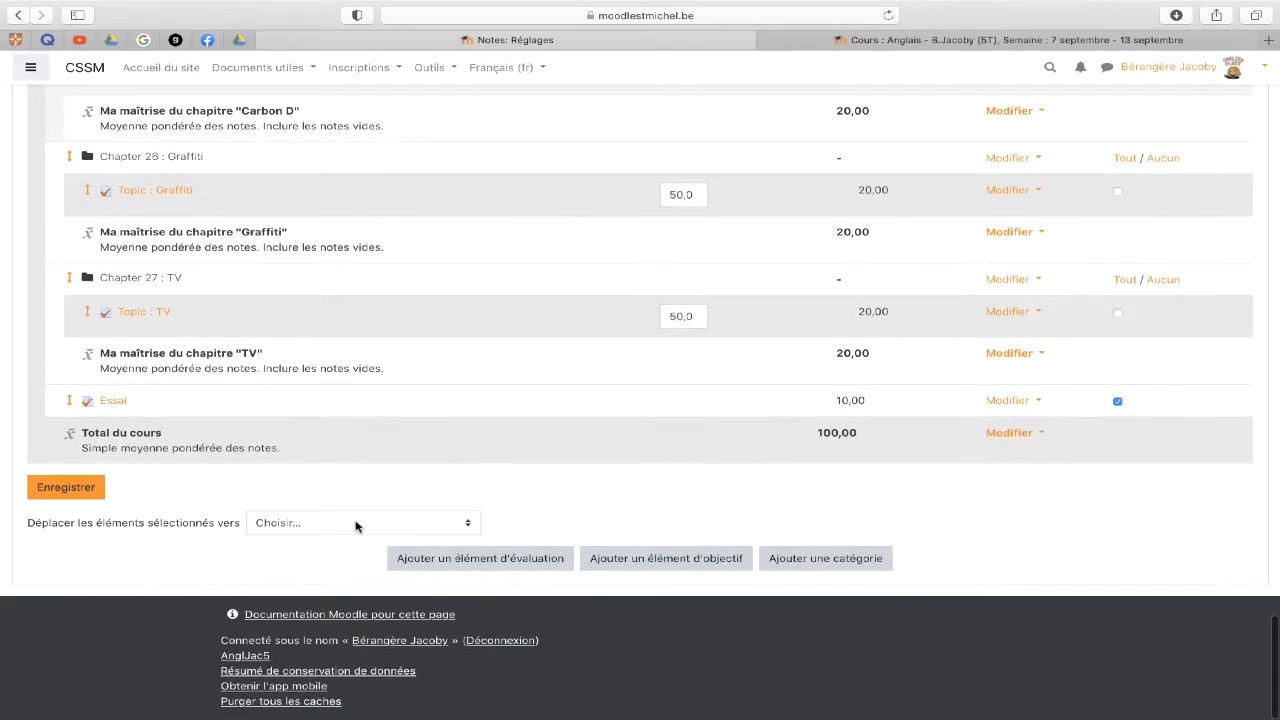
left_click(358, 524)
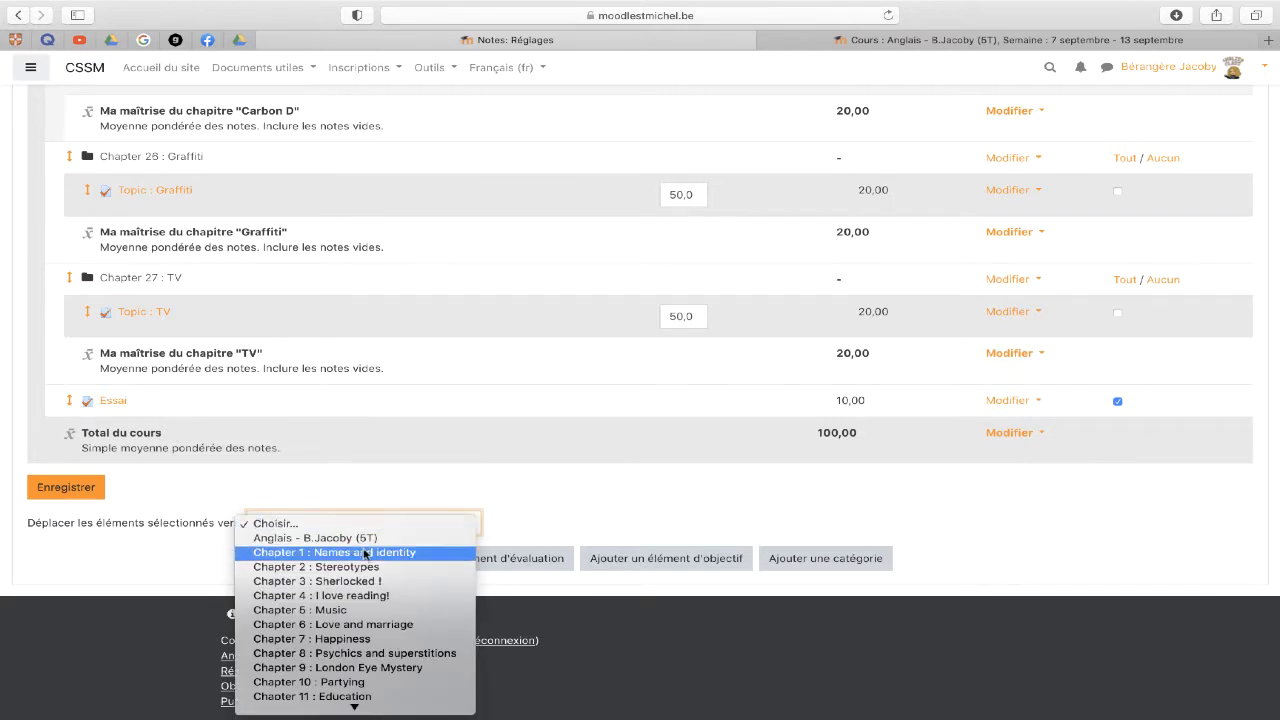
left_click(370, 553)
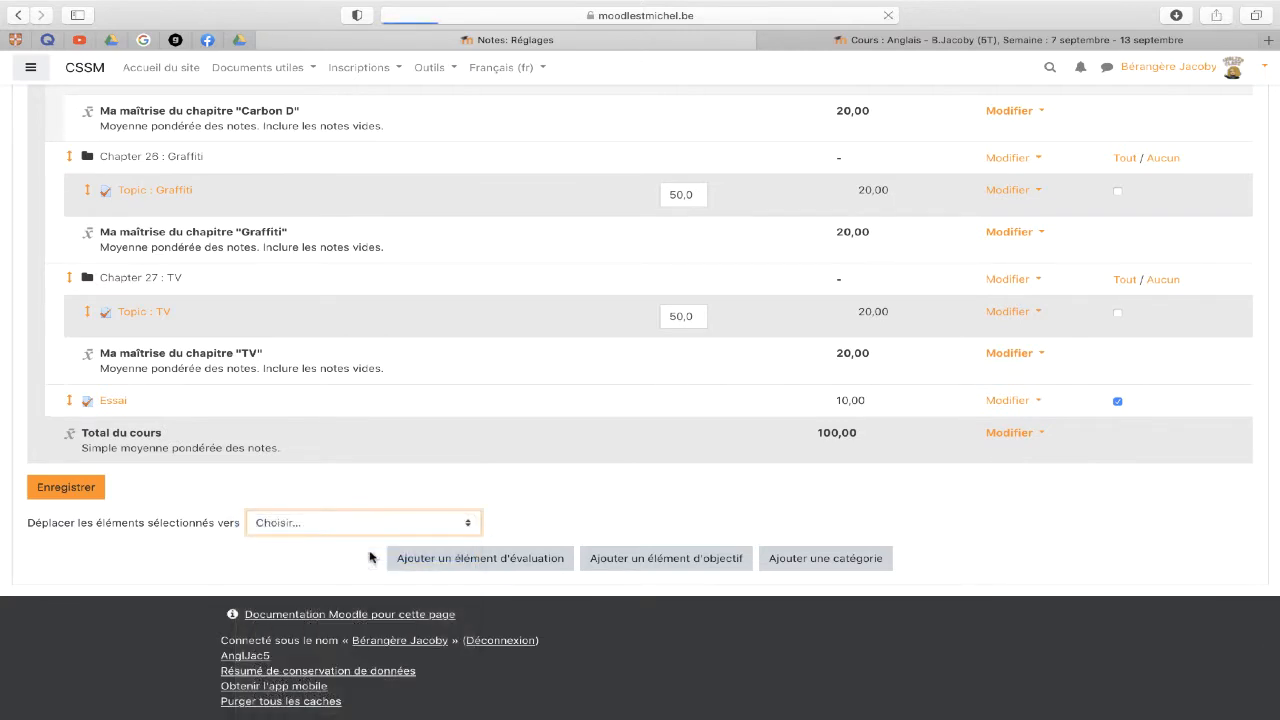
scroll(391, 563, "down", 5)
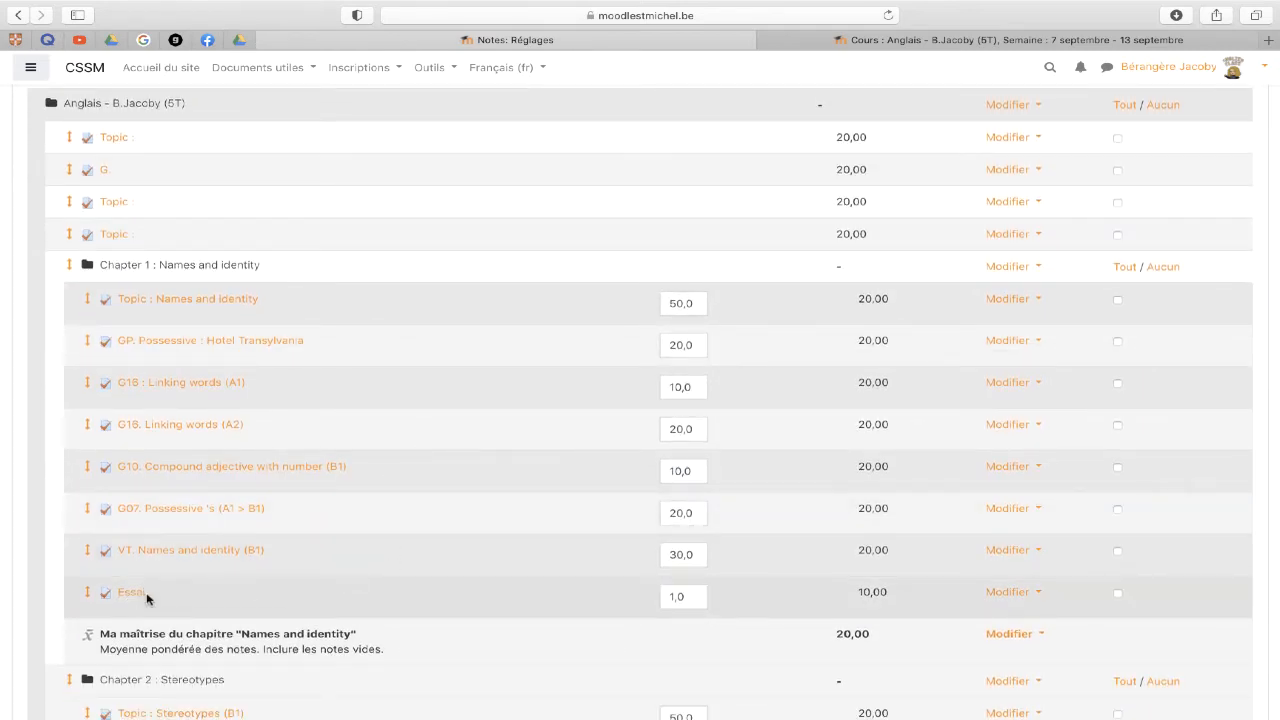
- Drop Essai into the slot below G18. Linking words (A2), above G10. Compound adjective with number (B1)
scroll(146, 598, "down", 3)
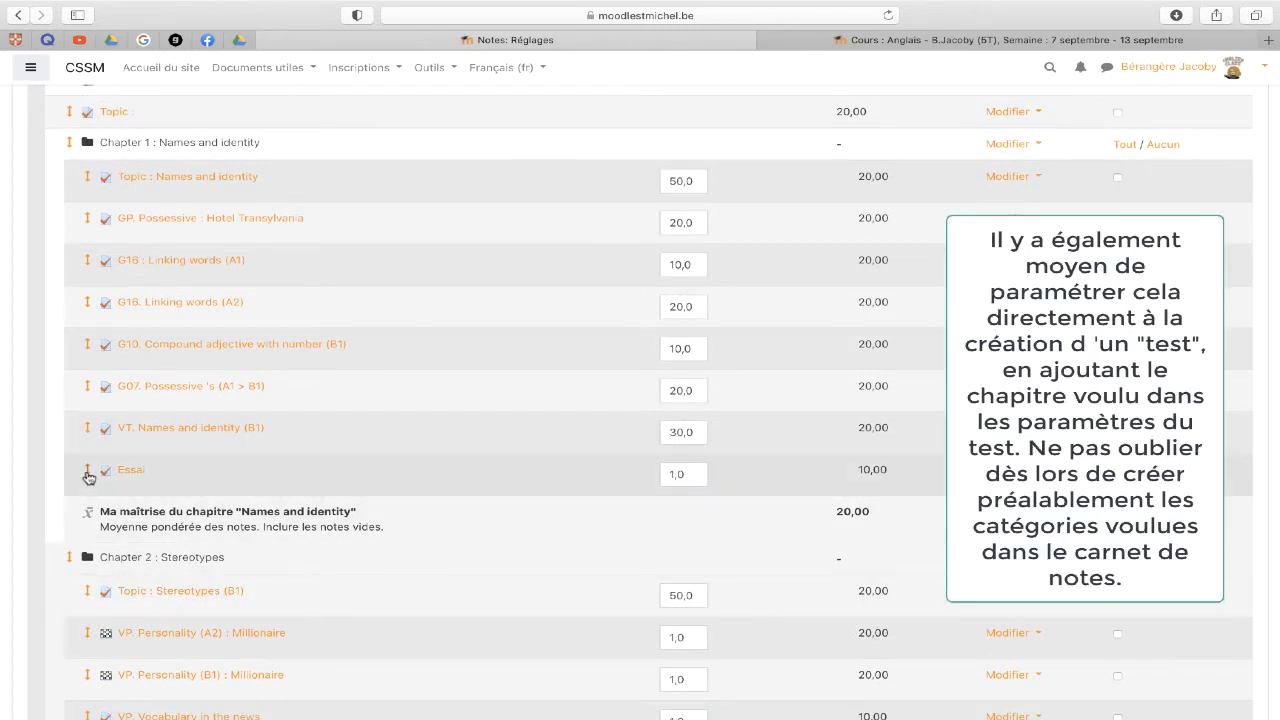
left_click(87, 472)
scroll(87, 478, "down", 5)
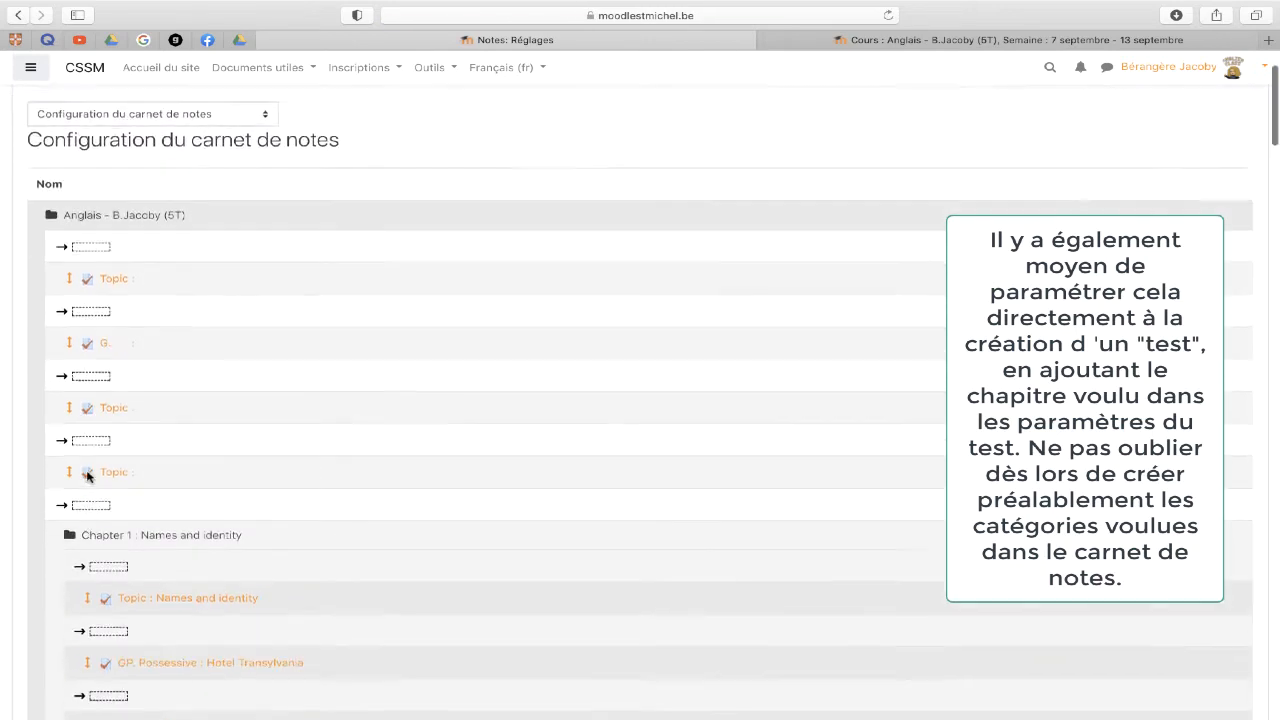
scroll(87, 478, "down", 5)
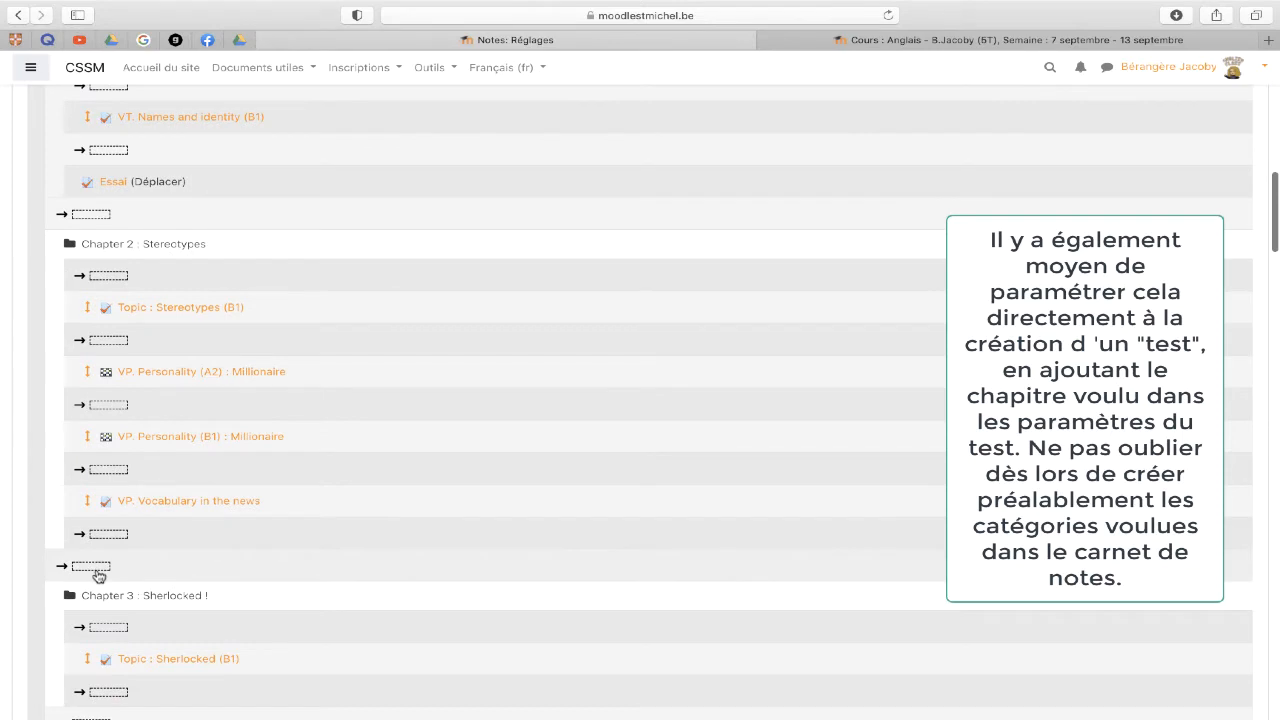
scroll(172, 322, "up", 1)
scroll(172, 322, "up", 7)
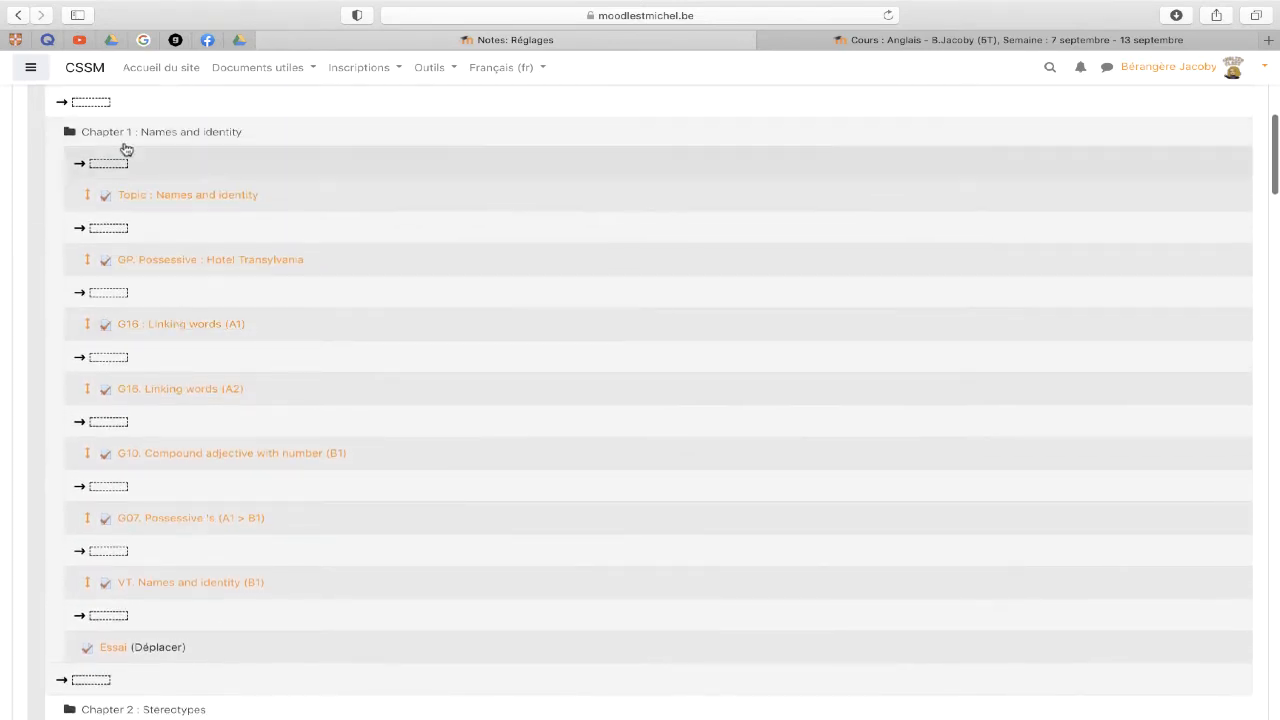
left_click(105, 425)
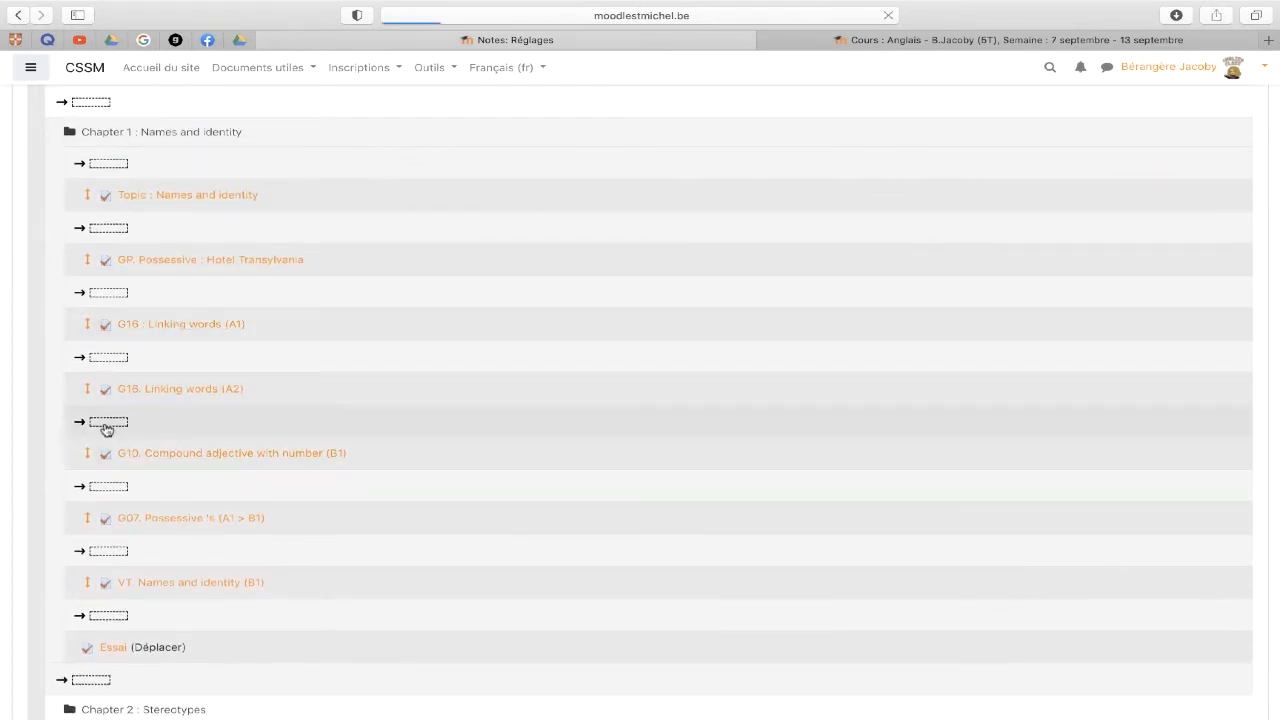
scroll(105, 425, "down", 4)
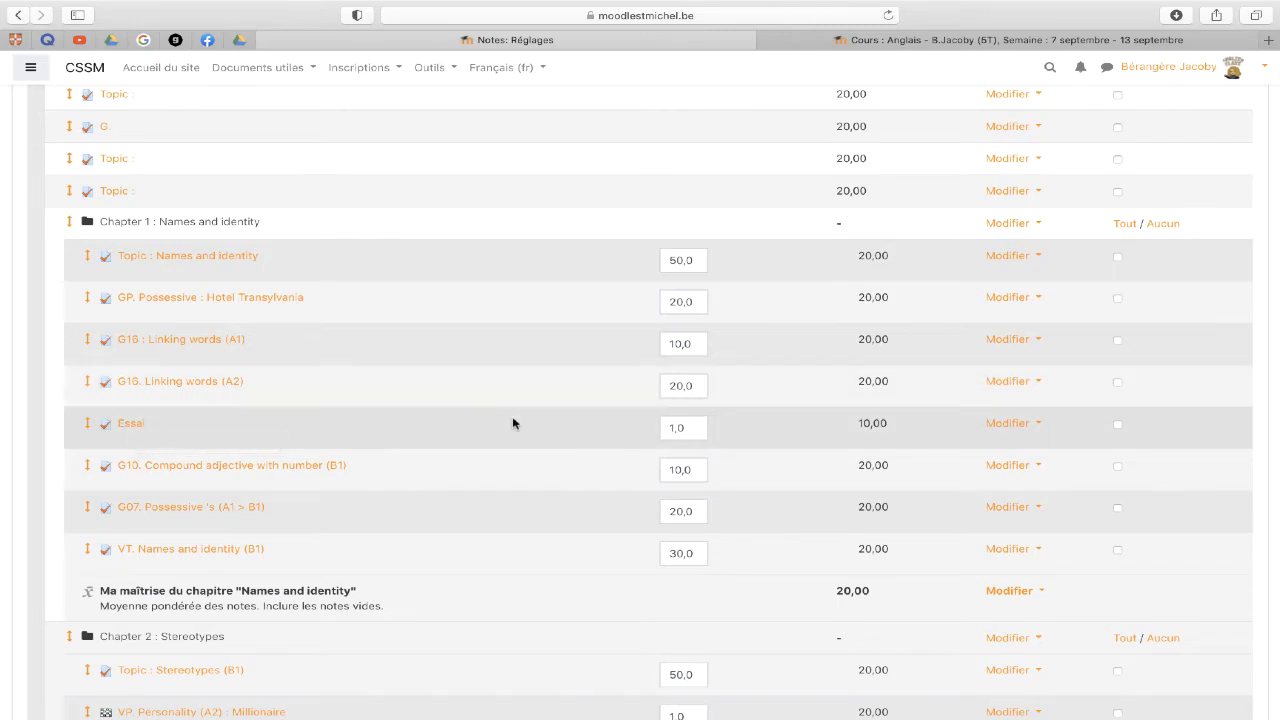
- Start a new grade category from the bottom of the gradebook setup, ready to name it
scroll(513, 423, "down", 20)
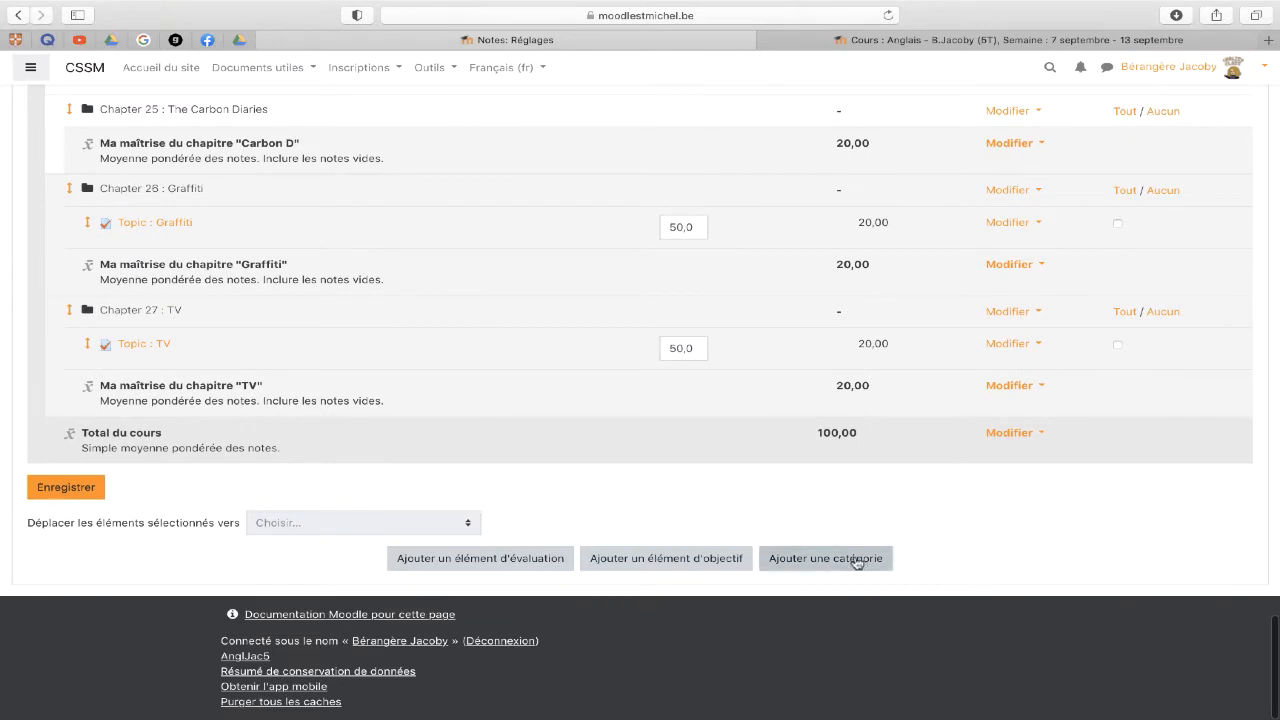
left_click(810, 562)
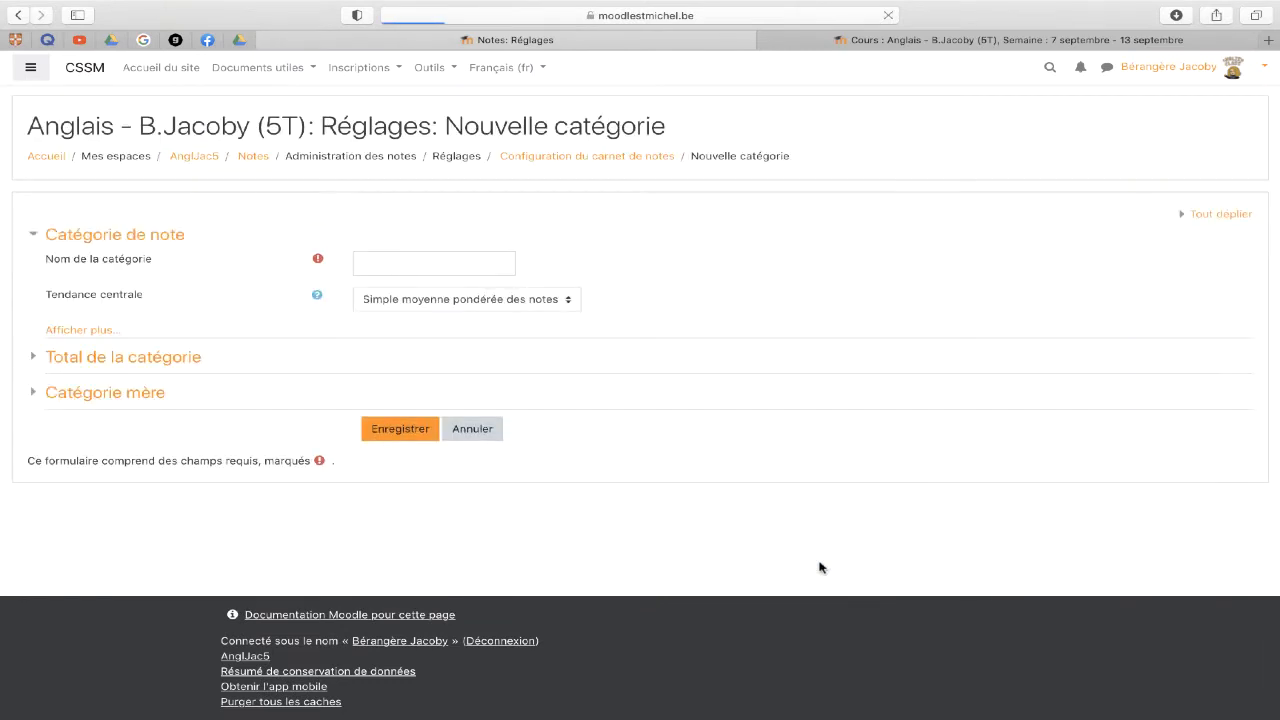
left_click(391, 256)
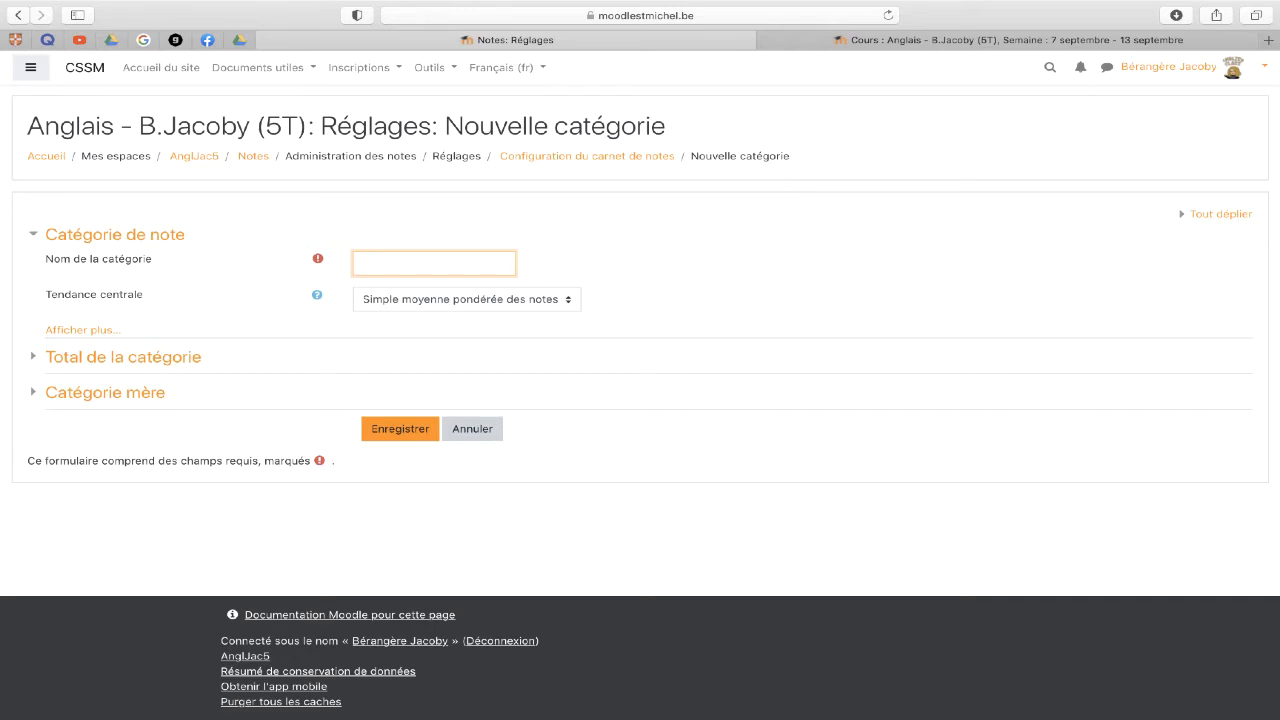
- Name the category 'Tests essais', aggregate with Moyenne pondérée des notes, and include empty grades
type("E")
key("BackSpace")
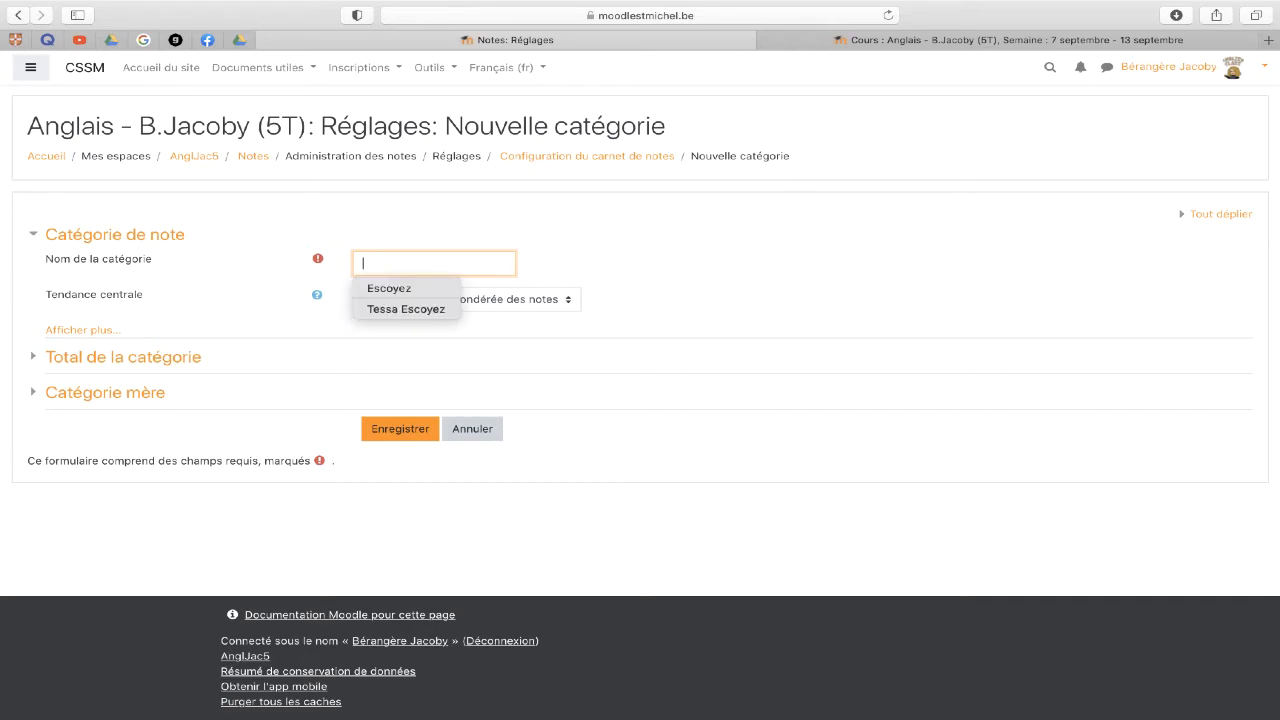
type("Tests essais")
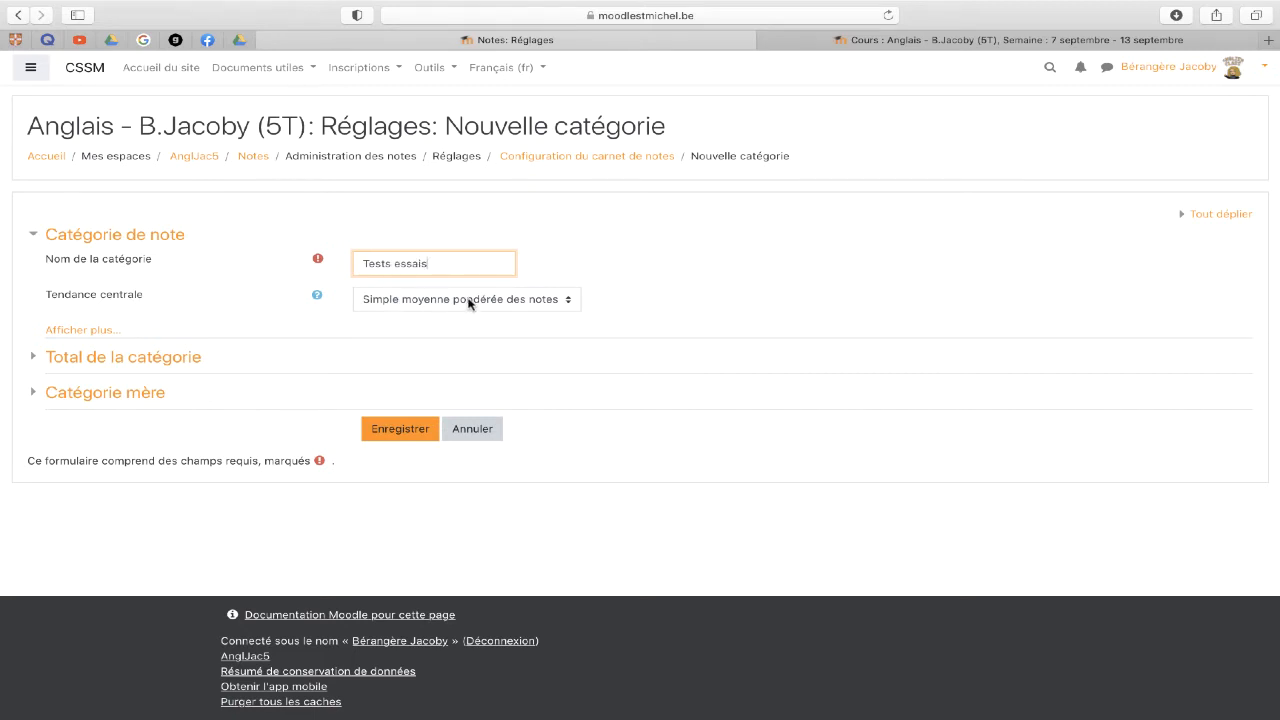
left_click(84, 331)
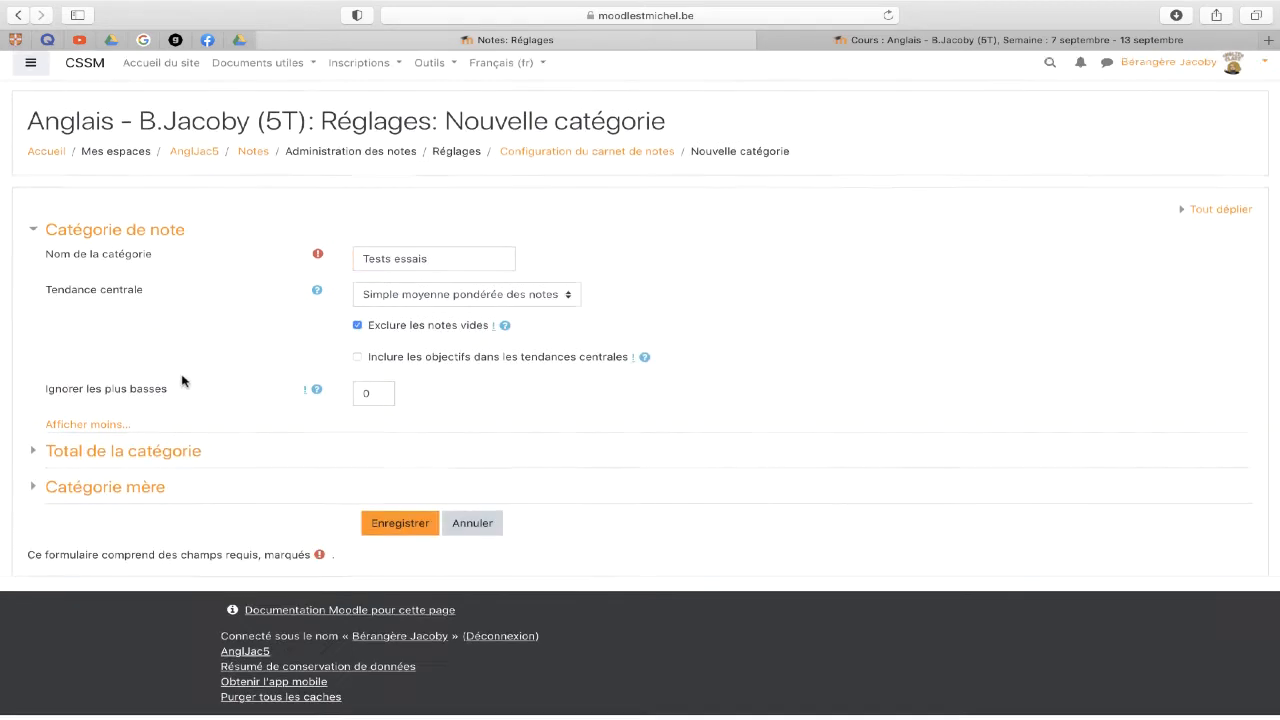
left_click(32, 457)
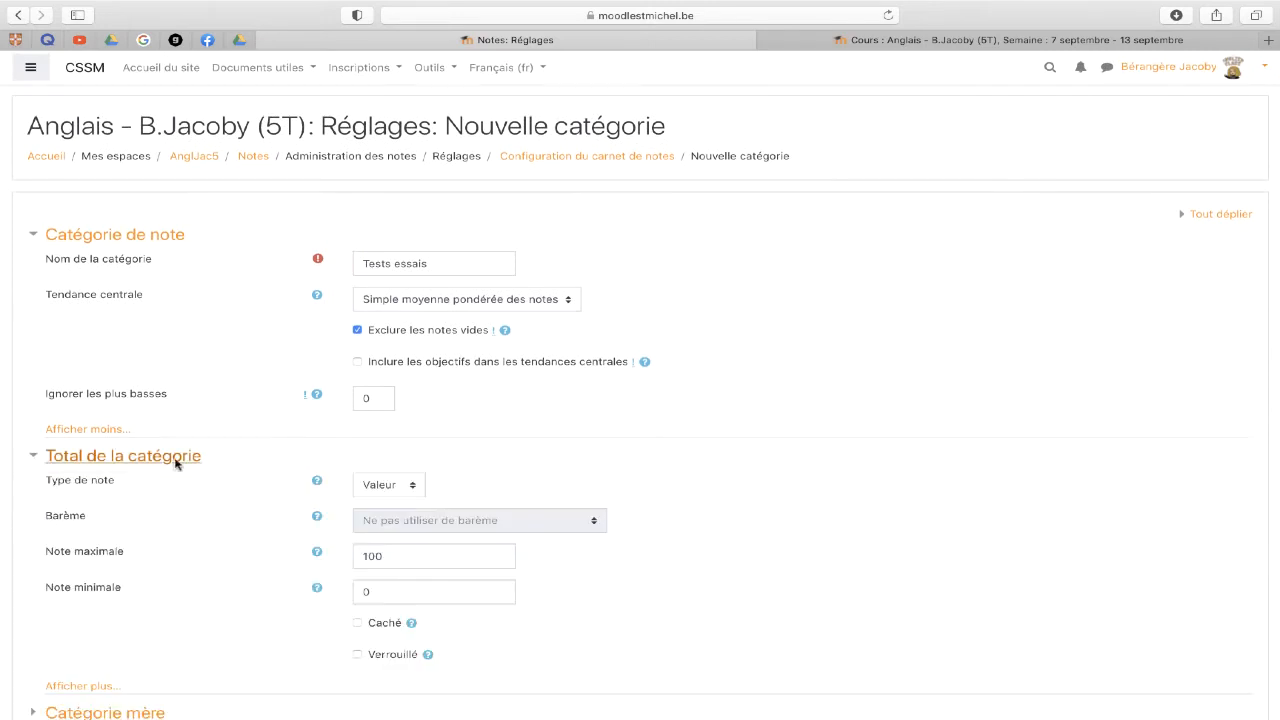
scroll(205, 475, "down", 2)
scroll(205, 475, "up", 1)
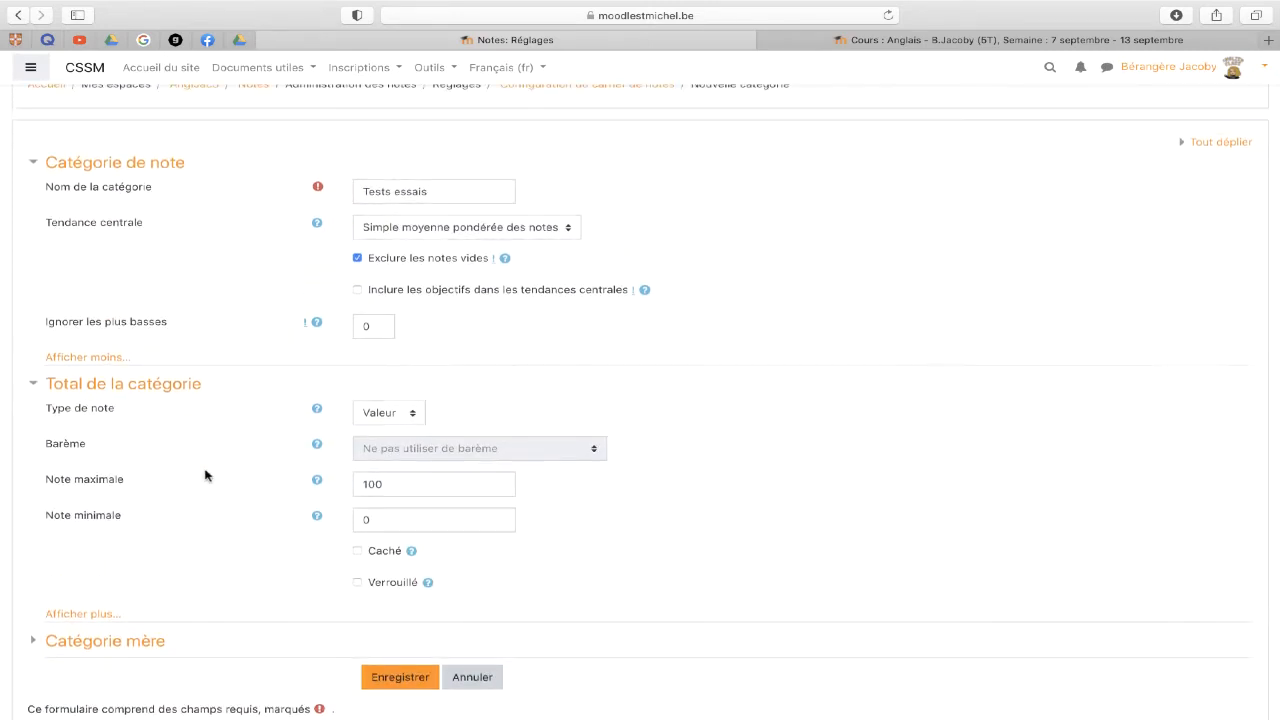
left_click(478, 220)
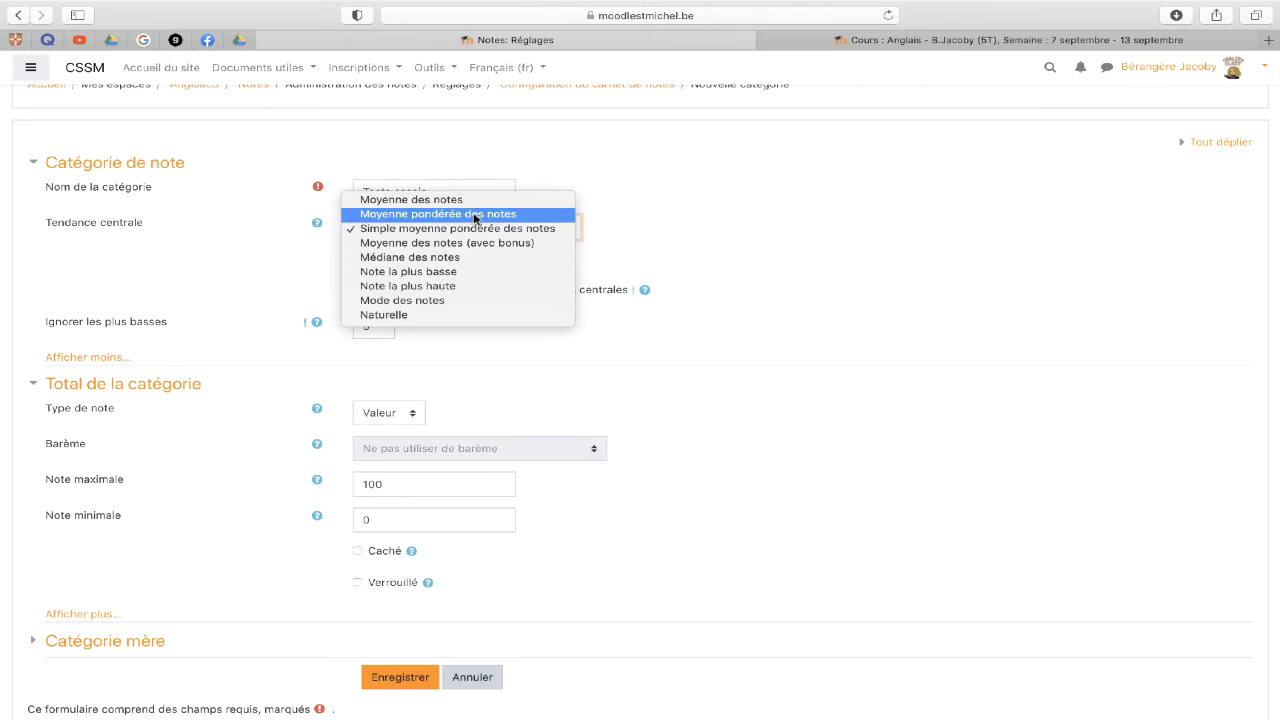
left_click(474, 218)
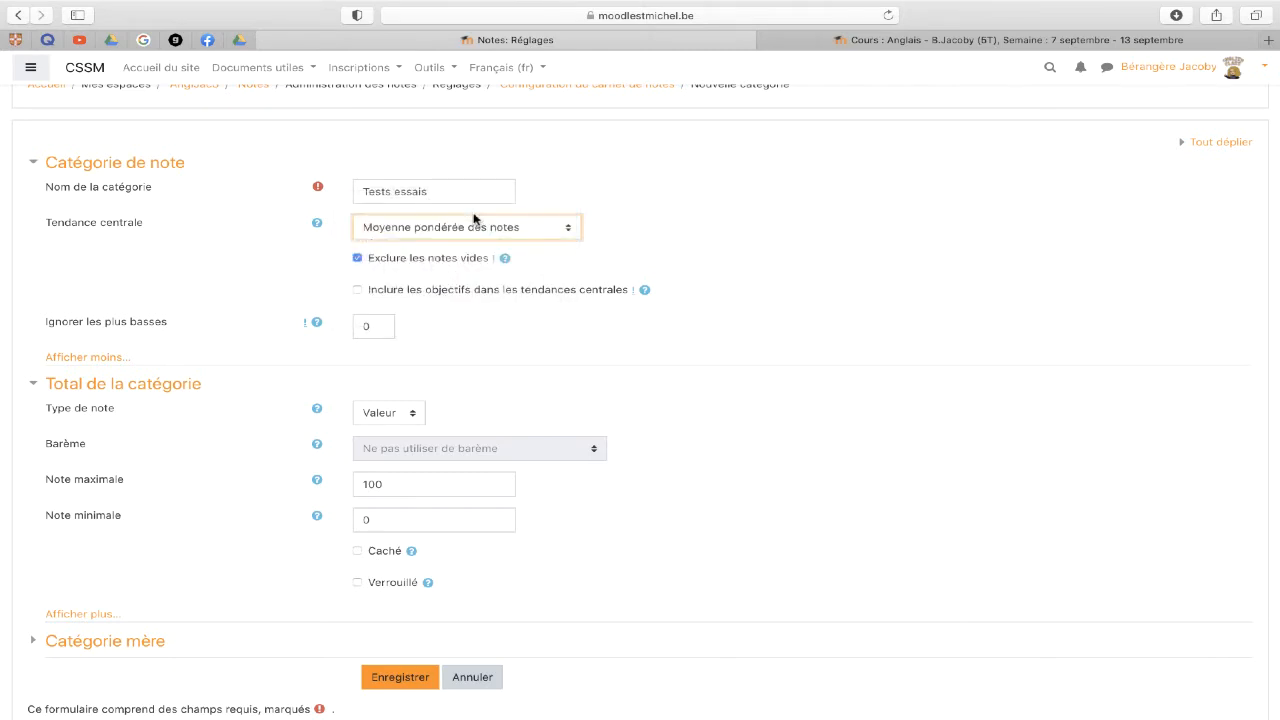
left_click(357, 257)
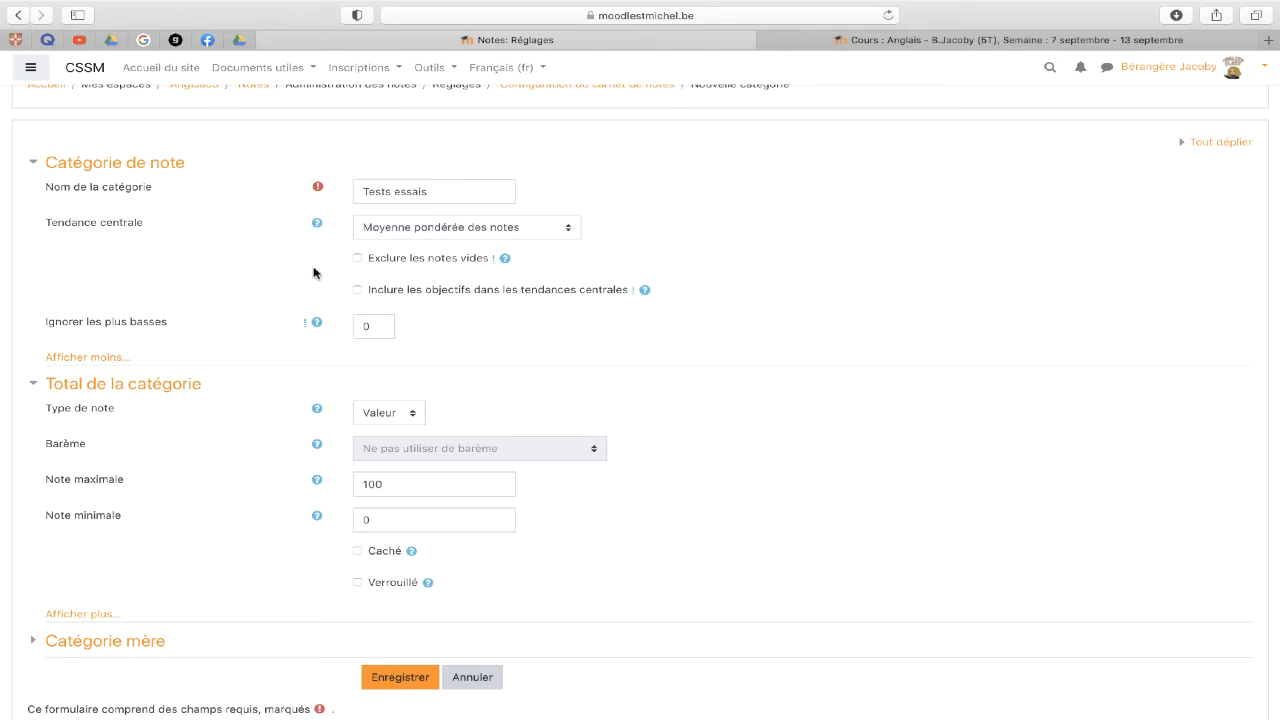
- Set the category total's maximum grade to 20
scroll(313, 272, "down", 3)
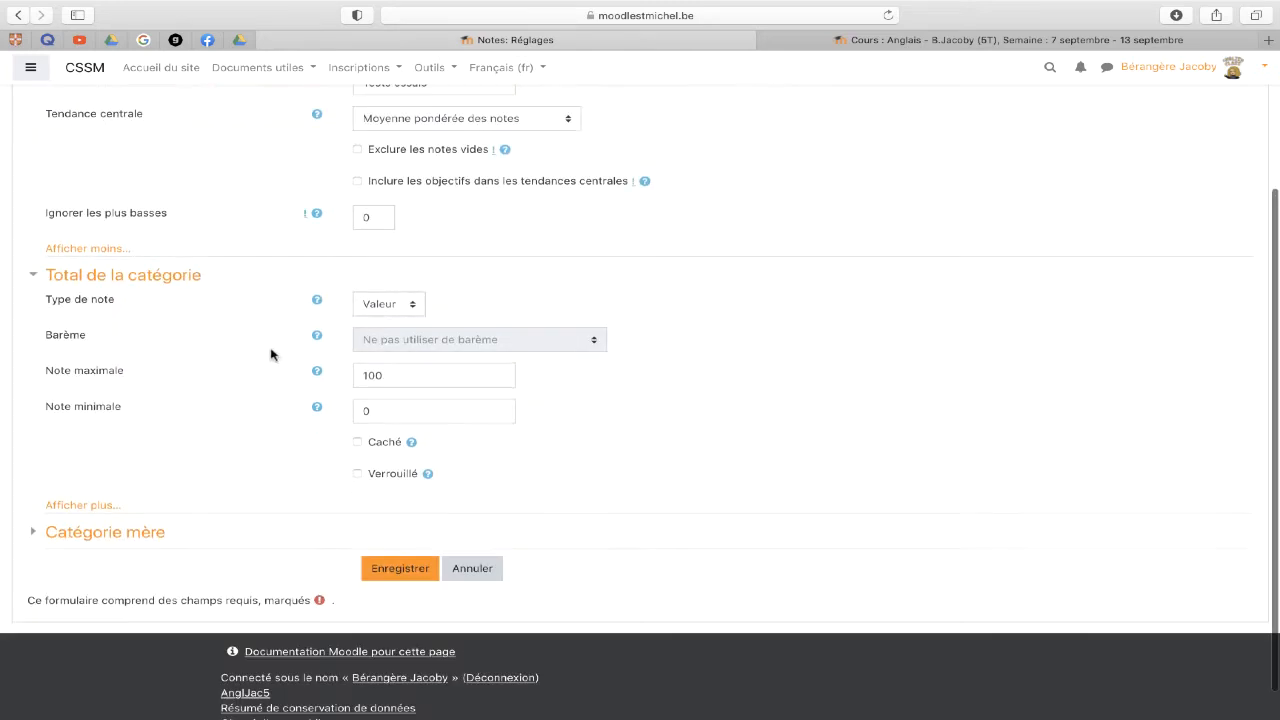
left_click(85, 508)
scroll(86, 500, "down", 1)
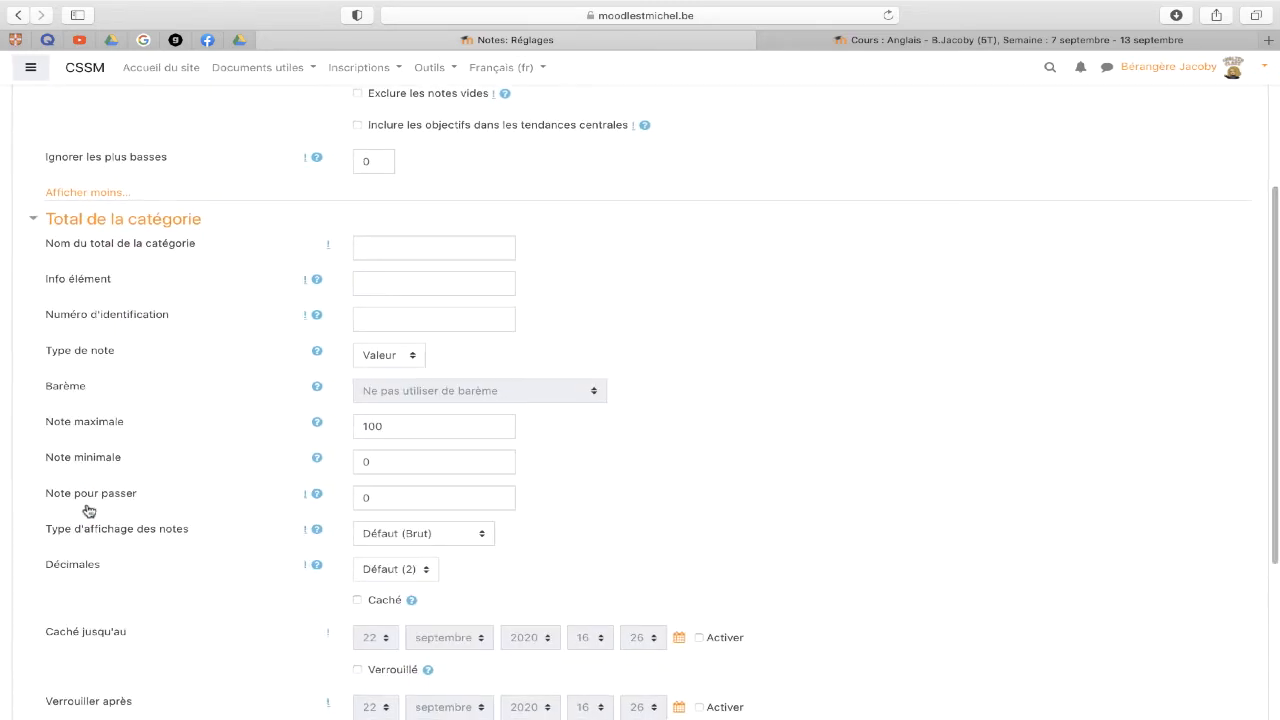
scroll(86, 500, "up", 4)
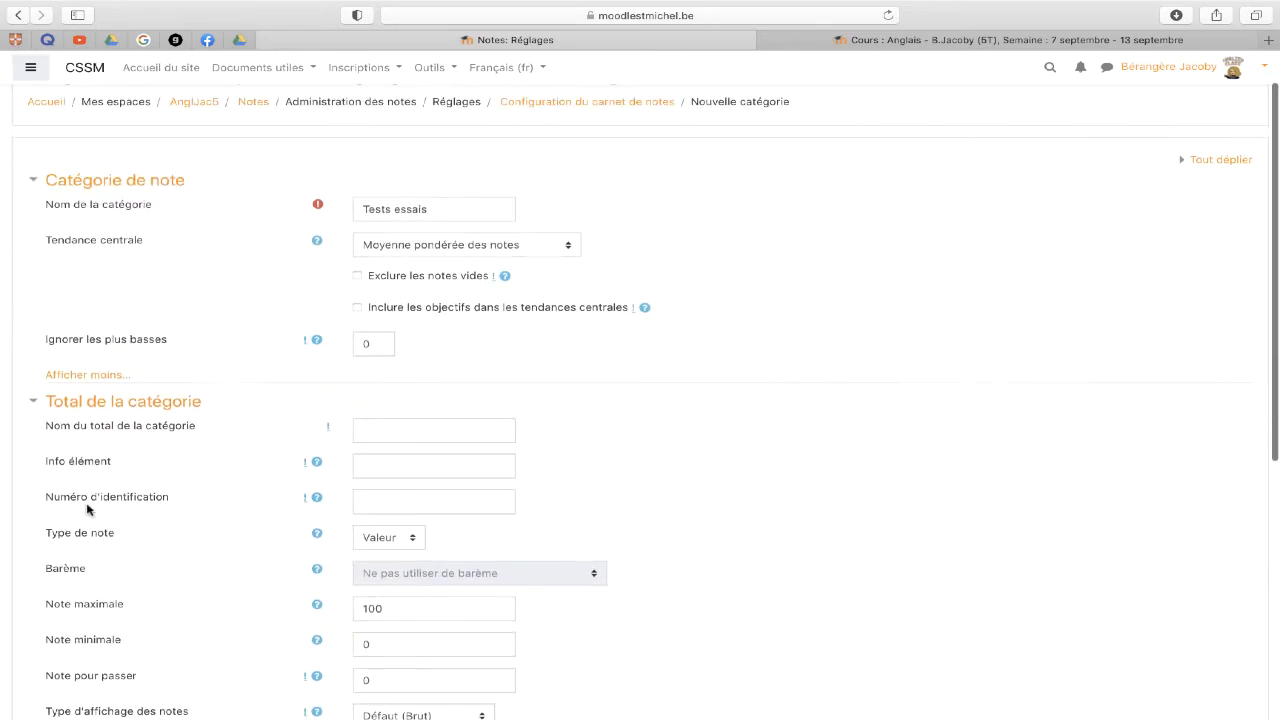
left_click(425, 431)
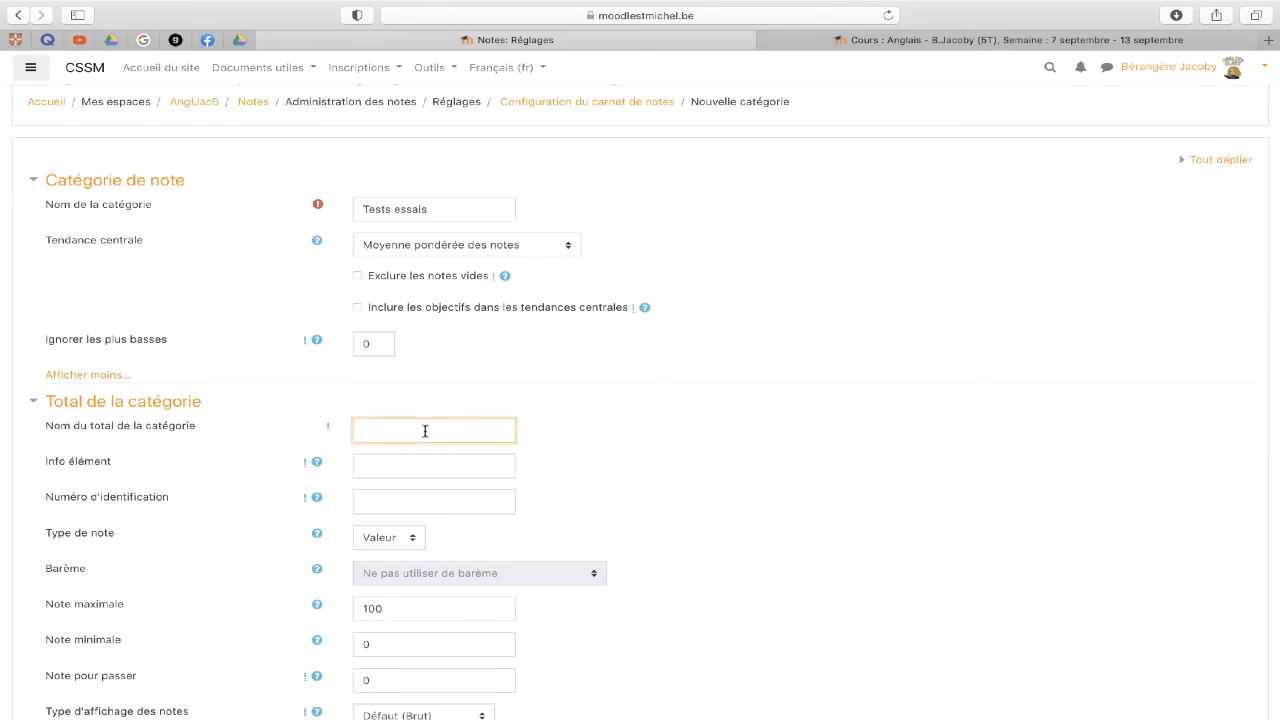
scroll(425, 431, "down", 4)
left_click_drag(391, 423, 362, 418)
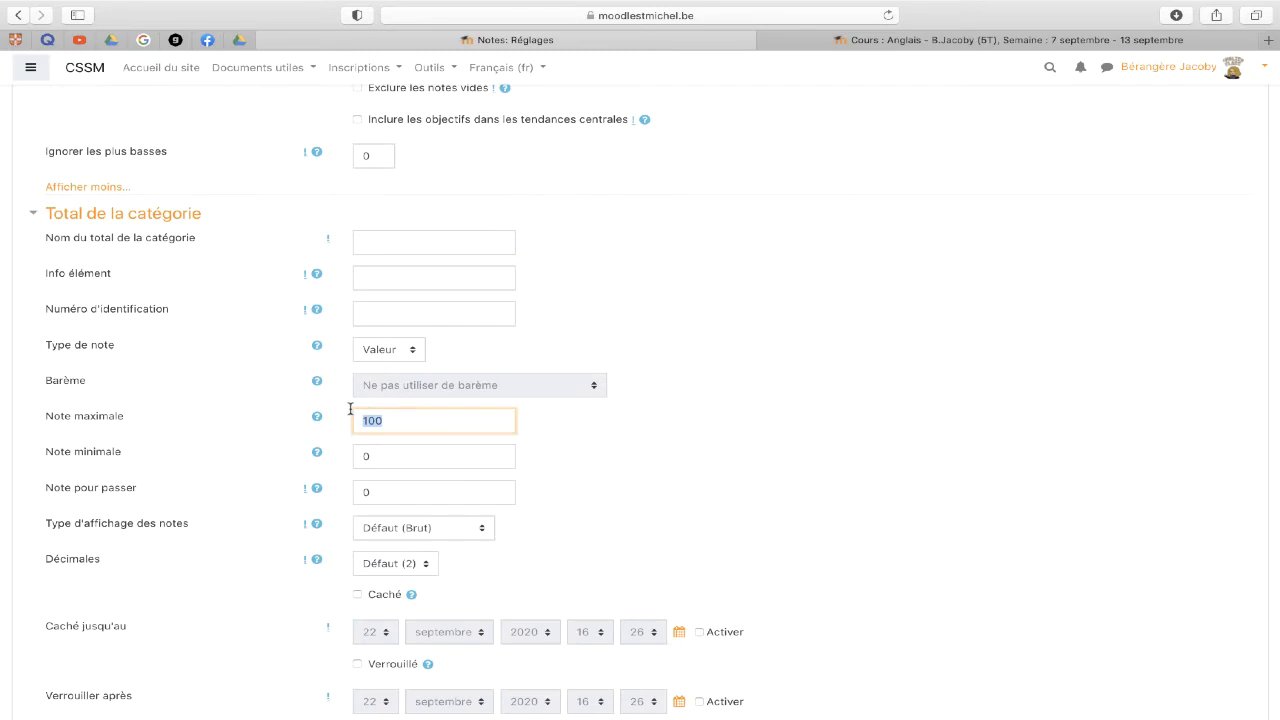
type("20")
scroll(120, 494, "down", 5)
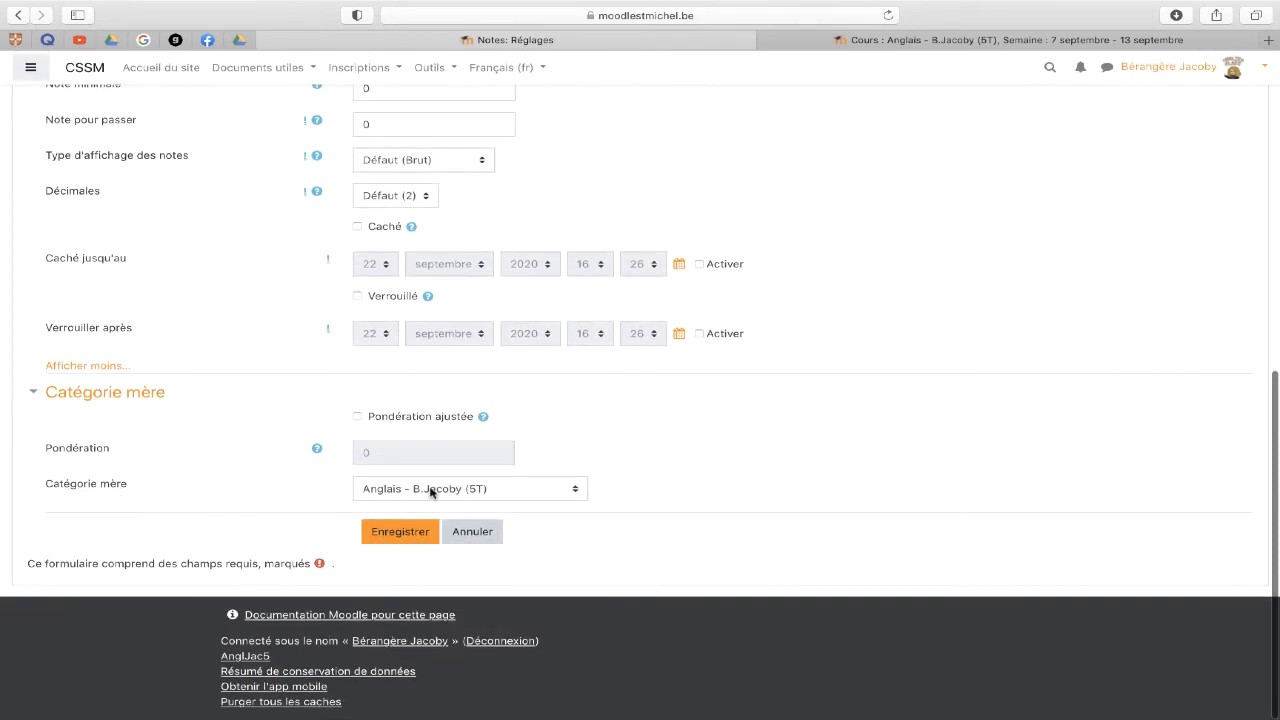
left_click(548, 490)
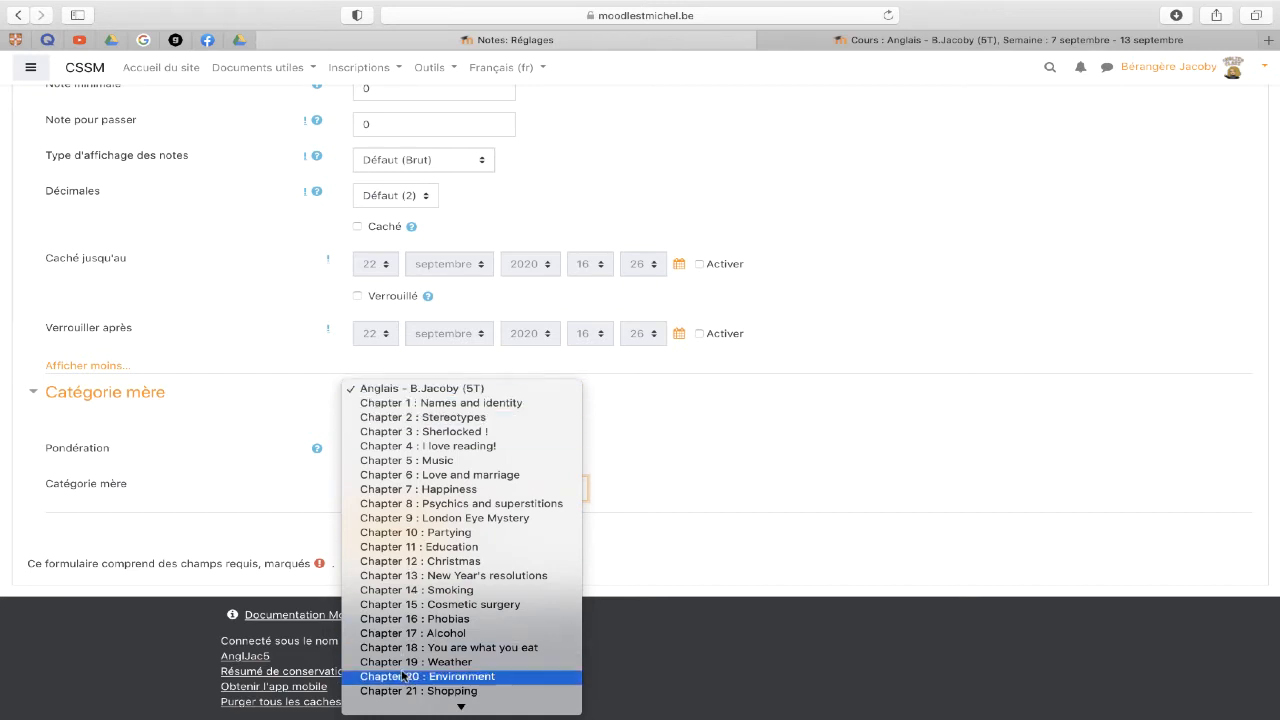
scroll(450, 660, "down", 3)
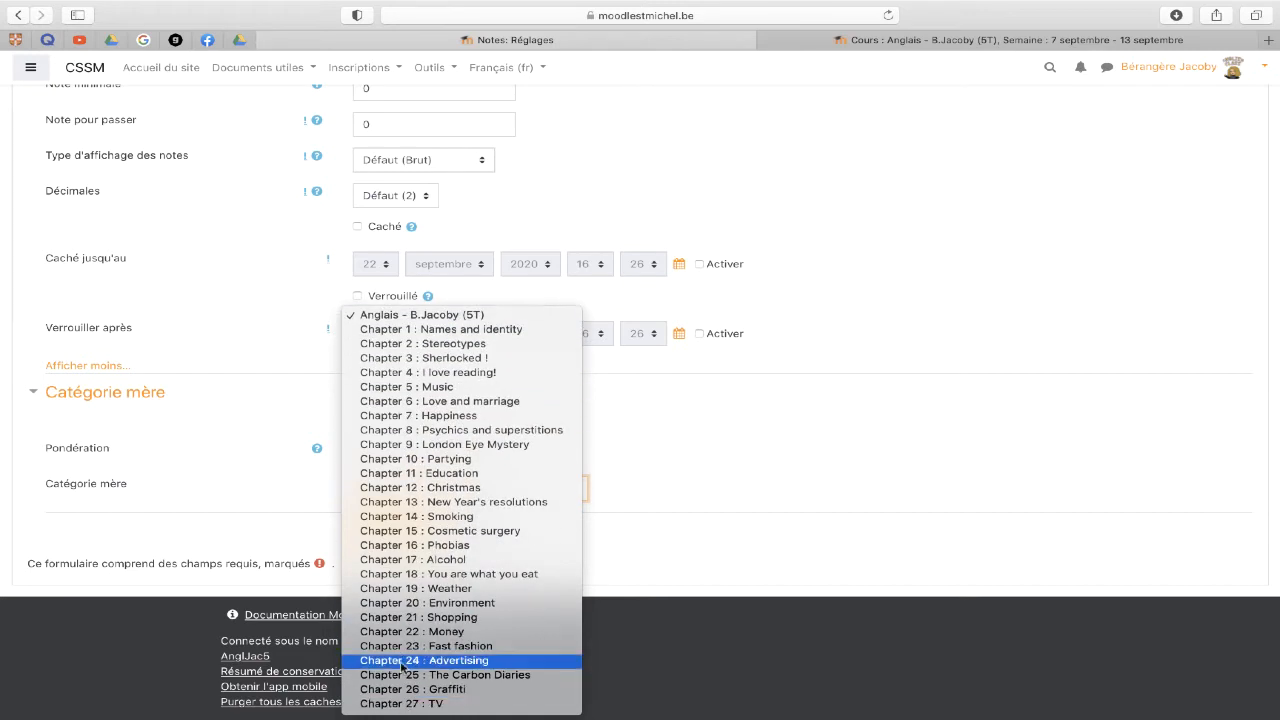
left_click(452, 318)
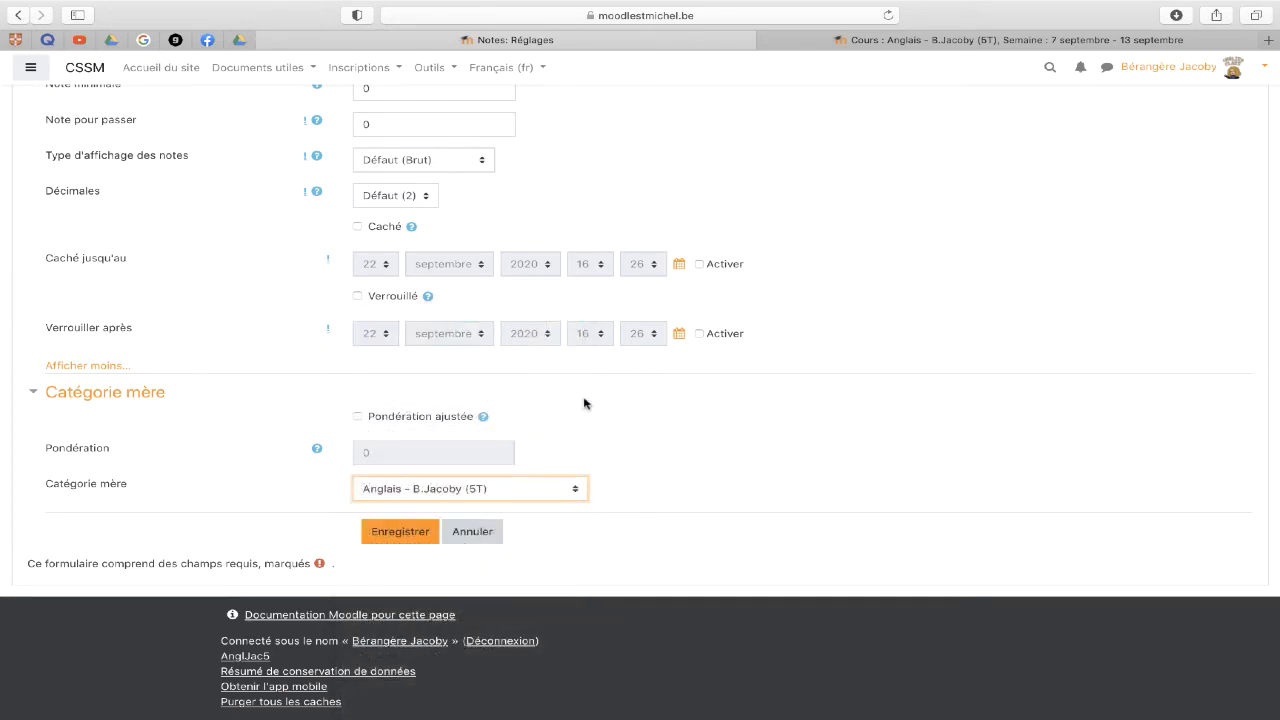
left_click(418, 543)
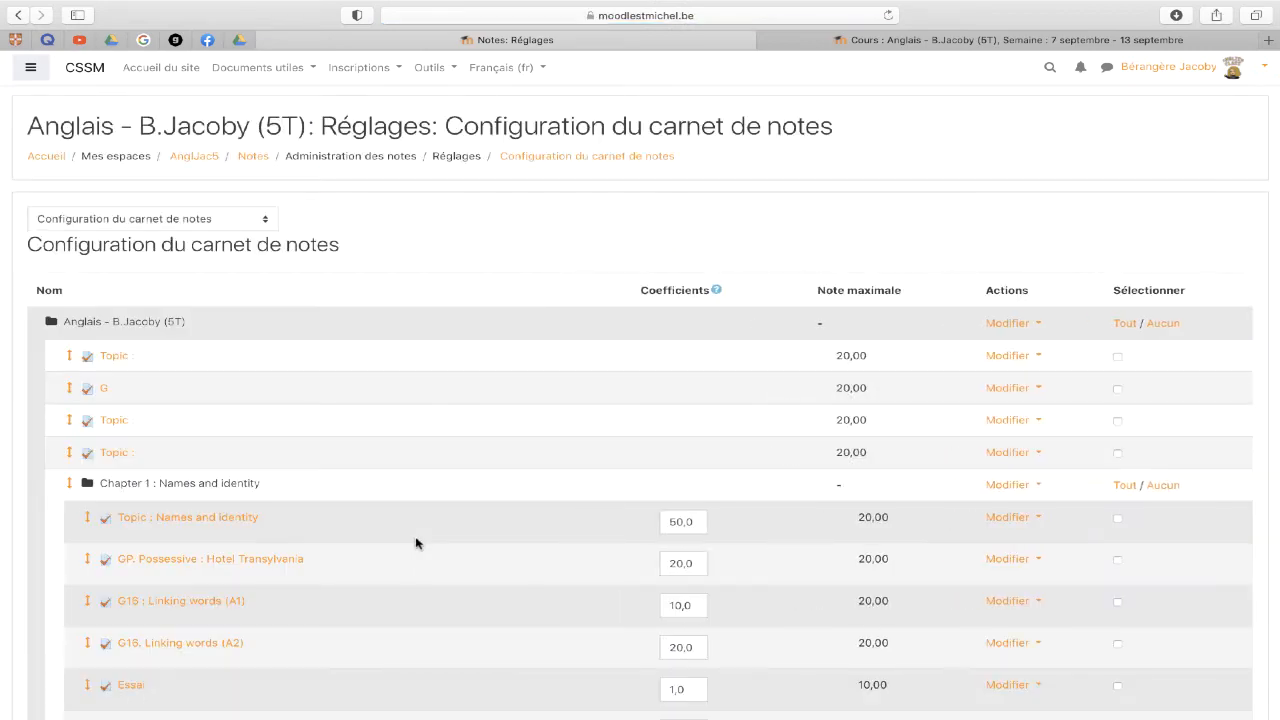
- Move the Essai quiz from Chapter 1 into the Tests essais category
scroll(418, 543, "down", 20)
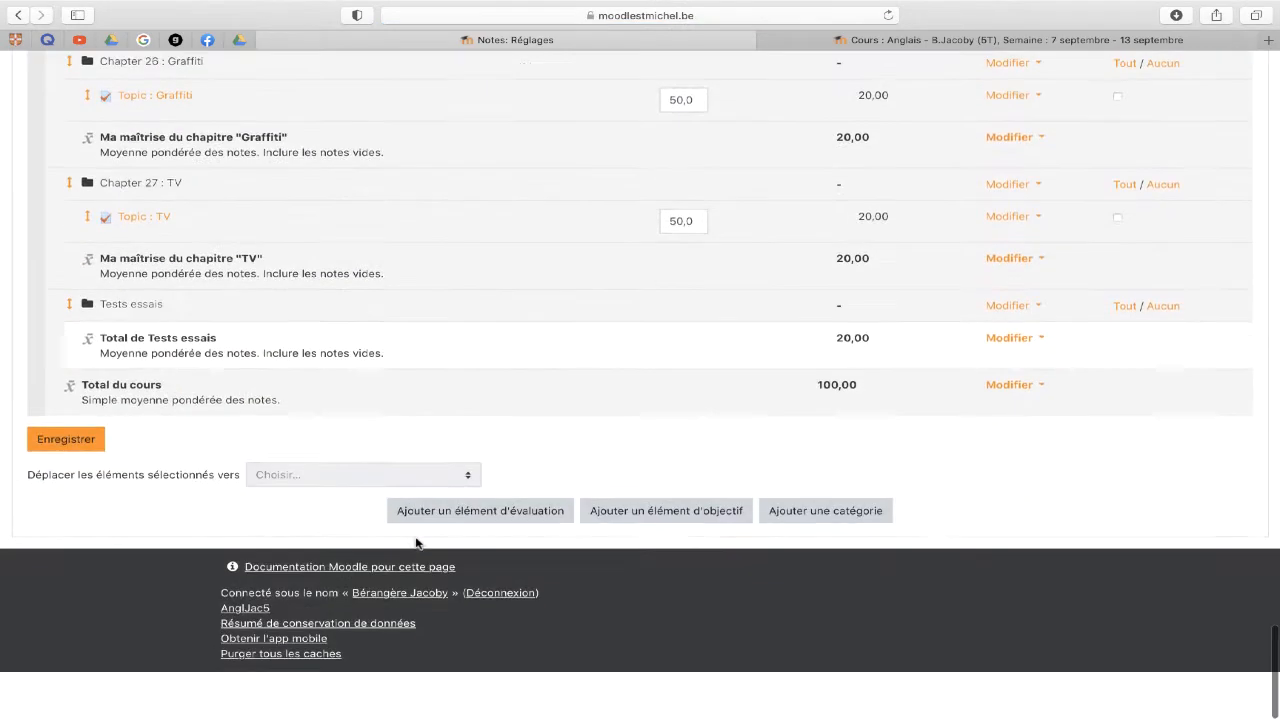
scroll(416, 543, "up", 2)
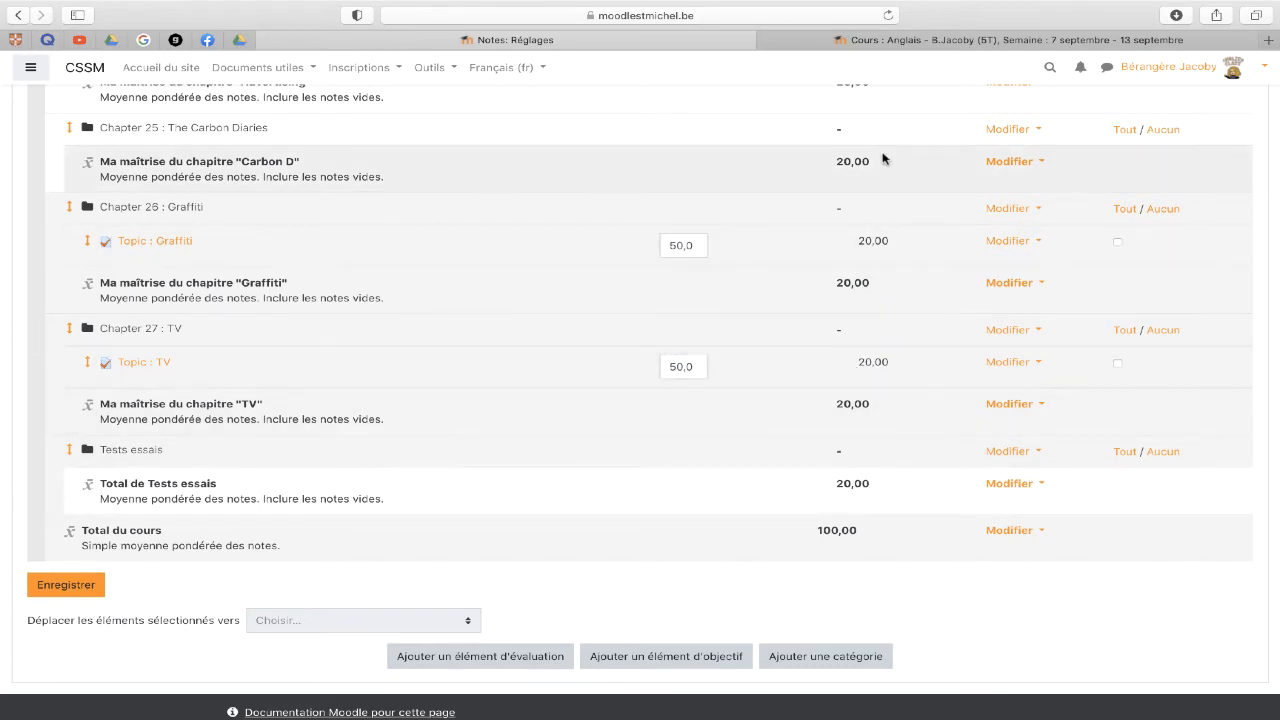
scroll(640, 520, "up", 15)
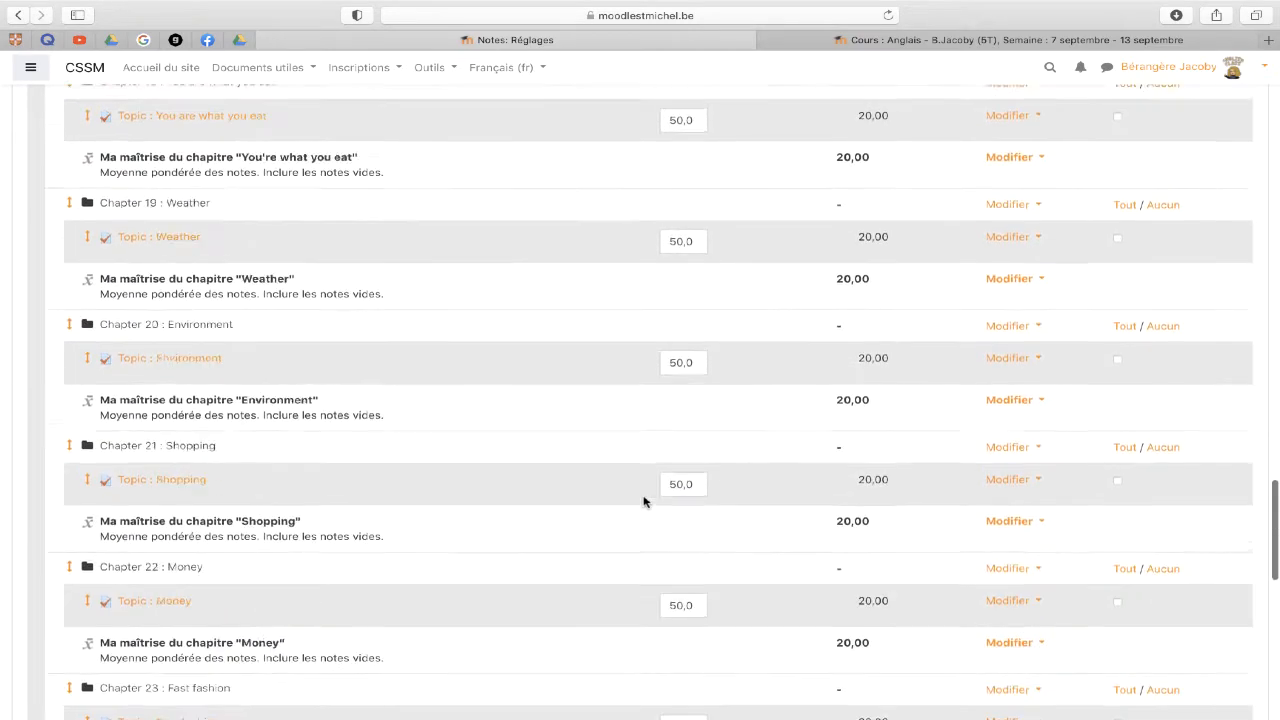
scroll(643, 502, "up", 15)
scroll(643, 502, "down", 5)
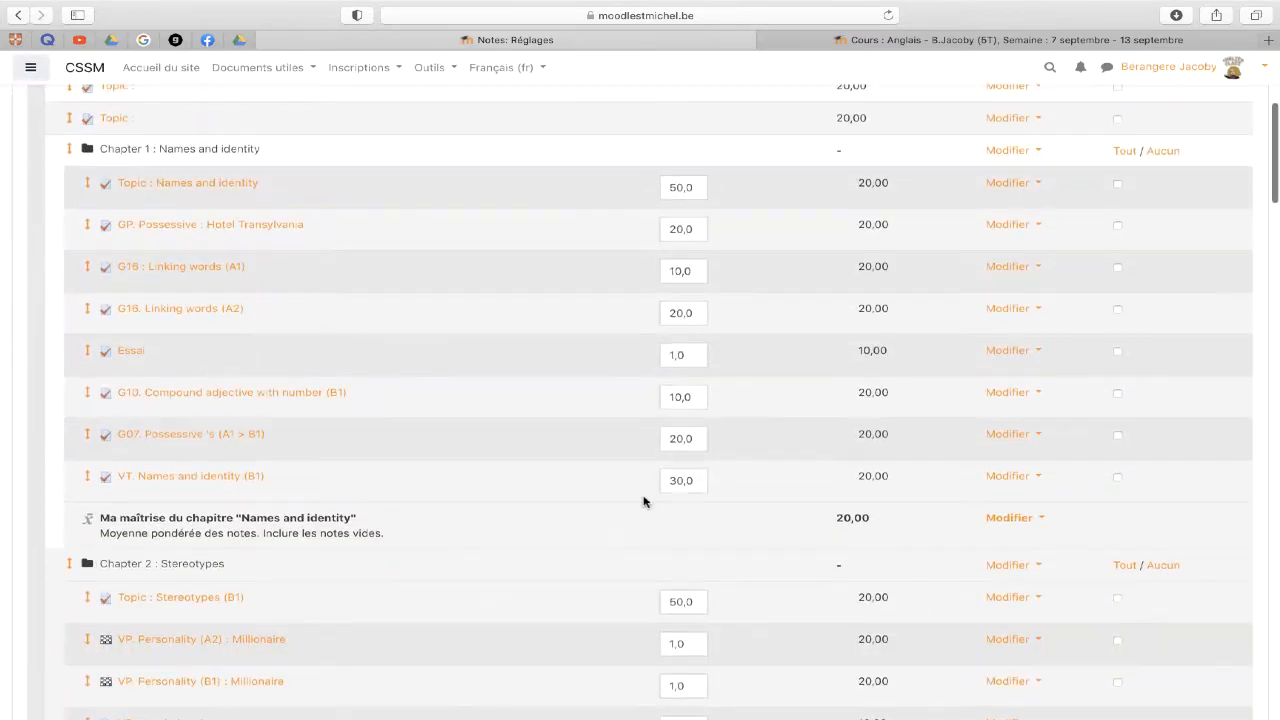
left_click(88, 354)
scroll(240, 474, "down", 15)
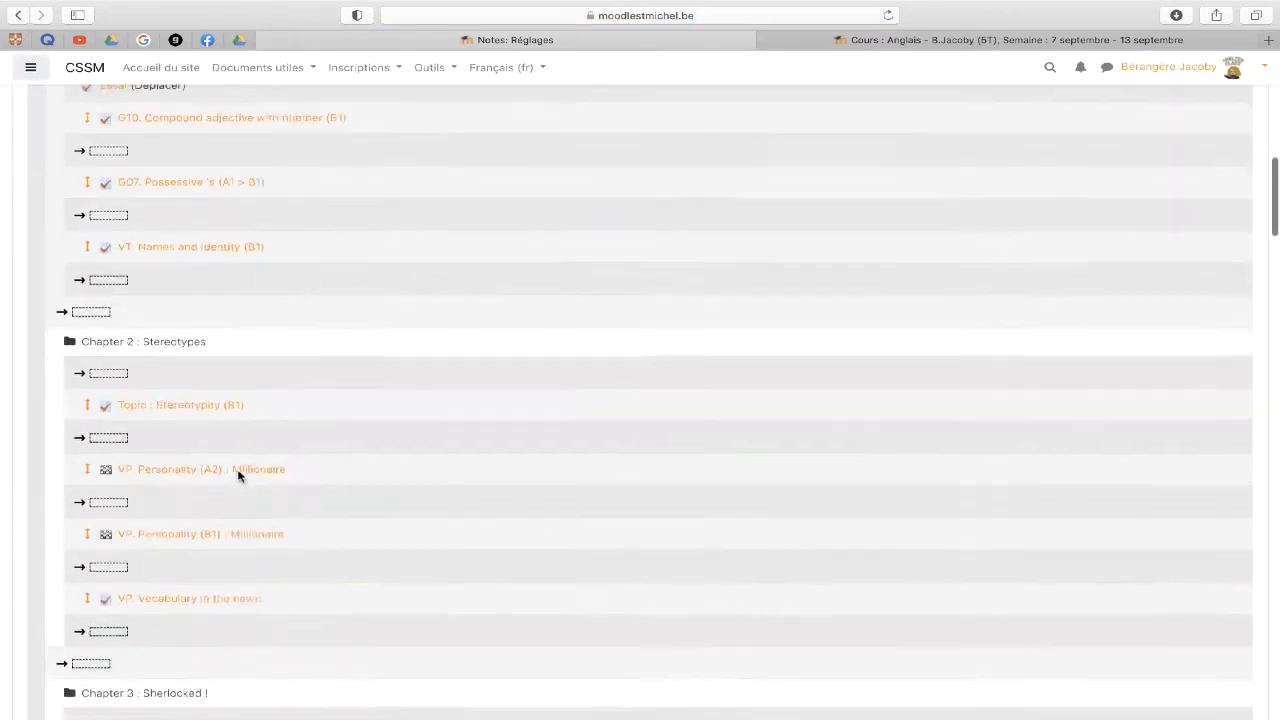
scroll(238, 476, "down", 20)
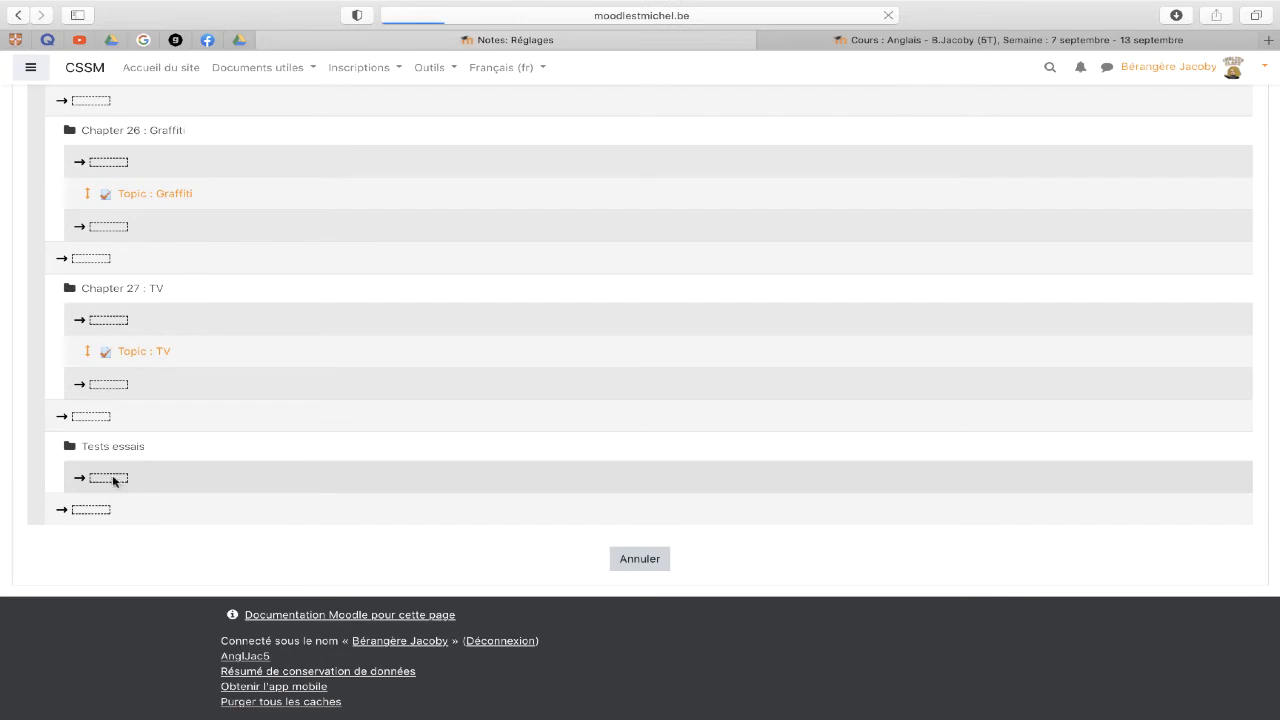
scroll(113, 481, "down", 20)
scroll(113, 481, "up", 1)
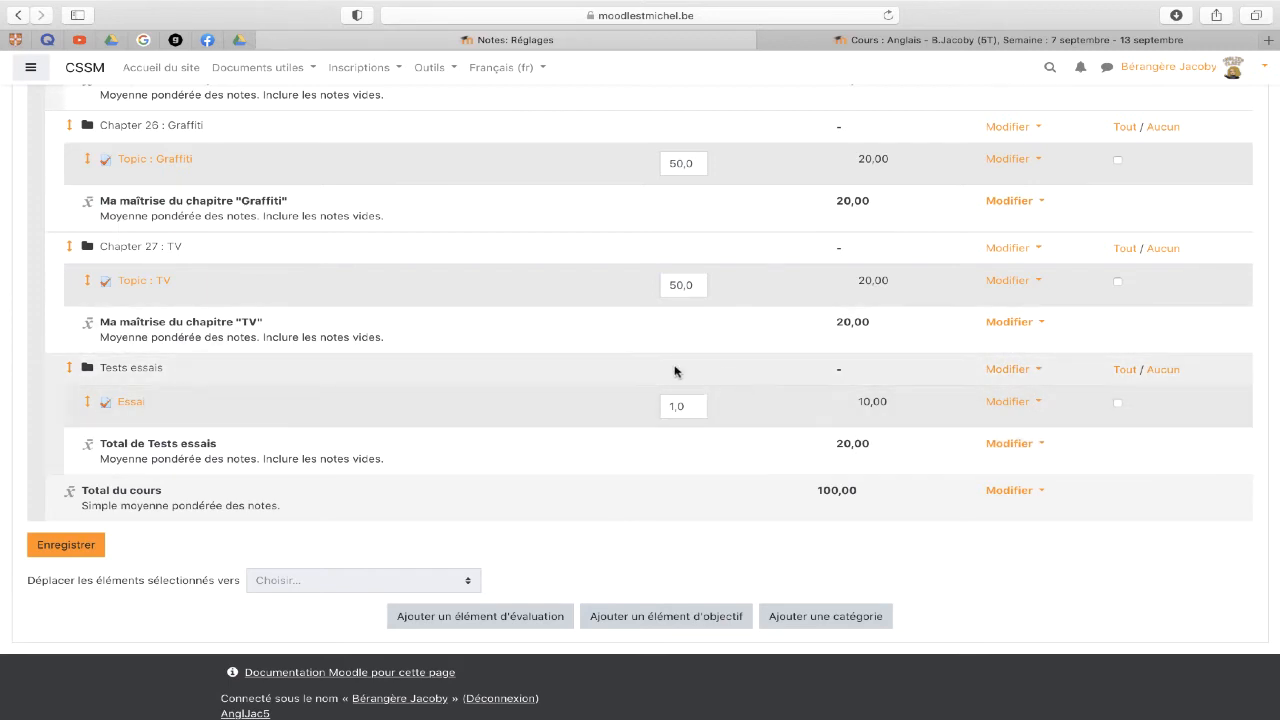
- View the Tests essais category settings, then return to the gradebook setup
left_click(1012, 369)
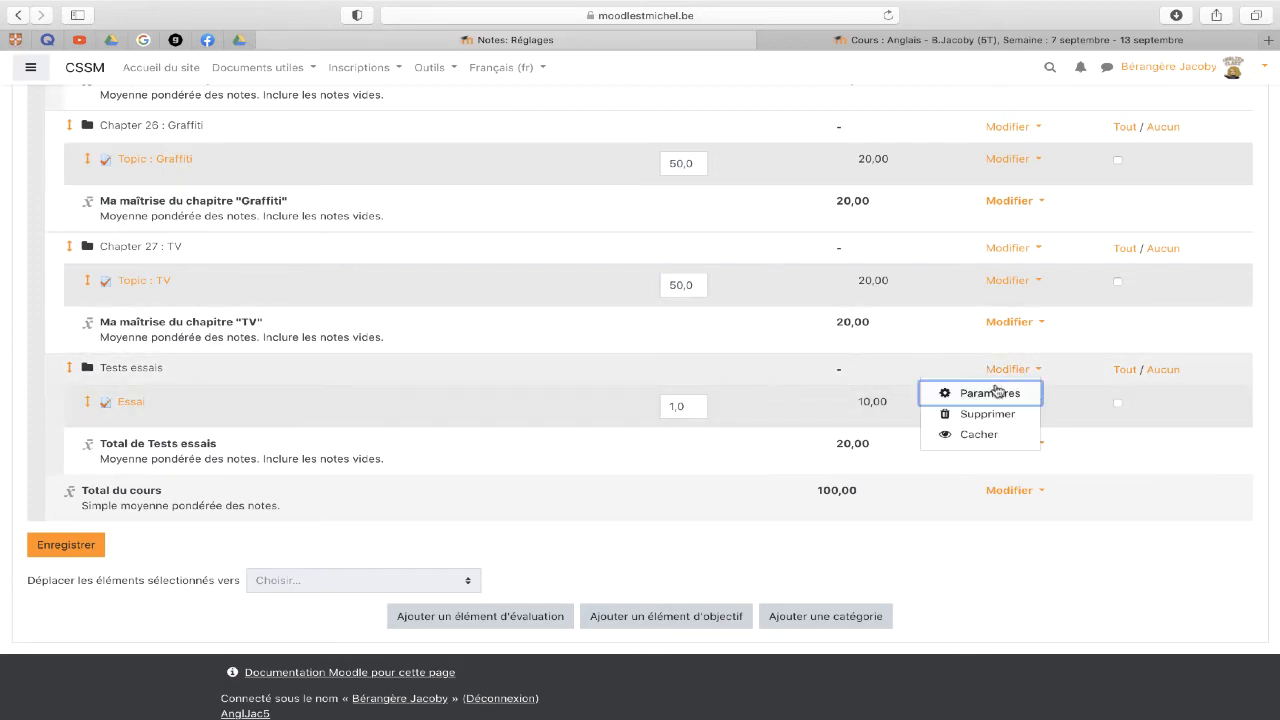
left_click(993, 391)
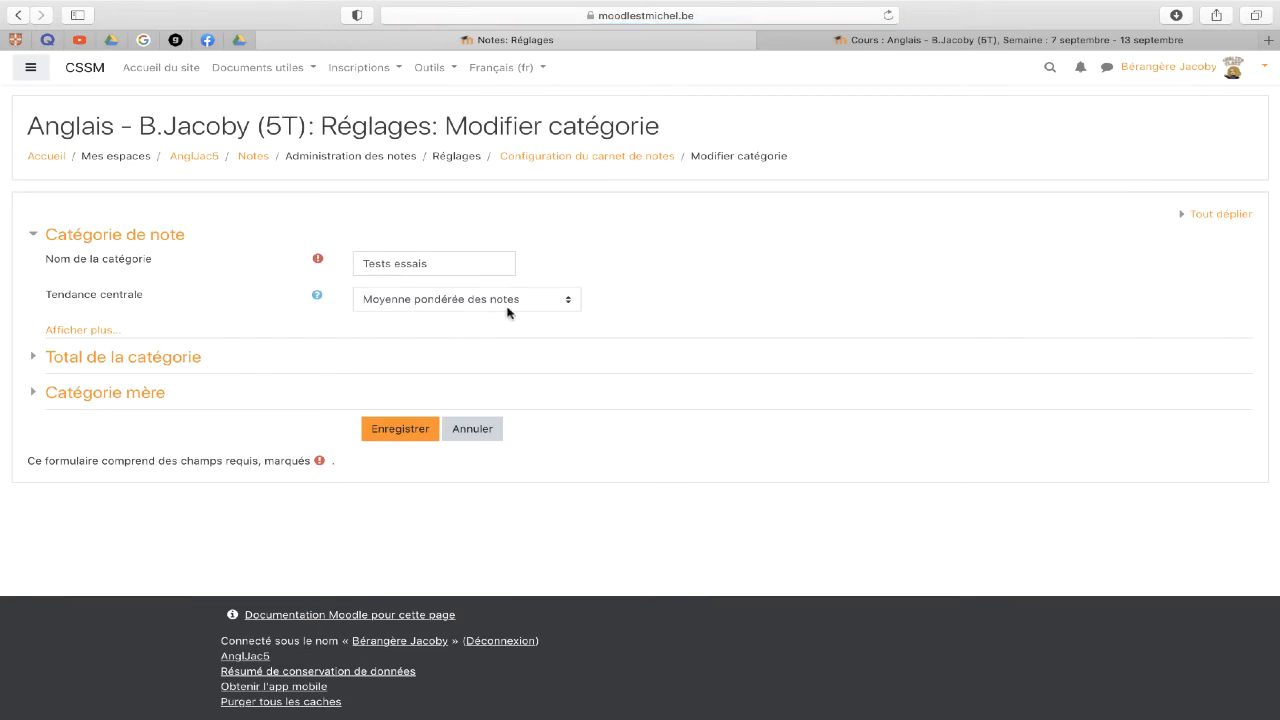
left_click(18, 15)
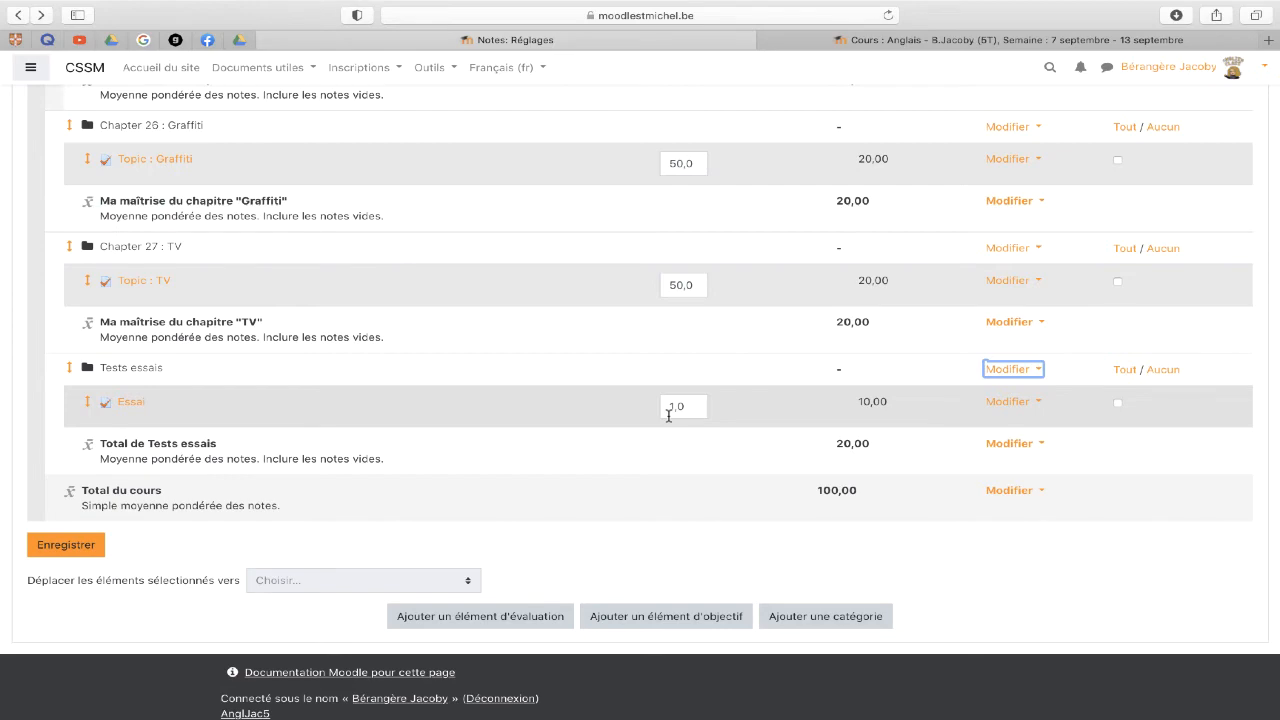
scroll(668, 415, "up", 20)
scroll(668, 415, "down", 4)
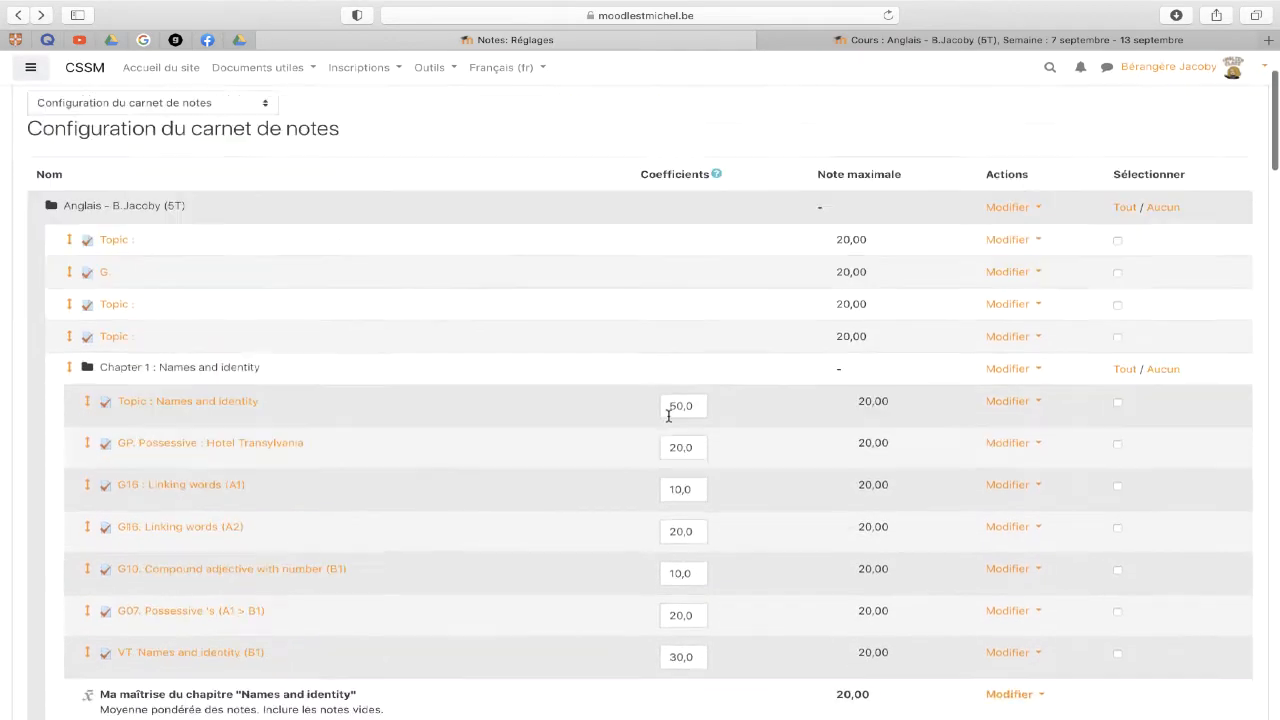
scroll(668, 415, "down", 1)
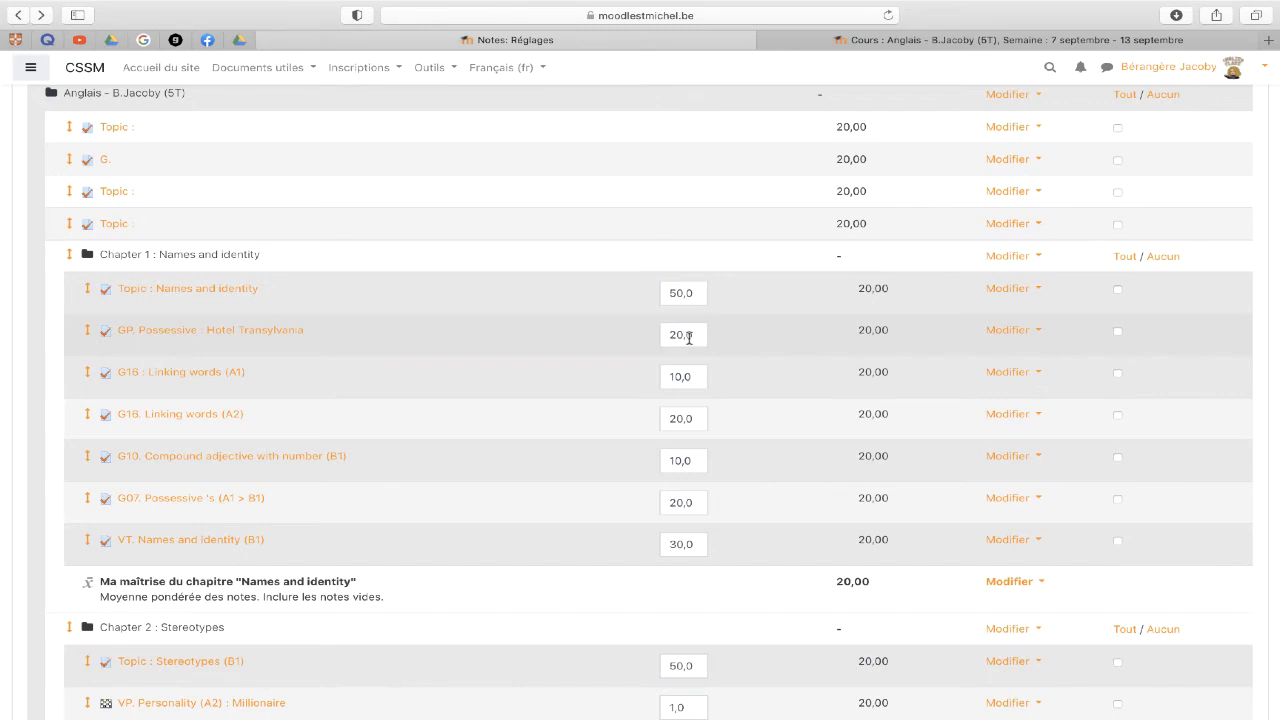
scroll(689, 338, "up", 5)
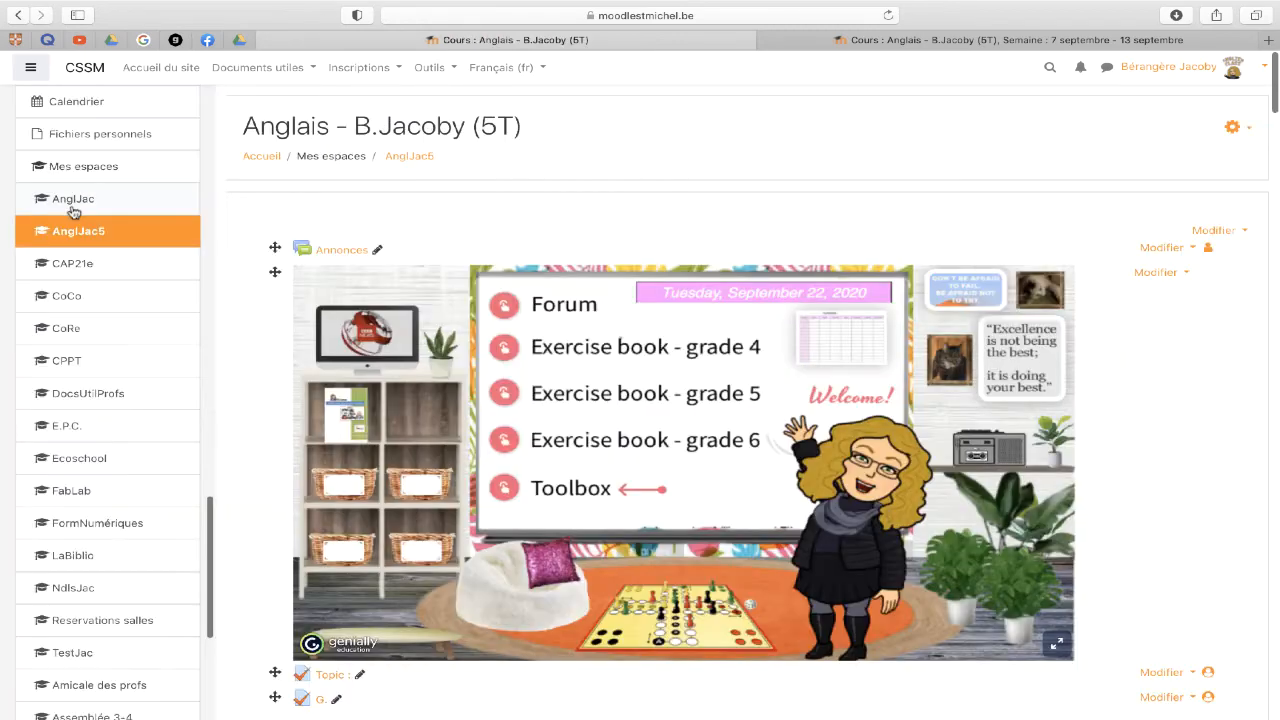
left_click(71, 206)
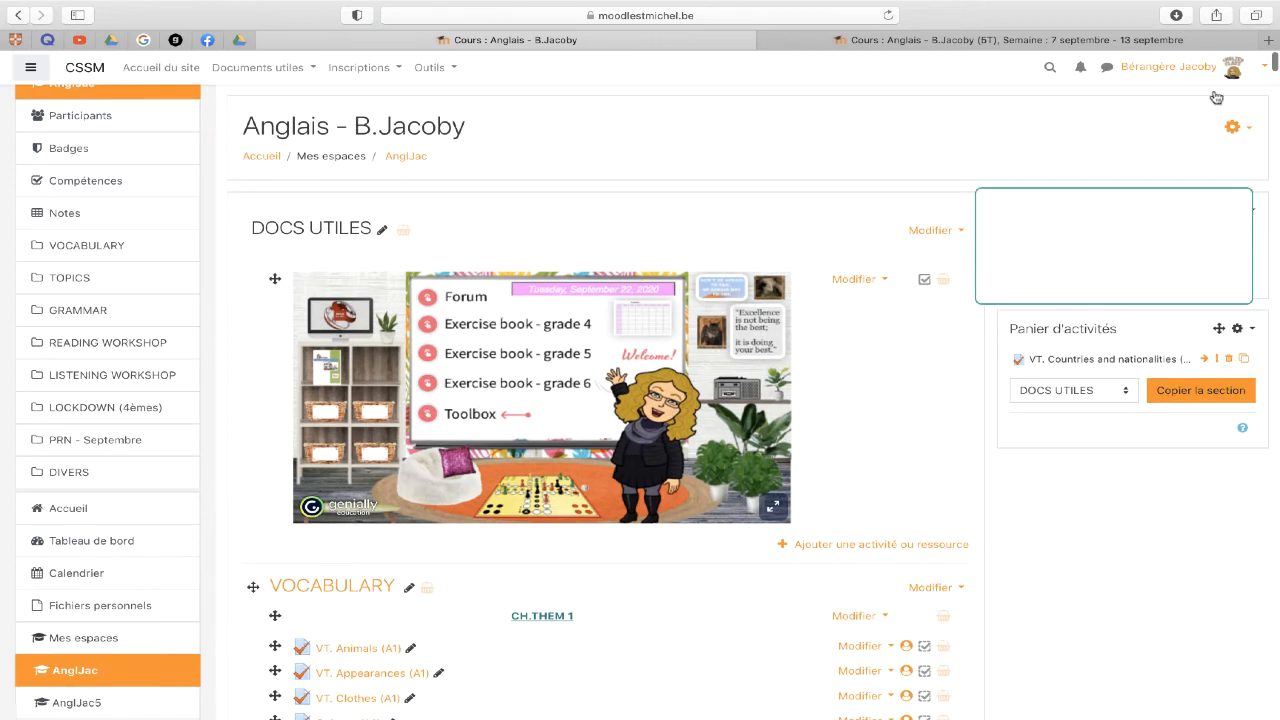
- Open the course grader report and look across its grade columns
left_click(1264, 71)
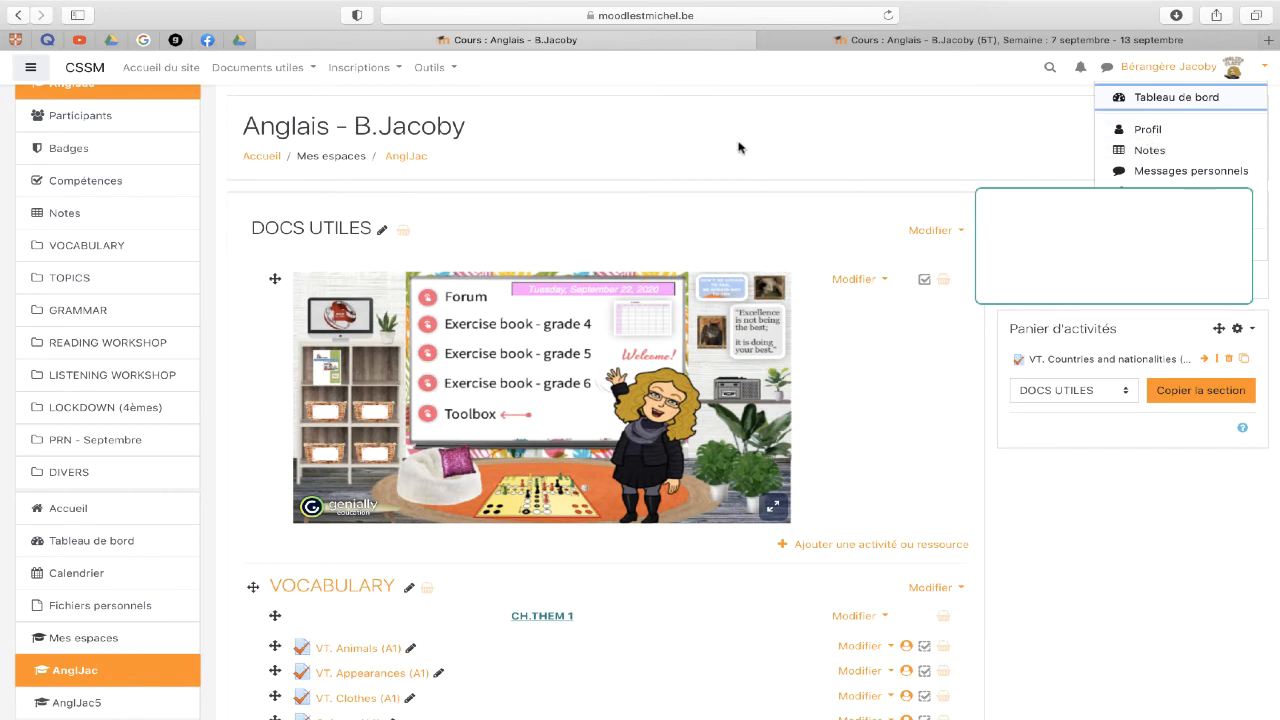
key("Escape")
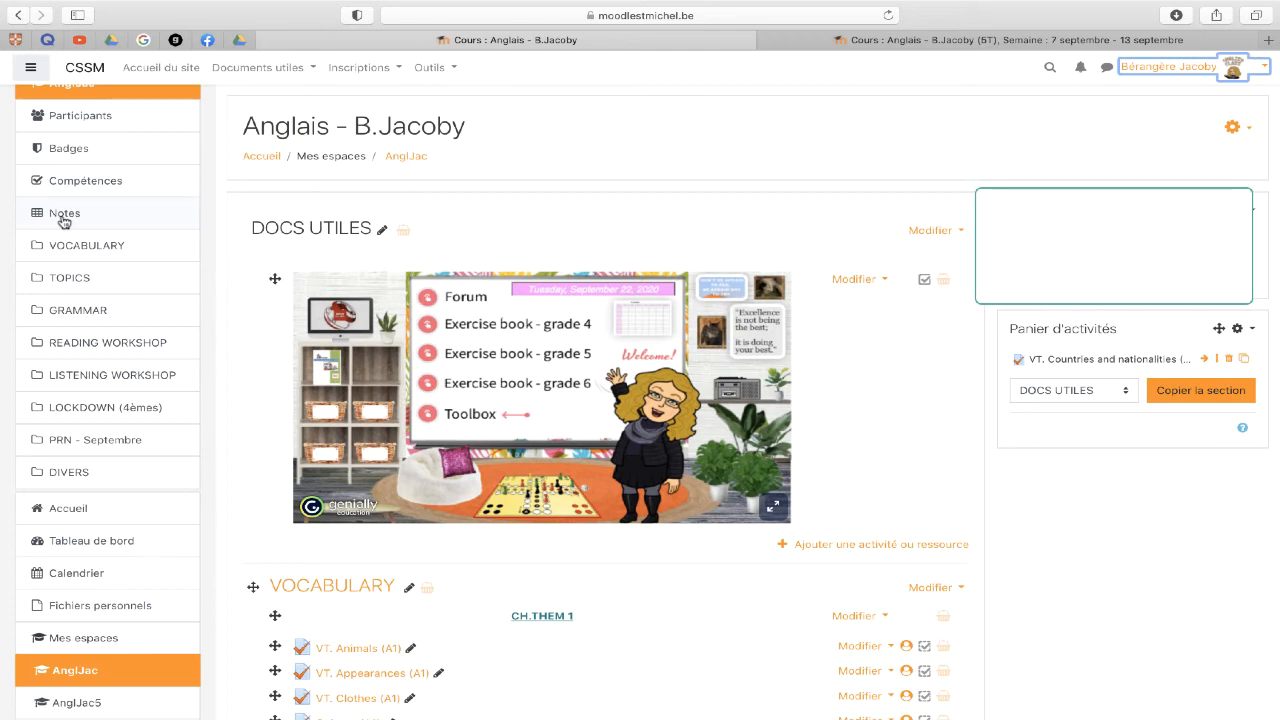
left_click(63, 217)
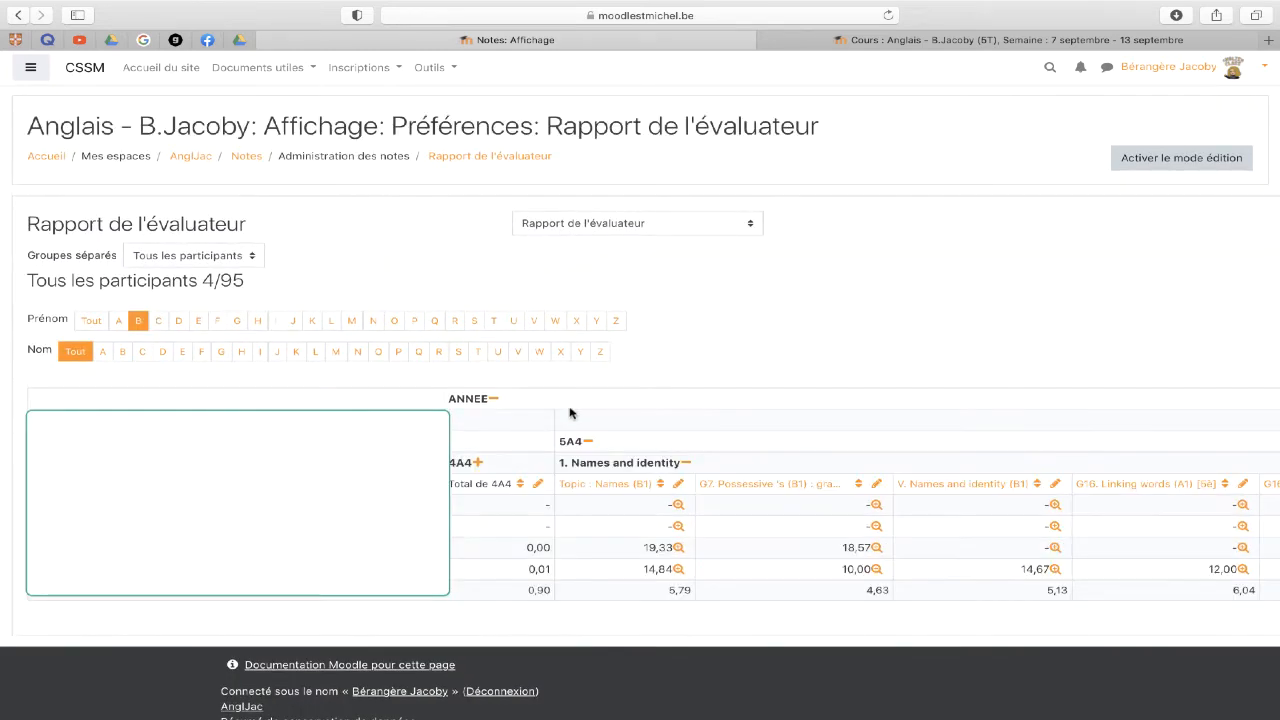
scroll(615, 466, "down", 1)
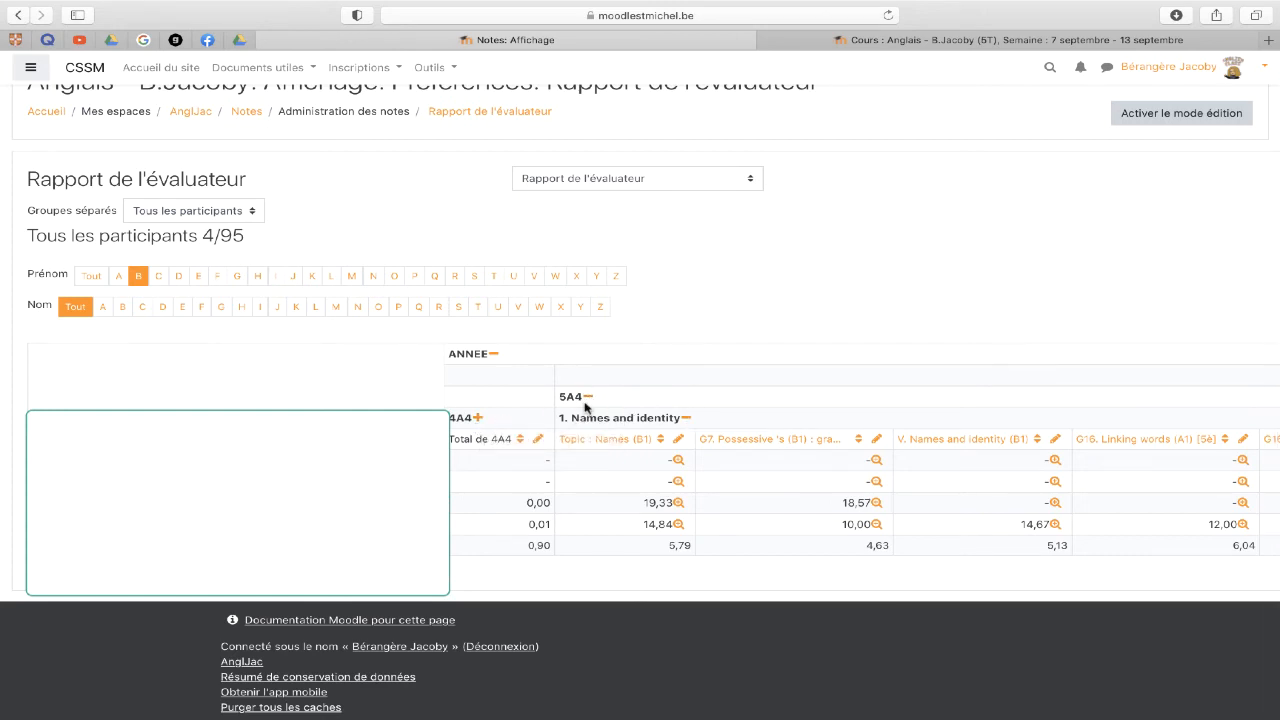
scroll(588, 410, "down", 1)
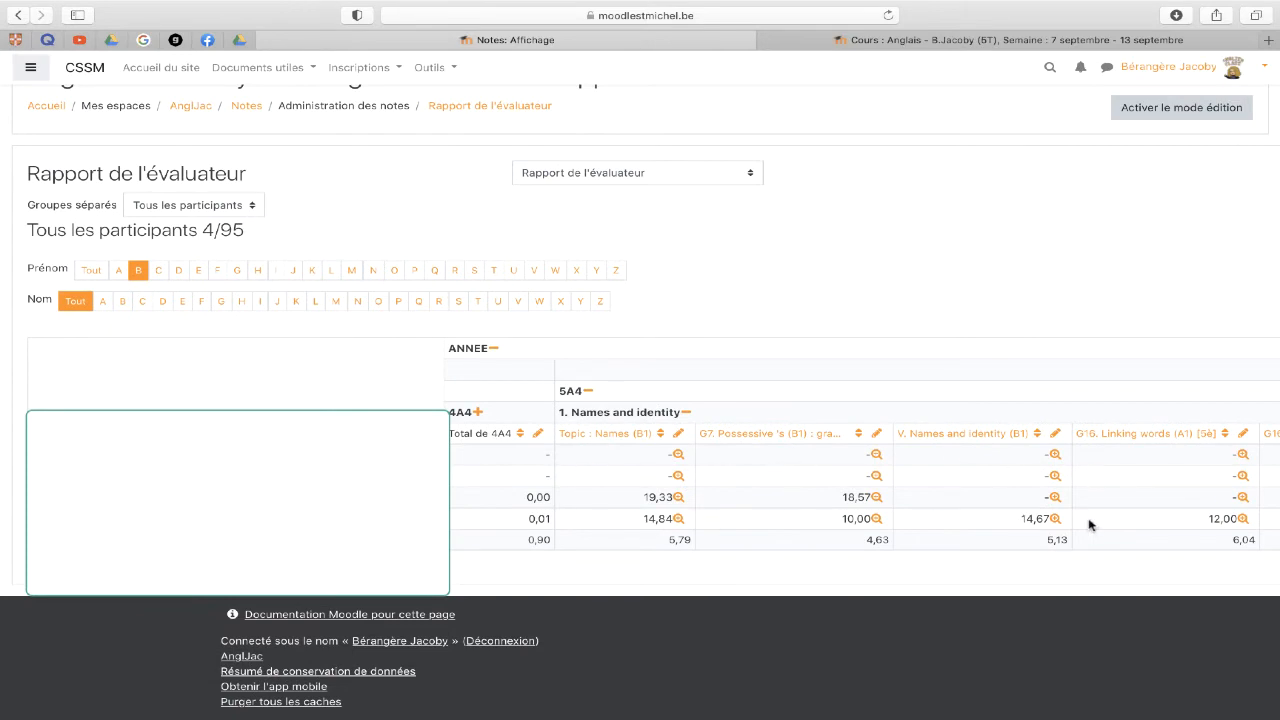
scroll(1173, 521, "right", 6)
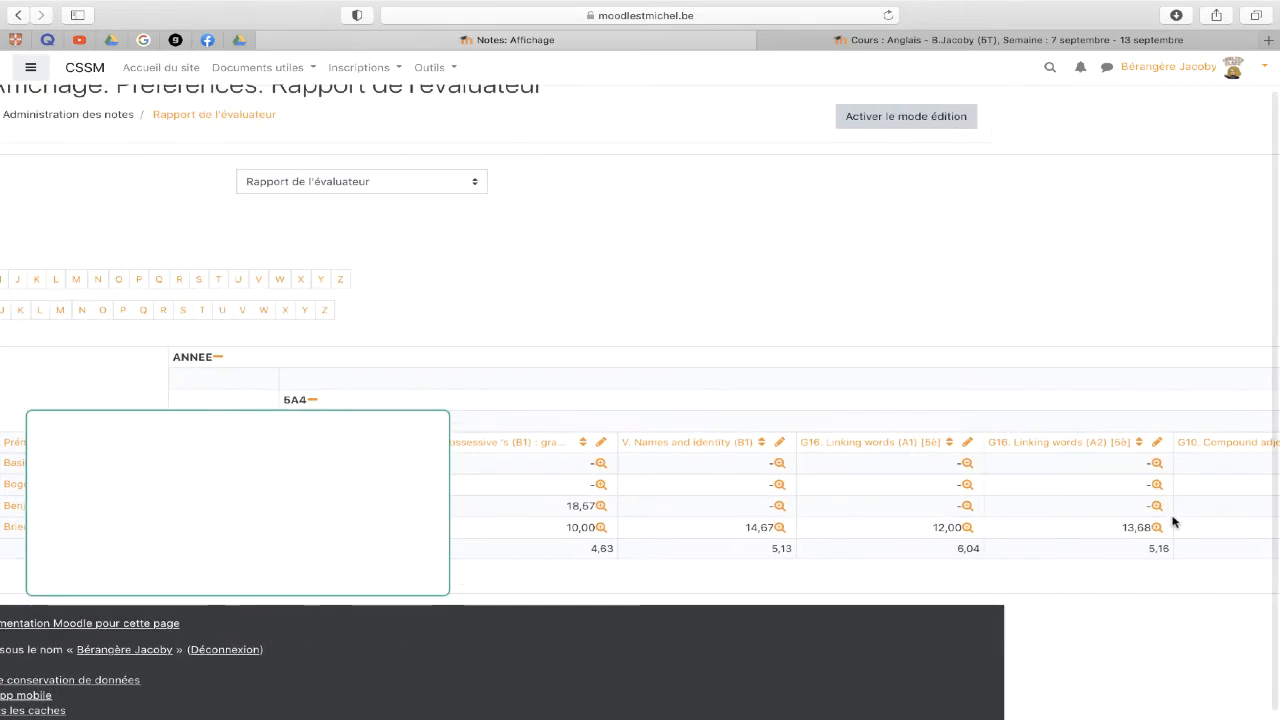
scroll(1173, 521, "right", 10)
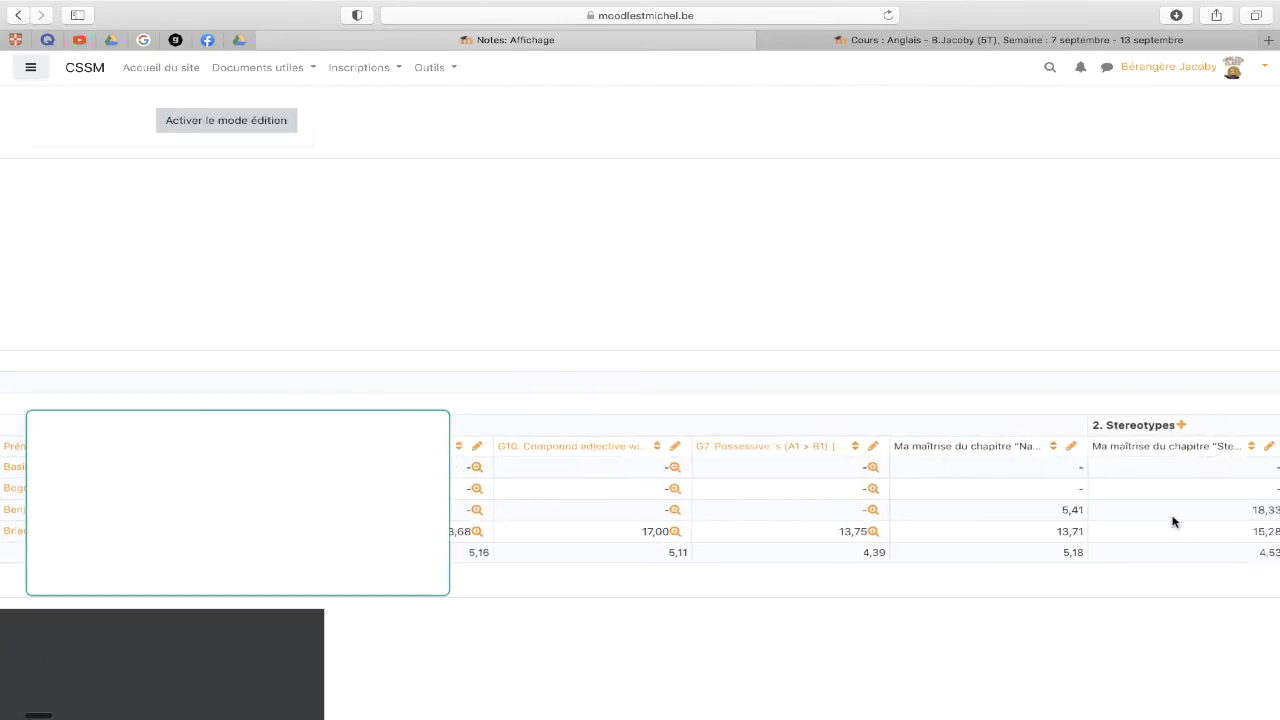
scroll(1173, 521, "left", 15)
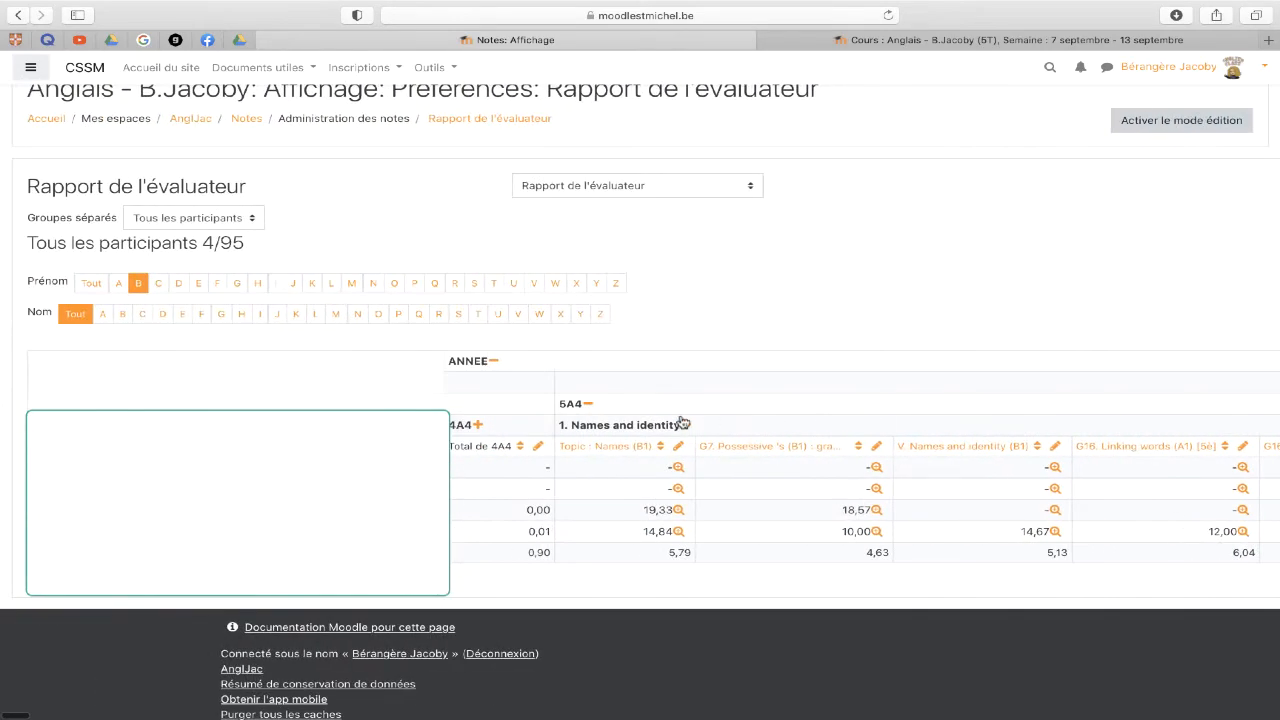
- Collapse Names and identity to its total and widen the Names chapter column
left_click(688, 427)
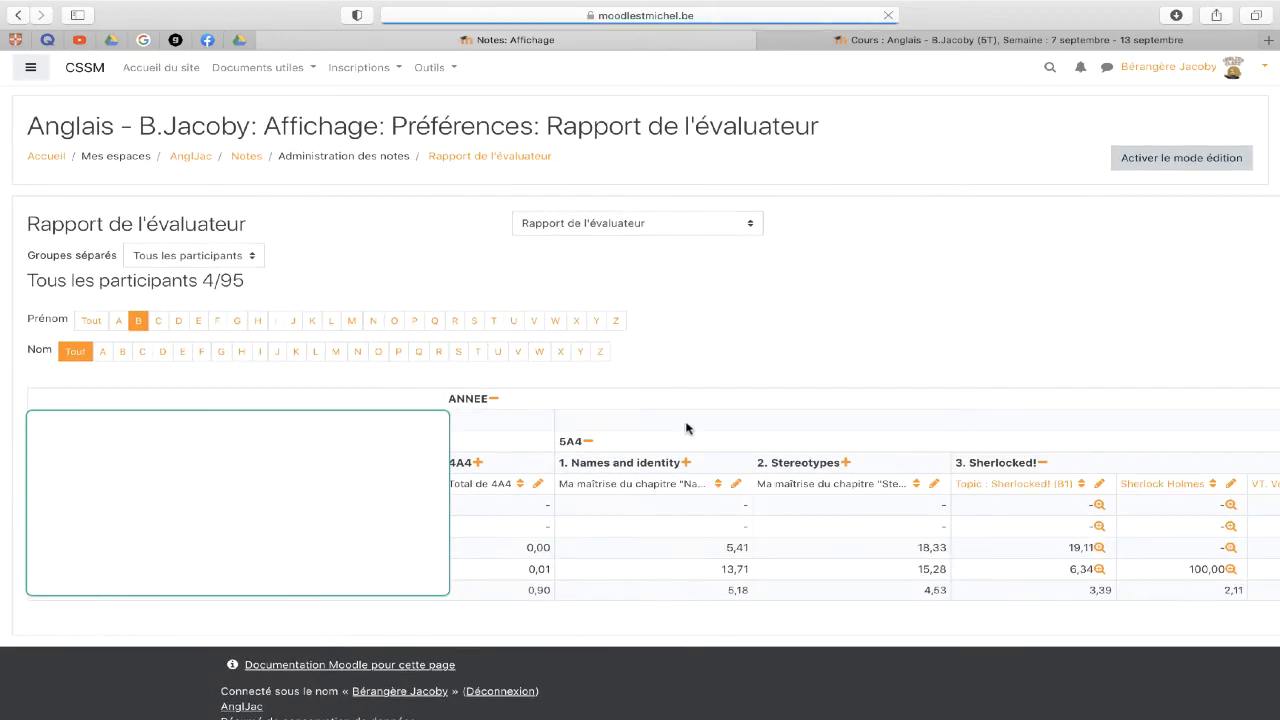
scroll(728, 480, "down", 1)
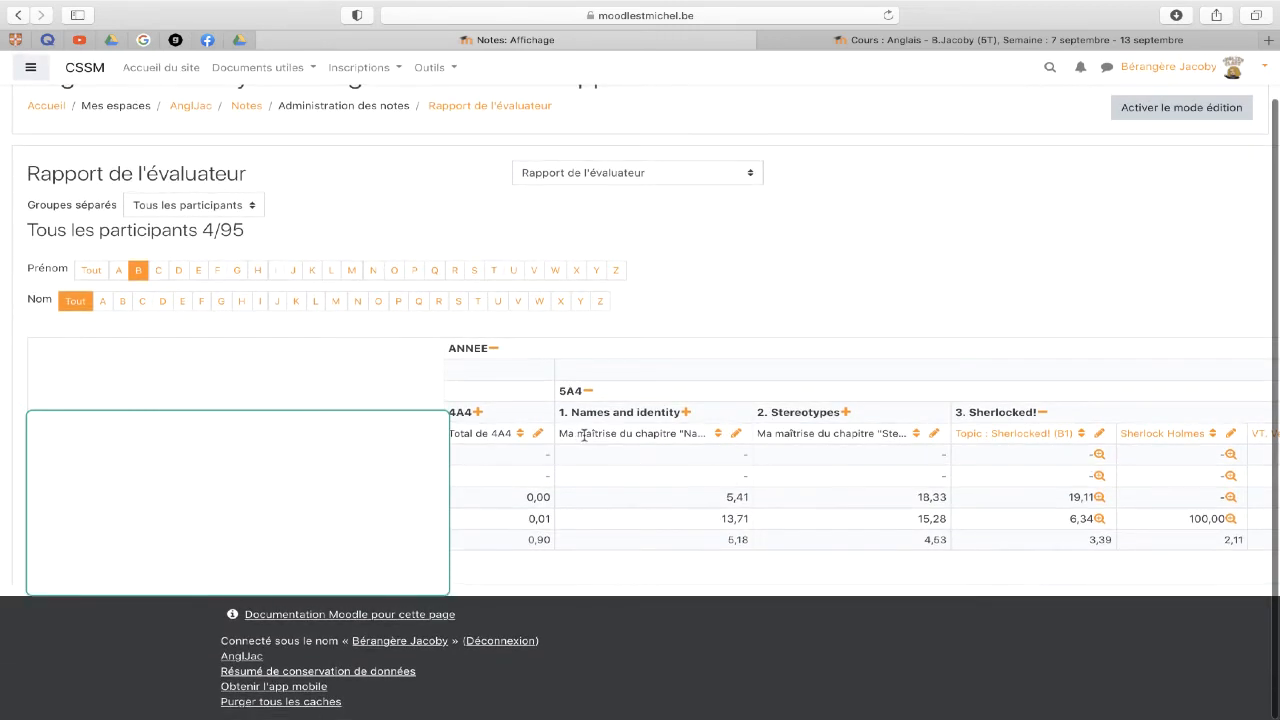
left_click_drag(559, 433, 708, 432)
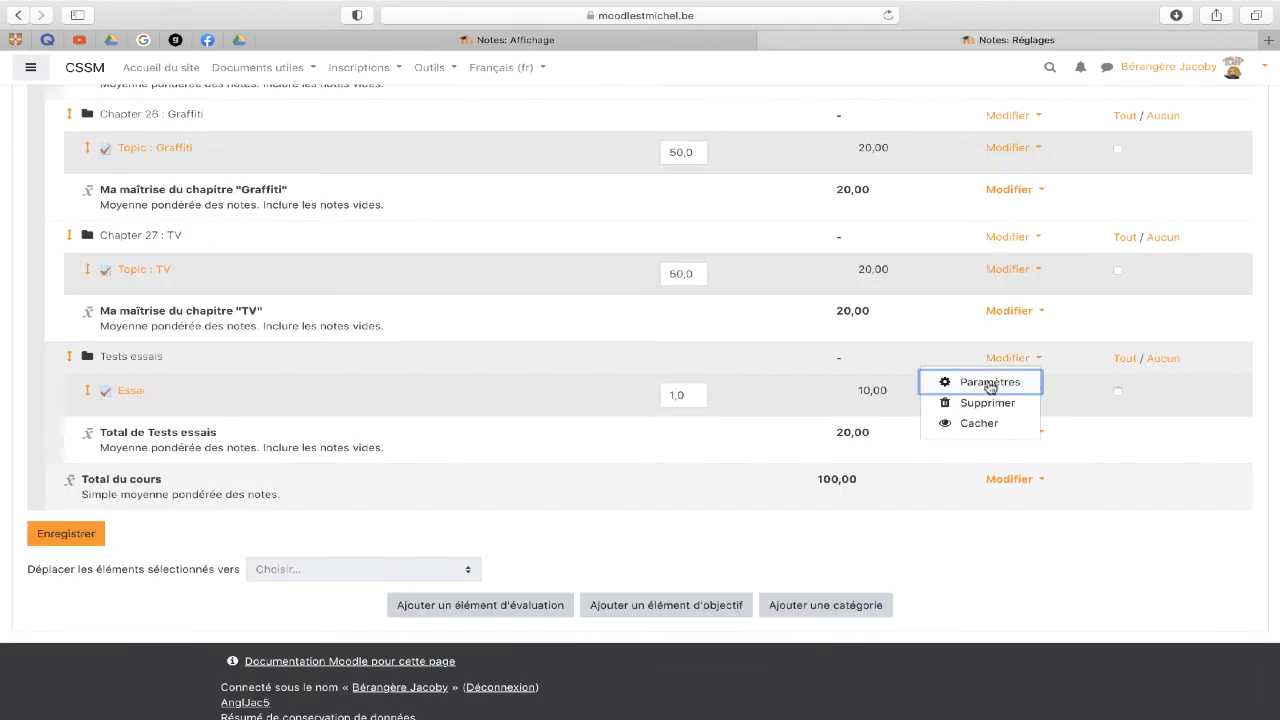
- Open the Tests essais settings and expand all its category total options
left_click(988, 386)
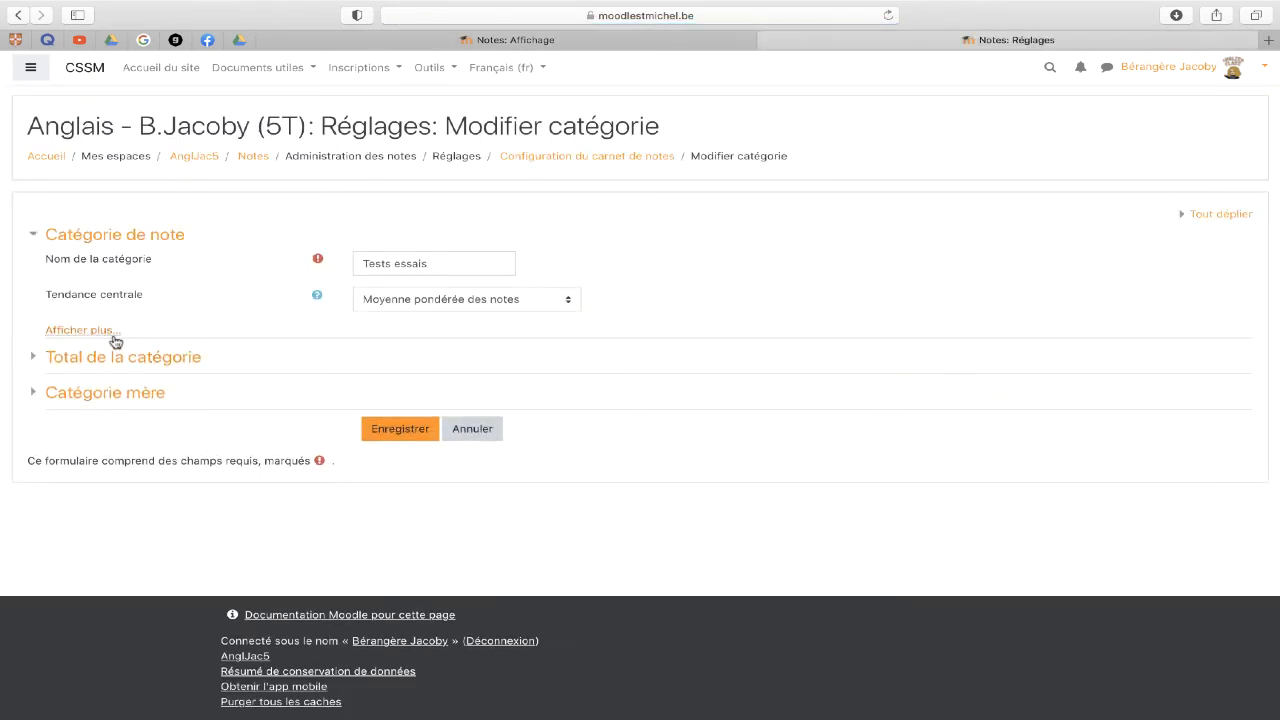
left_click(100, 360)
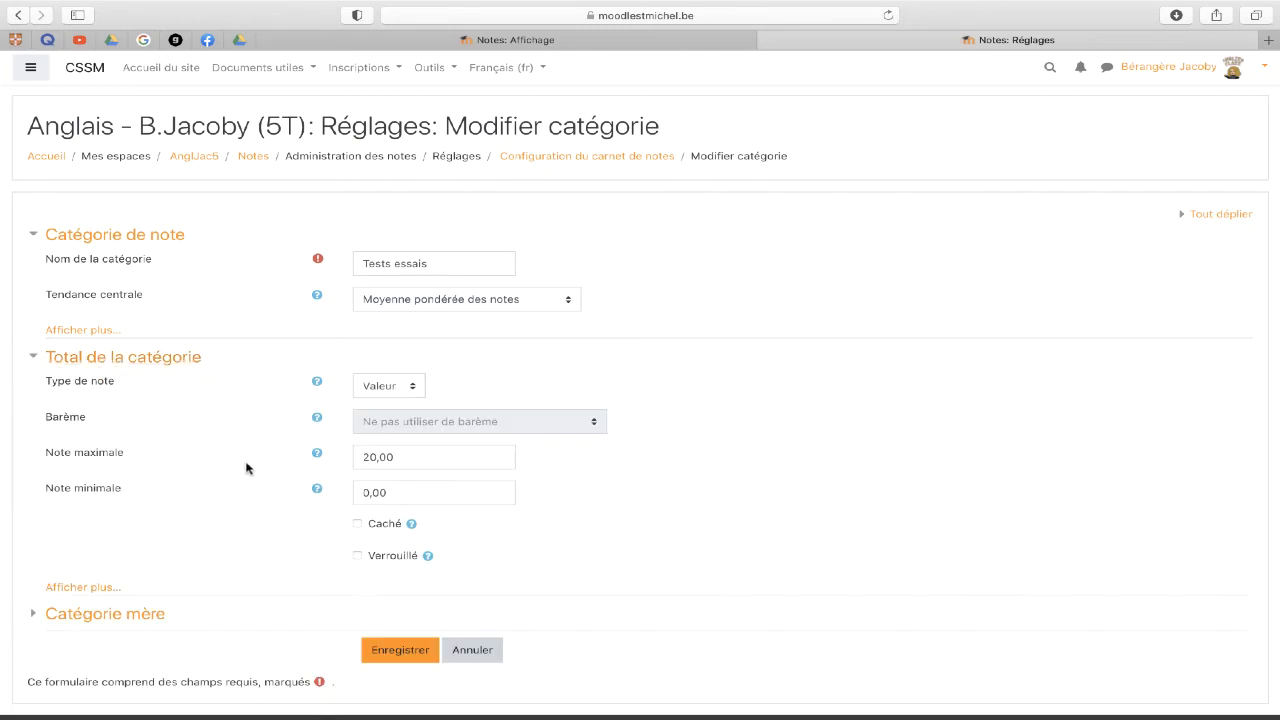
left_click(101, 597)
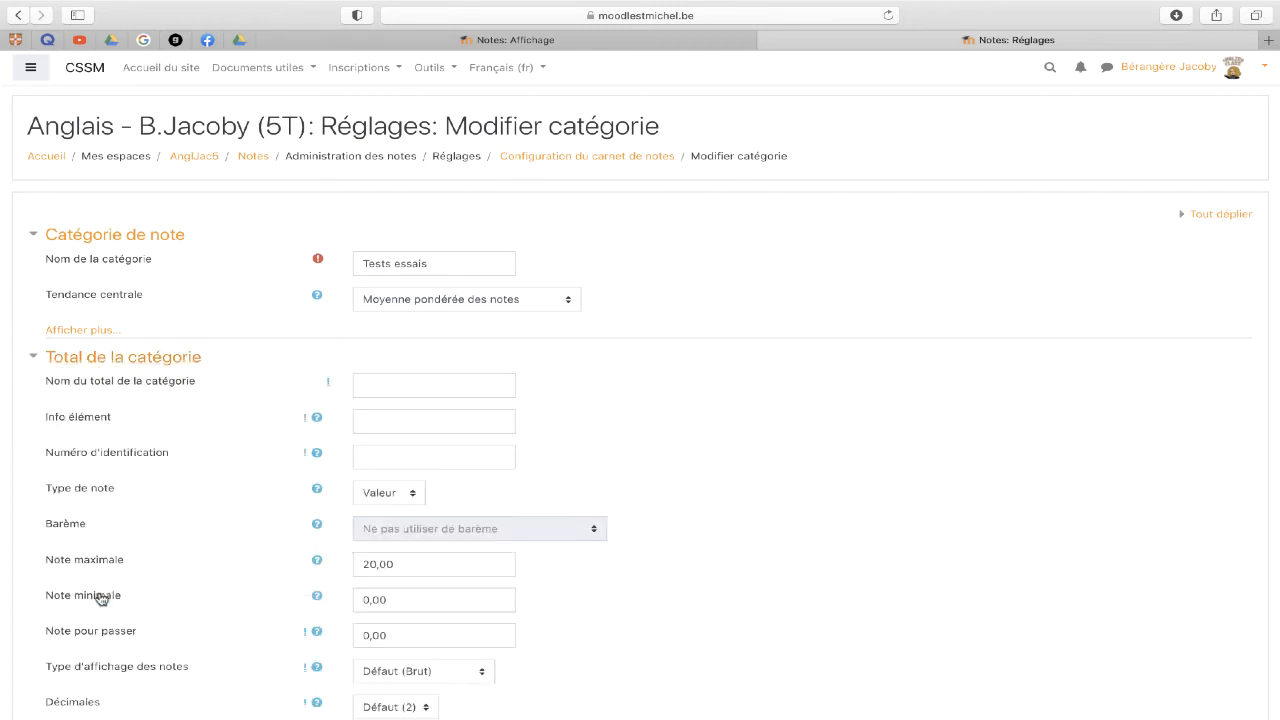
left_click(398, 384)
- Return to the grader report and switch to the participant report view
left_click(517, 40)
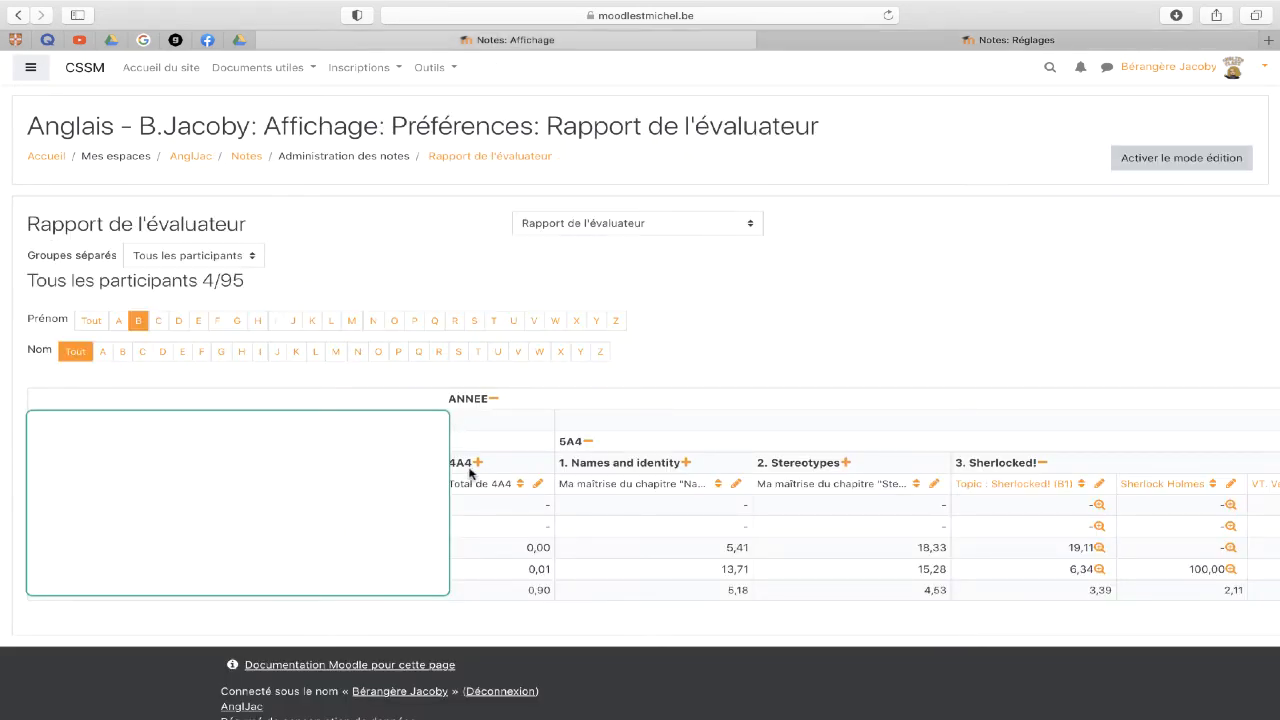
scroll(512, 514, "down", 2)
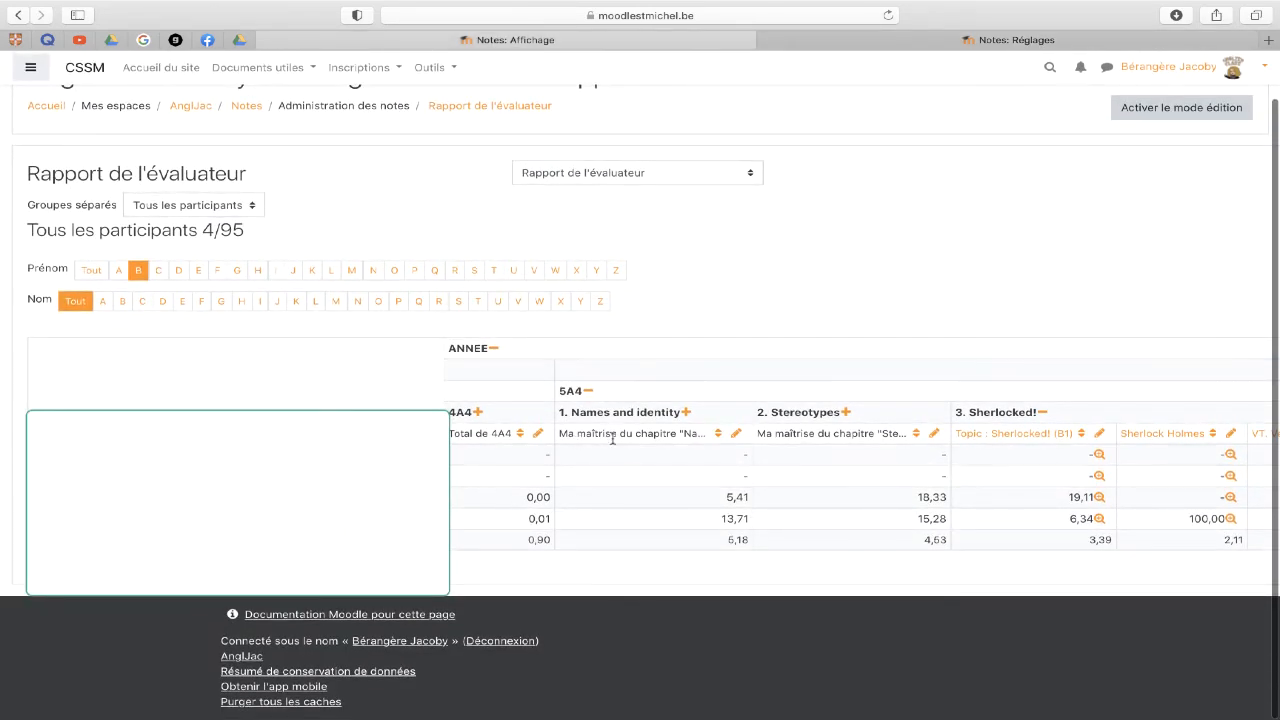
left_click(995, 40)
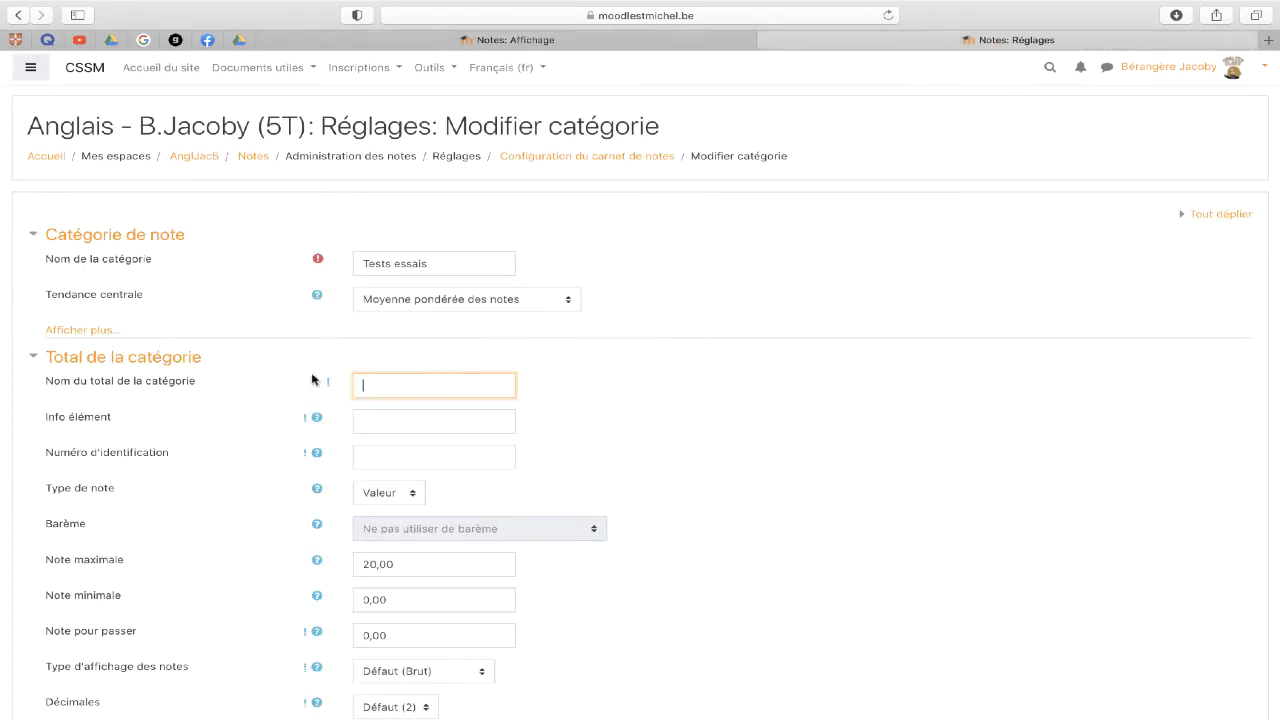
left_click(603, 41)
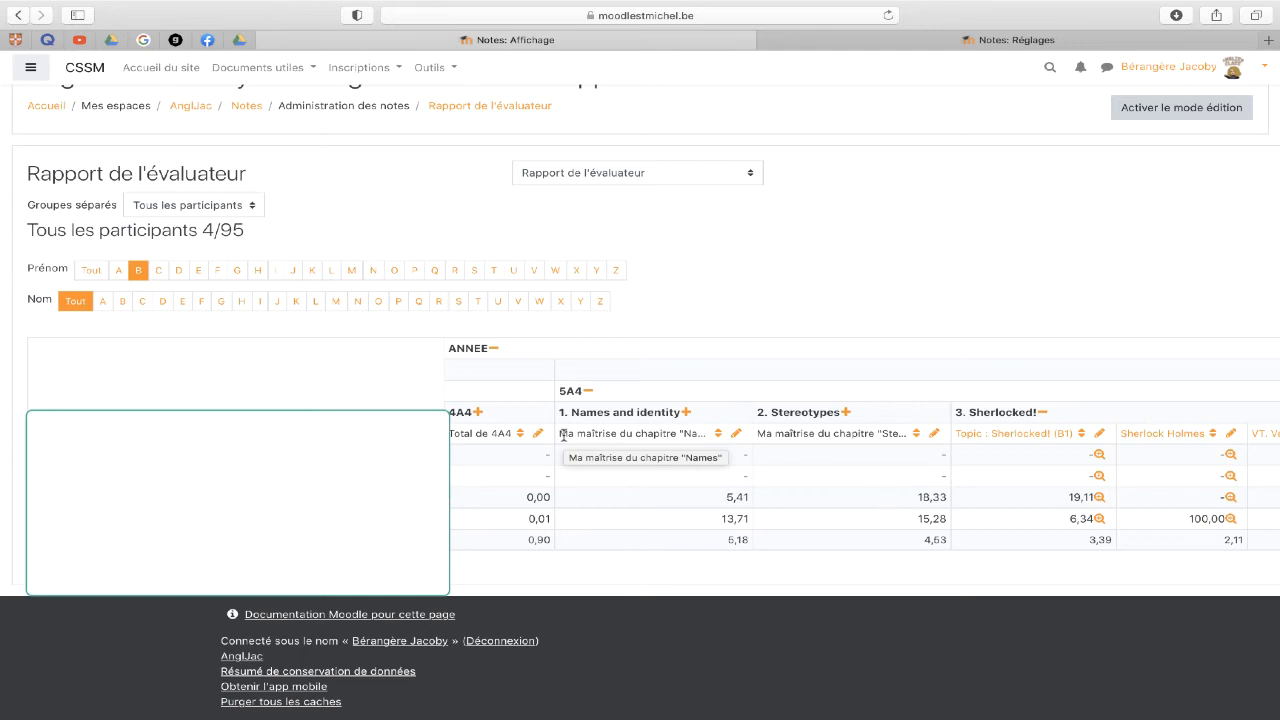
scroll(620, 320, "up", 1)
left_click(660, 221)
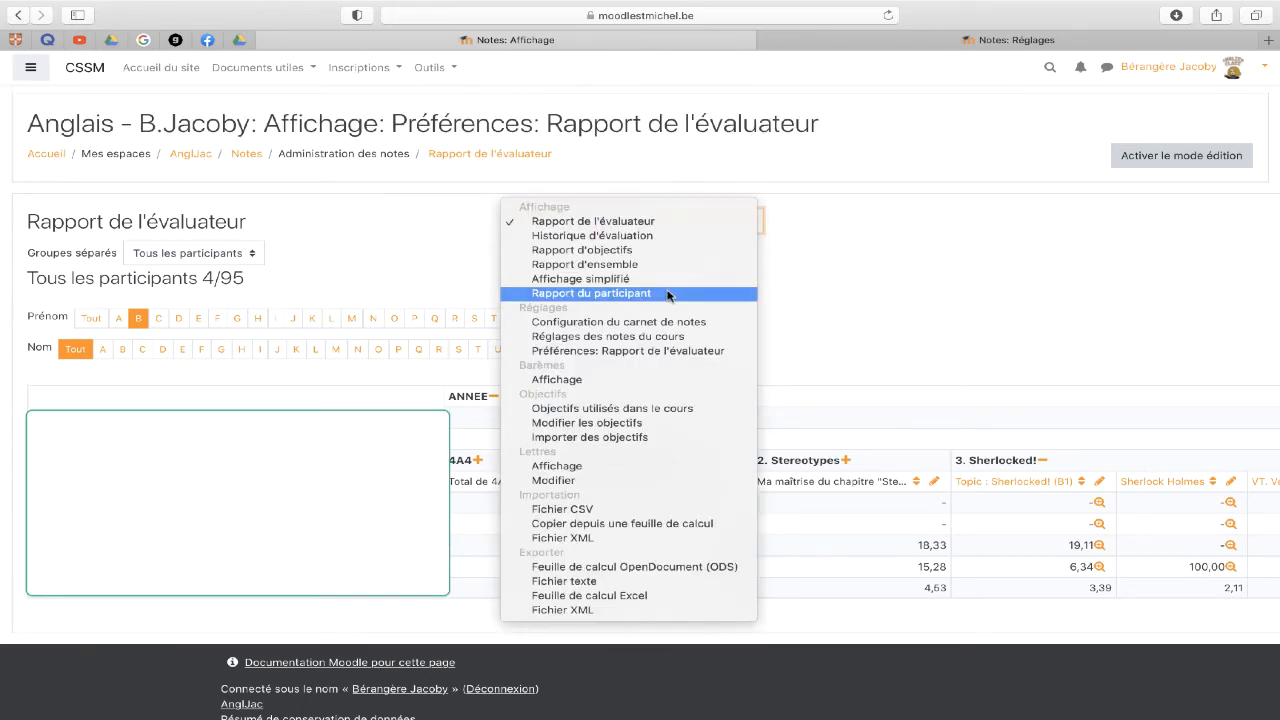
left_click(667, 293)
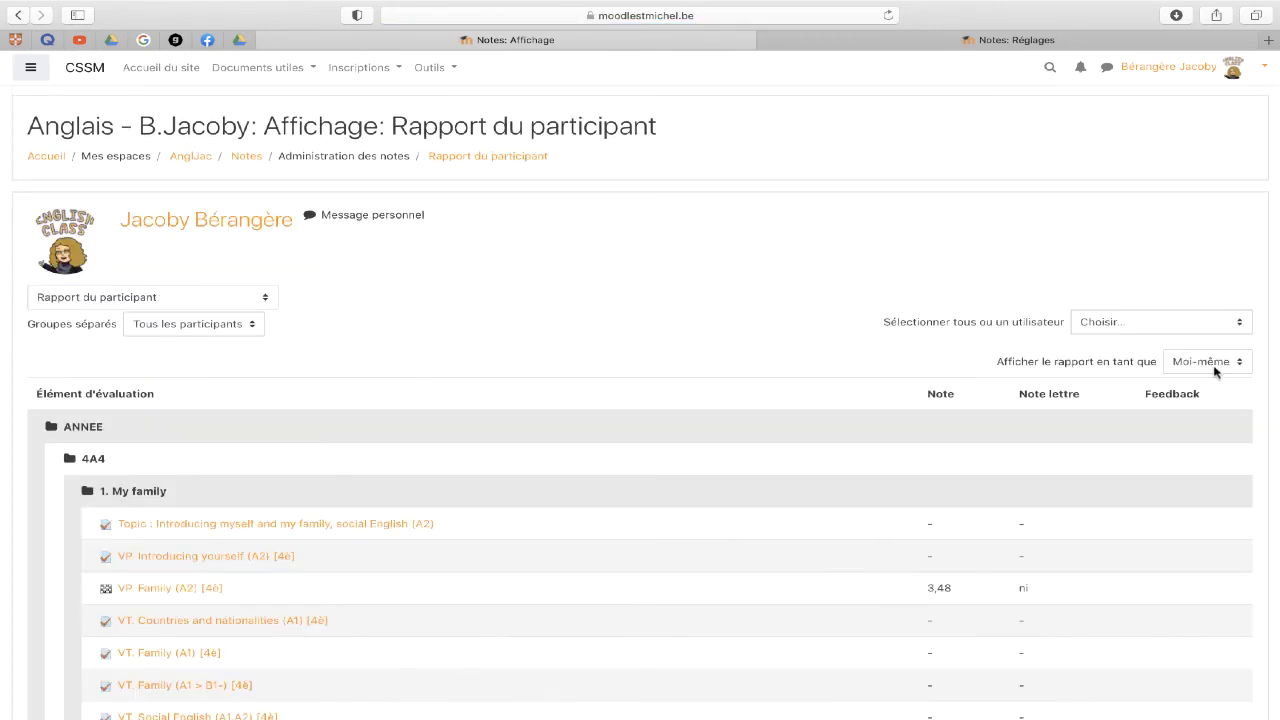
- Show one student's participant report and scroll through each assessment's grade and letter grade
left_click(1190, 322)
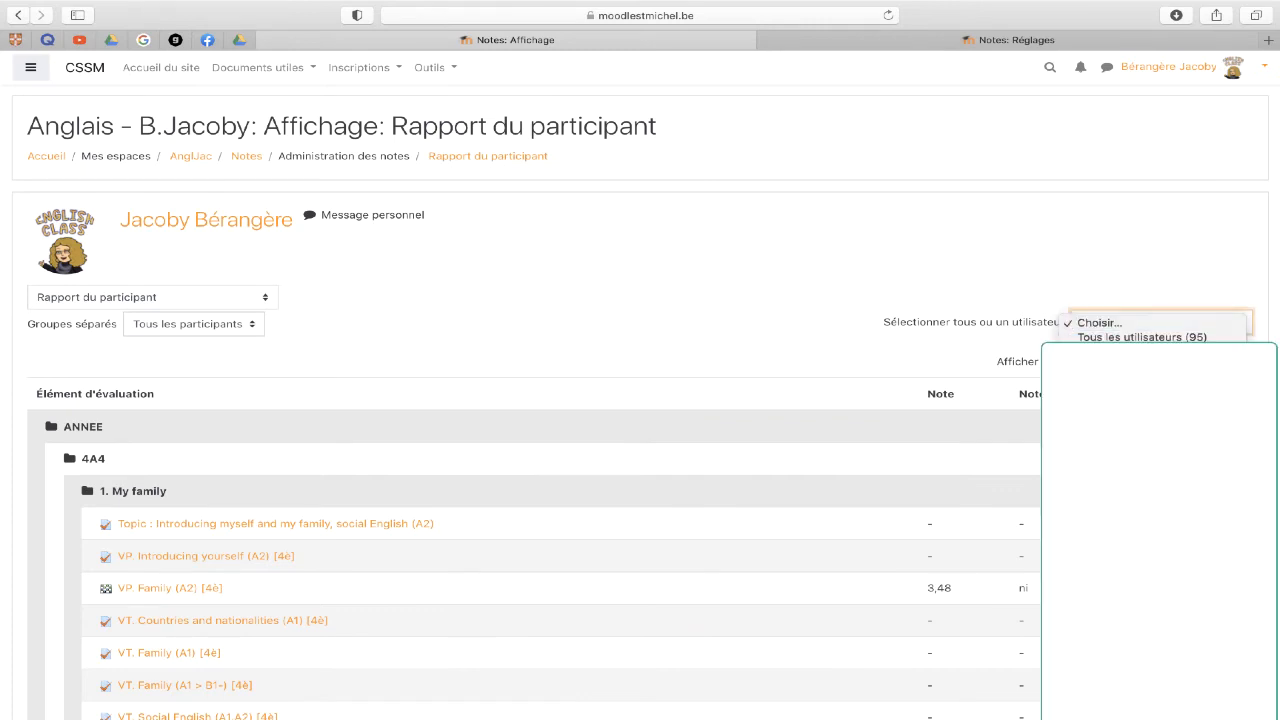
left_click(1130, 385)
scroll(921, 459, "down", 3)
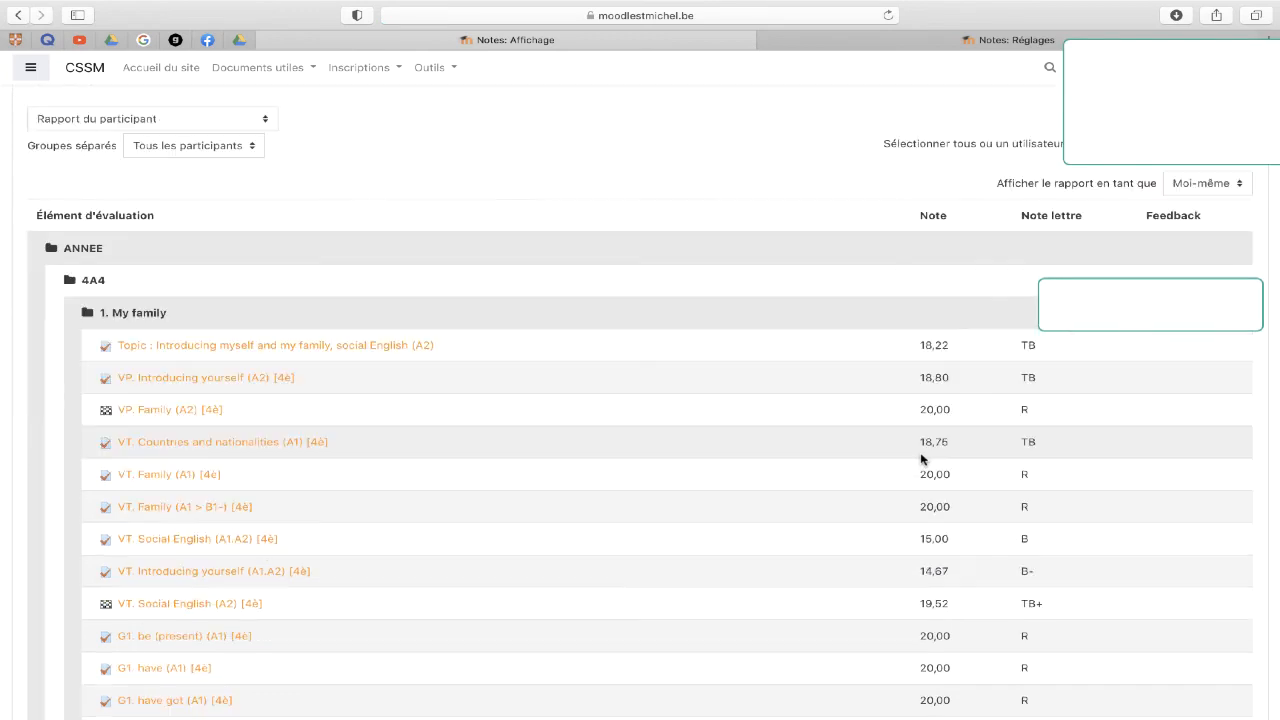
scroll(921, 459, "down", 2)
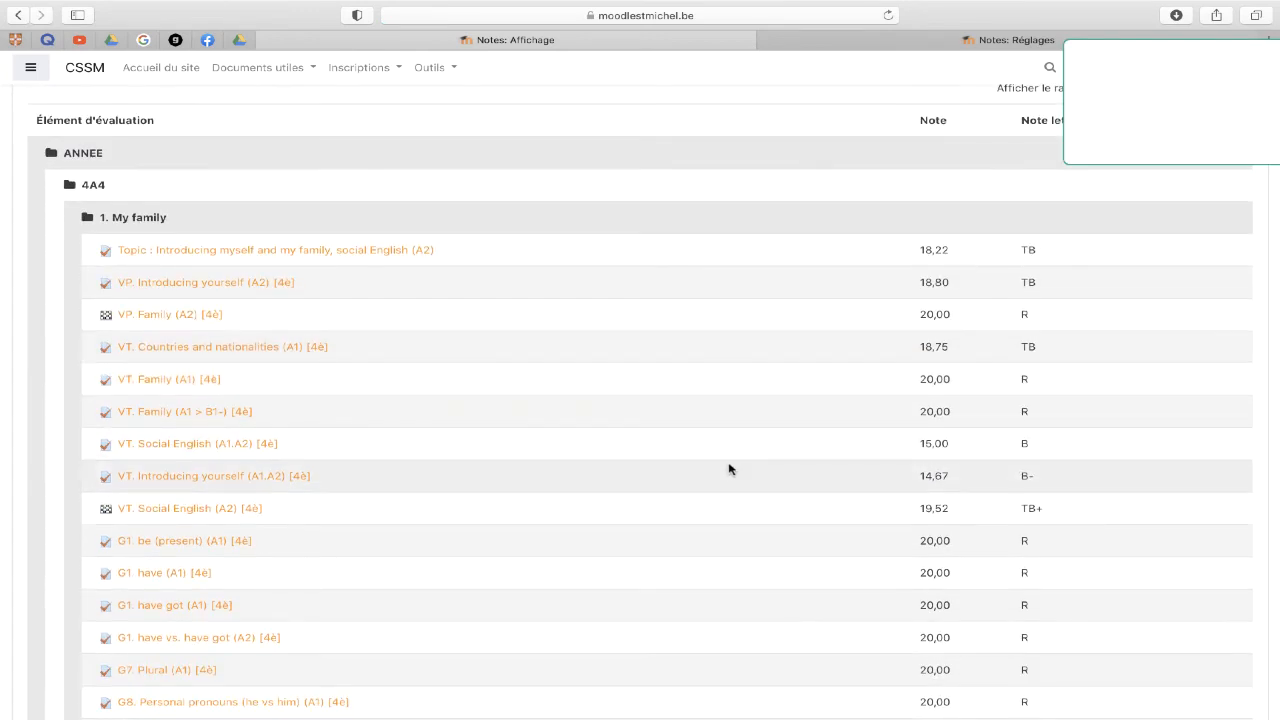
scroll(728, 469, "down", 2)
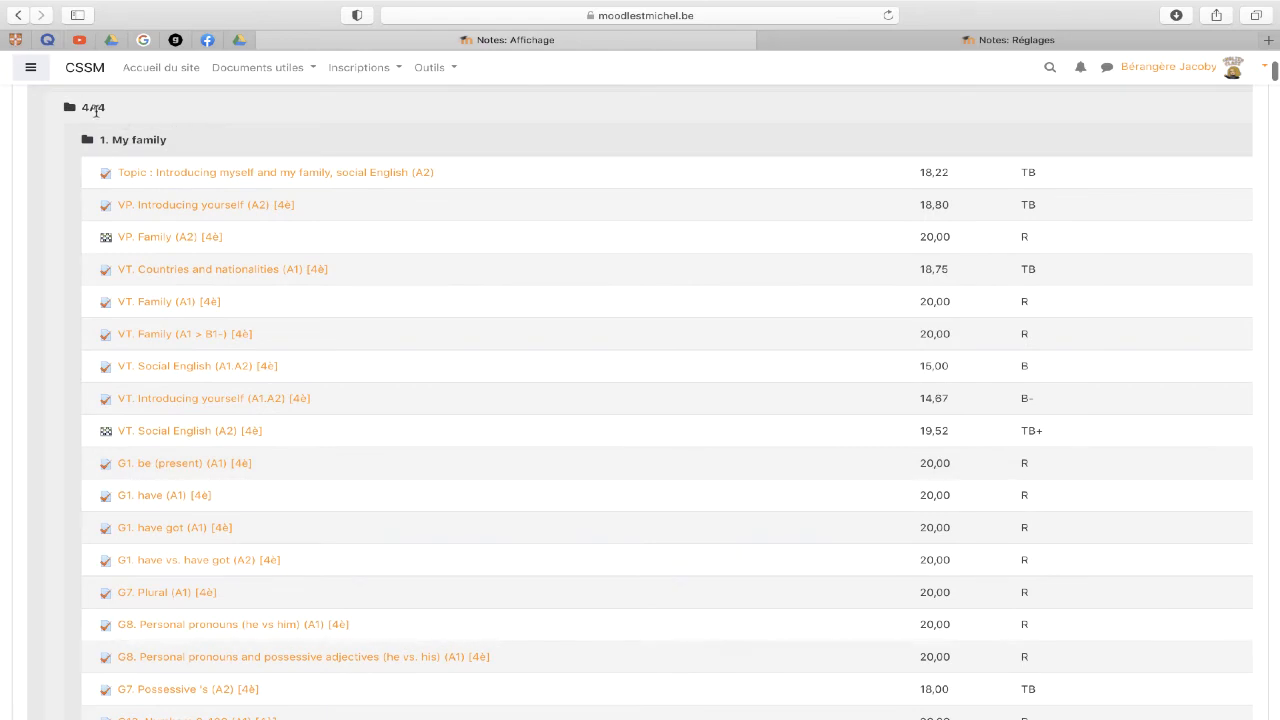
scroll(269, 609, "down", 2)
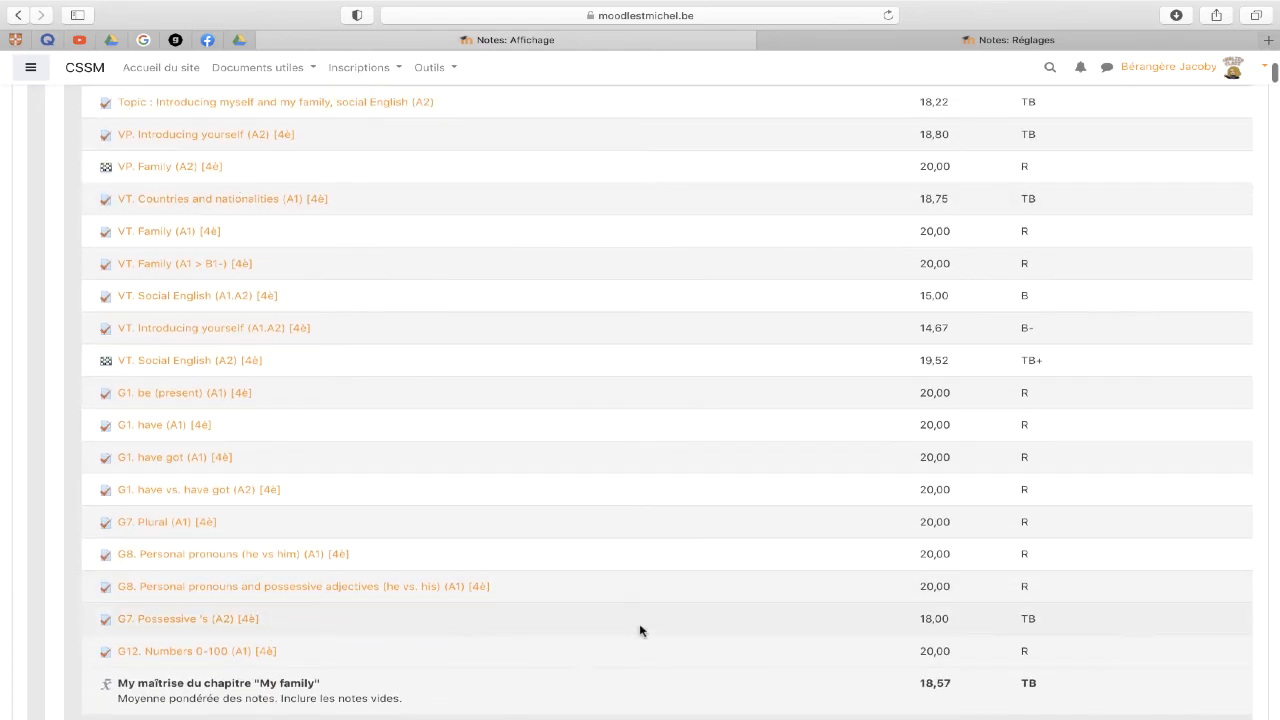
scroll(891, 223, "up", 2)
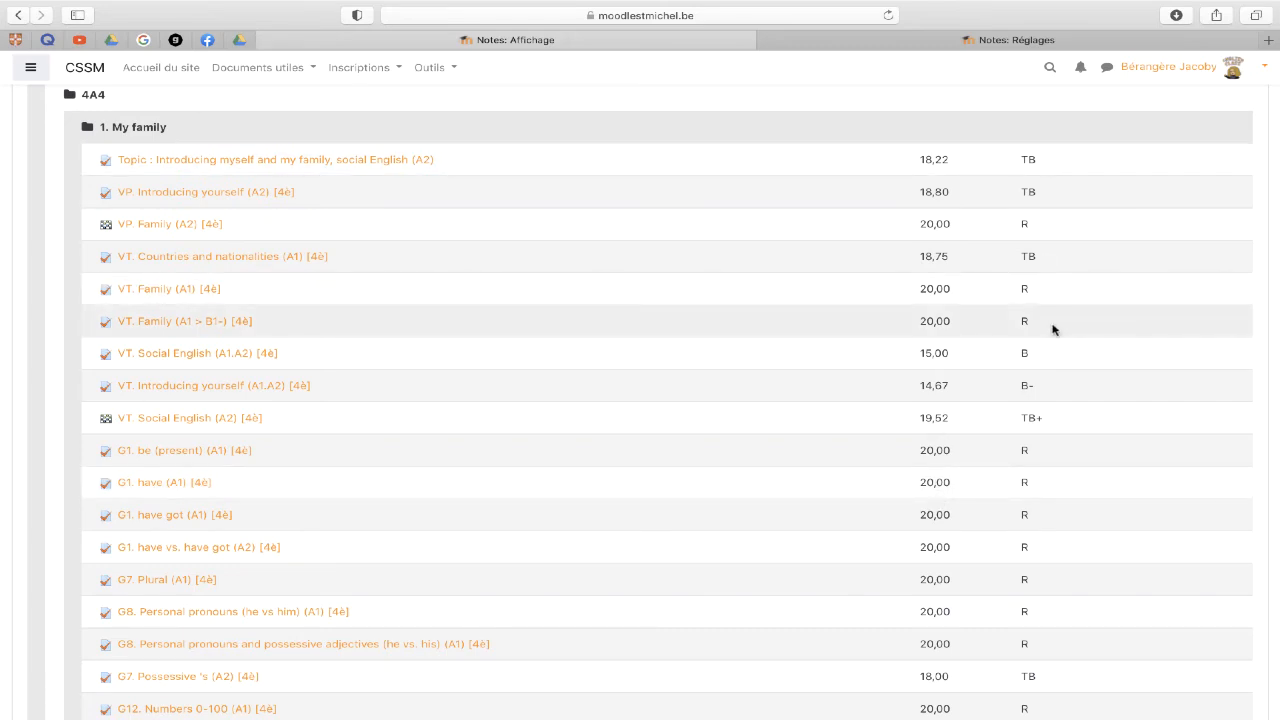
scroll(1052, 329, "down", 3)
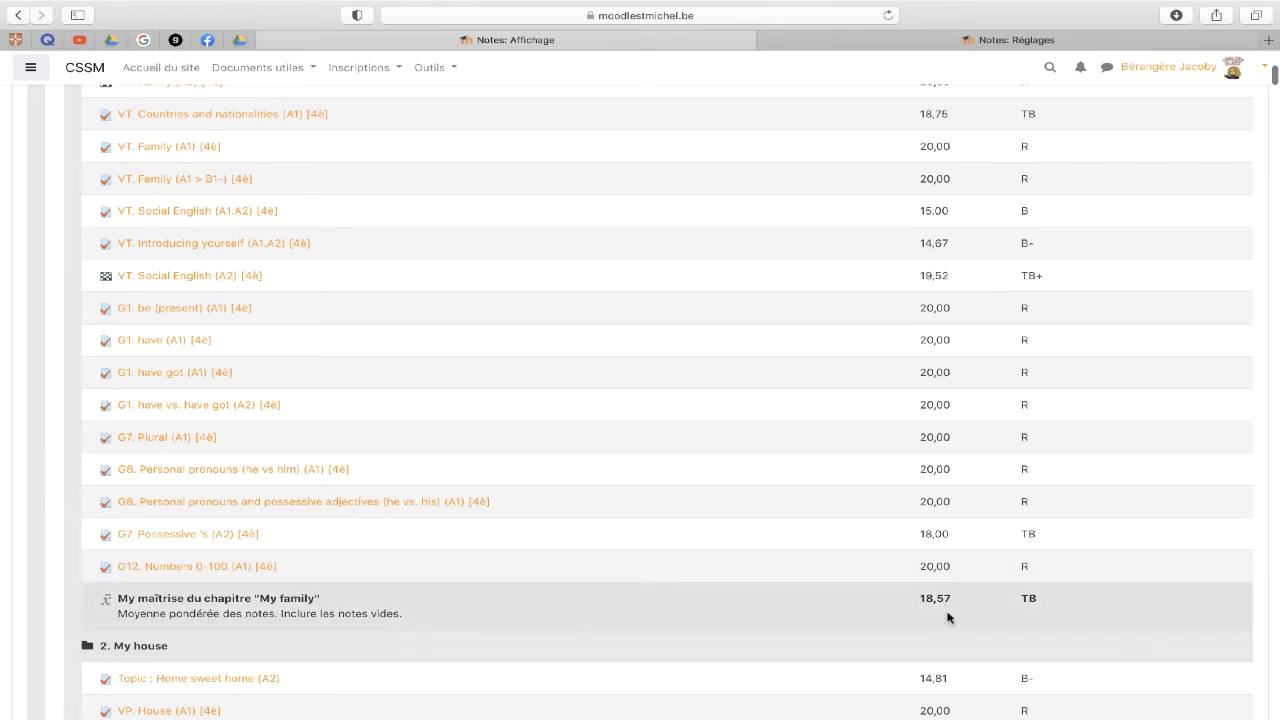
scroll(1060, 623, "up", 3)
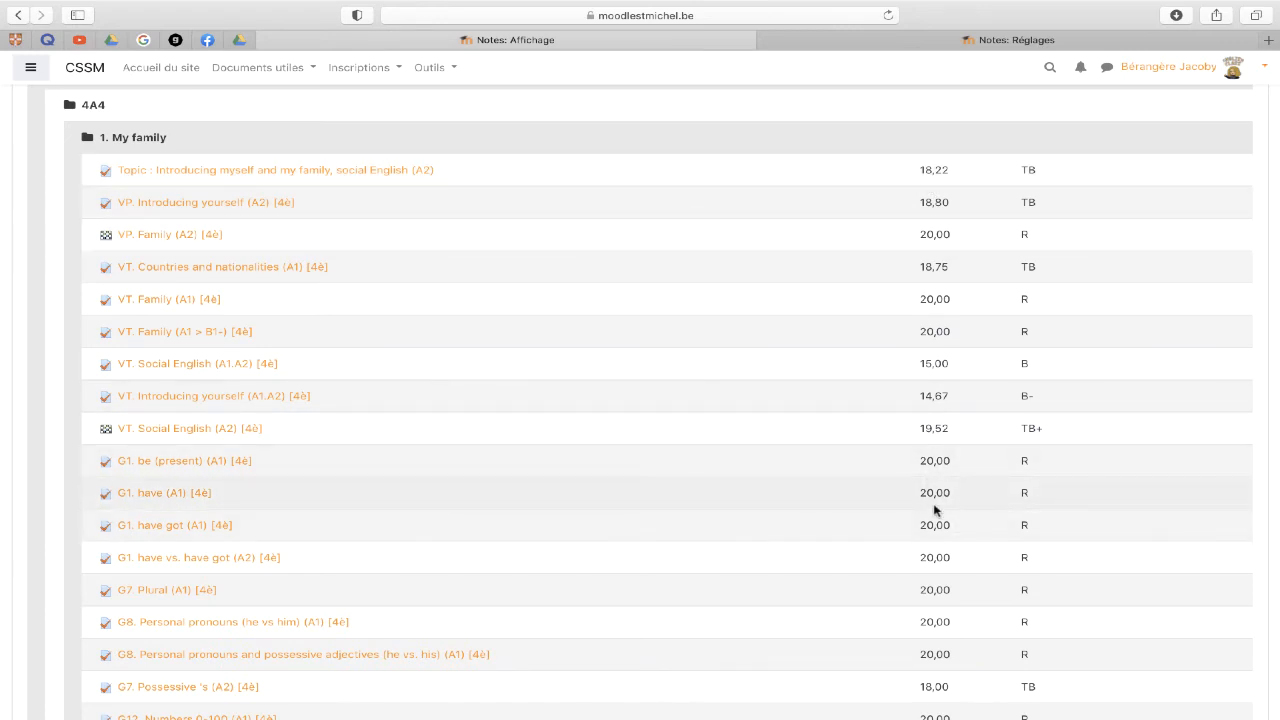
scroll(1031, 650, "down", 10)
scroll(1031, 677, "down", 2)
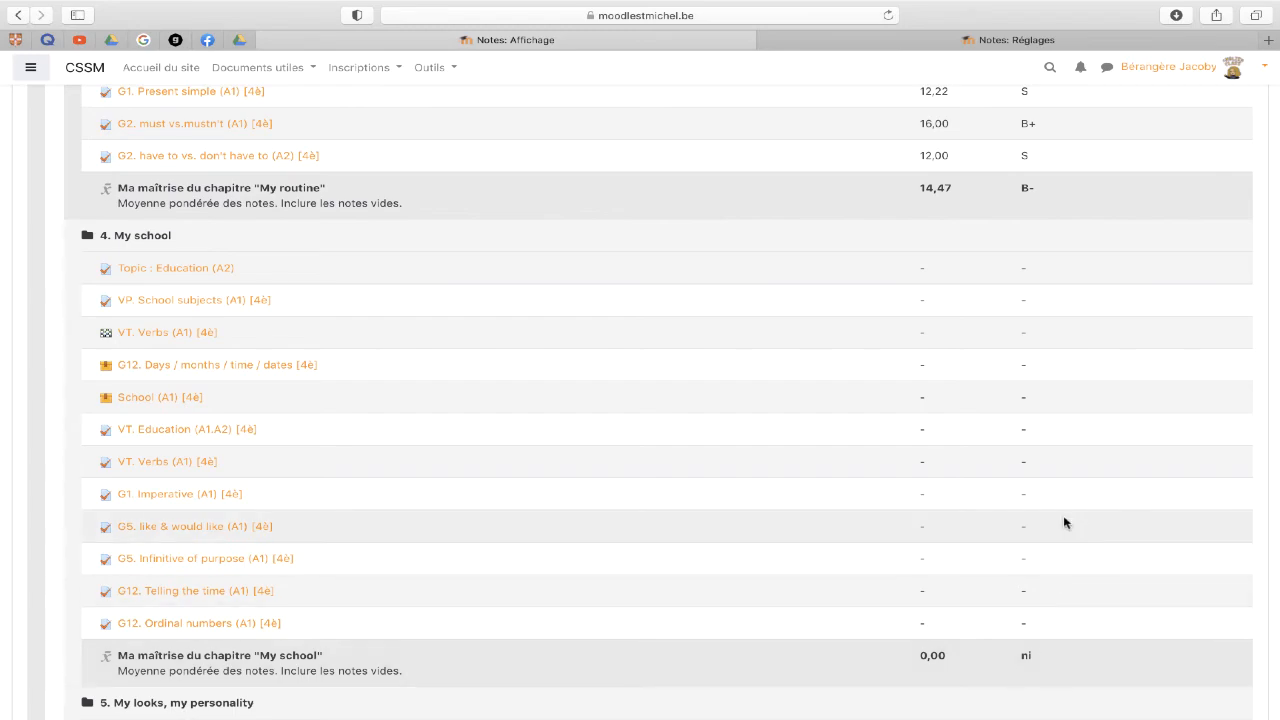
scroll(1063, 518, "up", 5)
scroll(1063, 520, "up", 10)
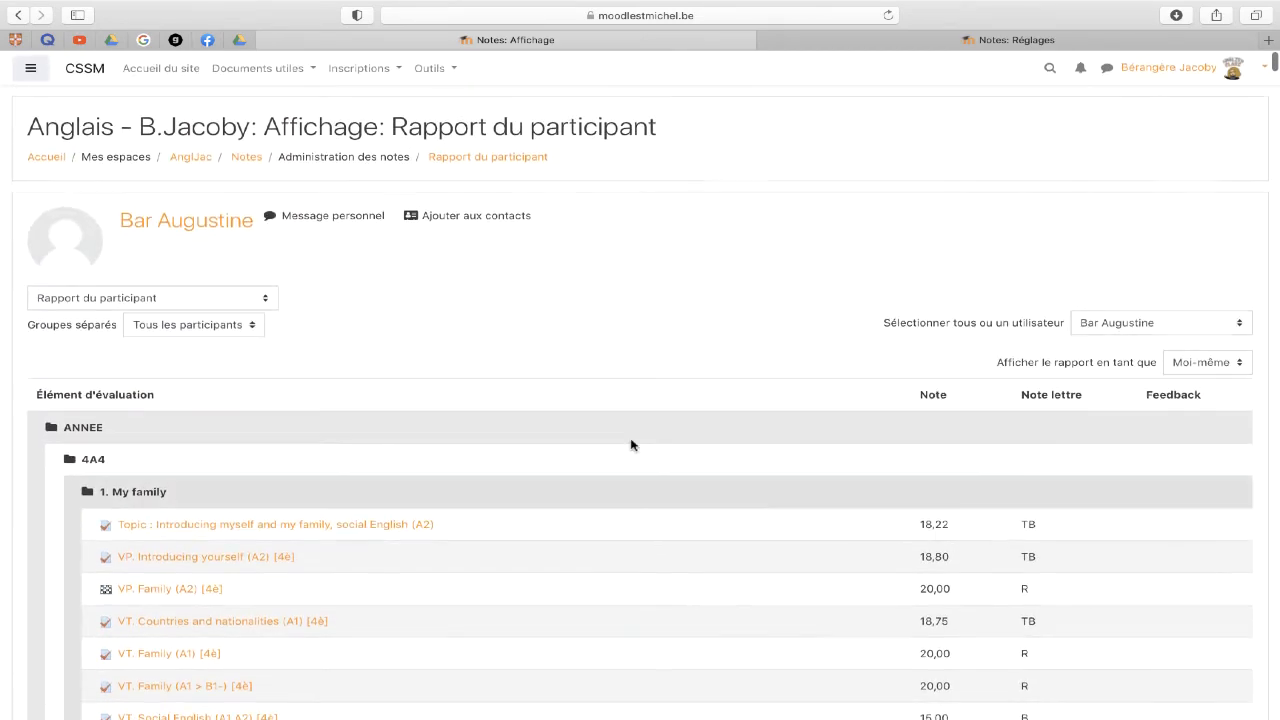
left_click(215, 298)
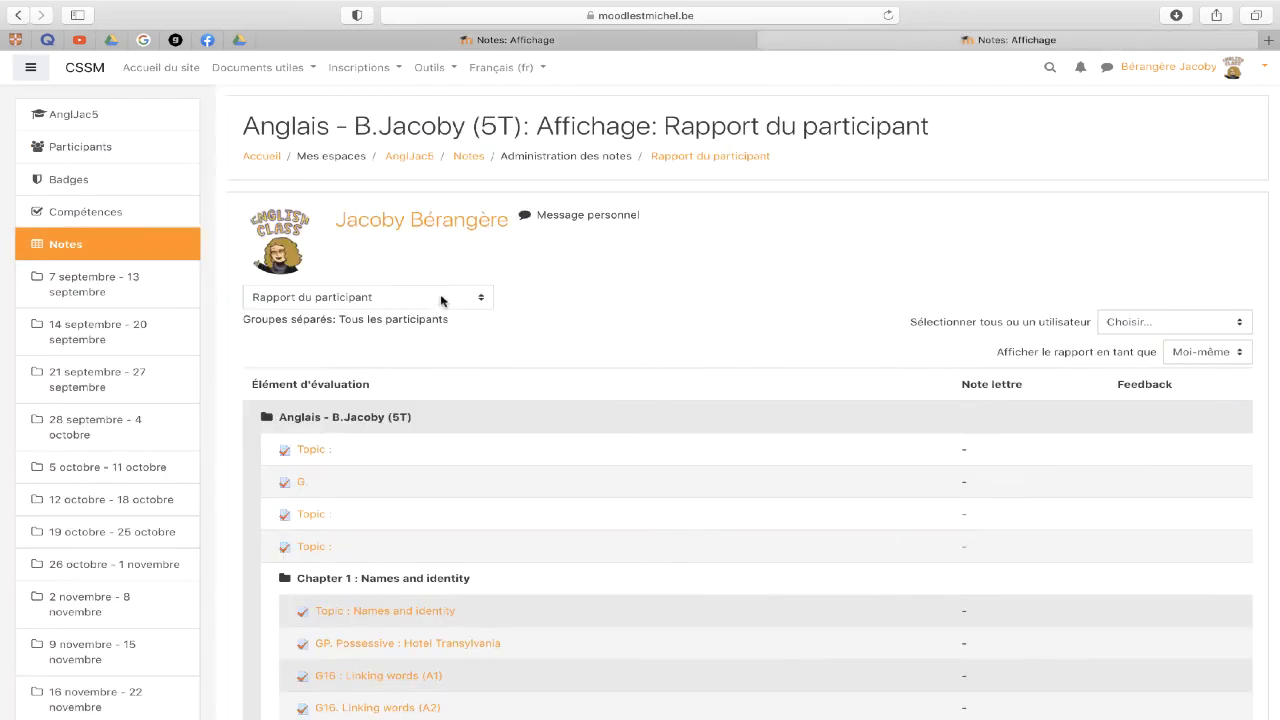
- Save the course letter grade boundaries, R at 99% down to ni at 0%
left_click(441, 300)
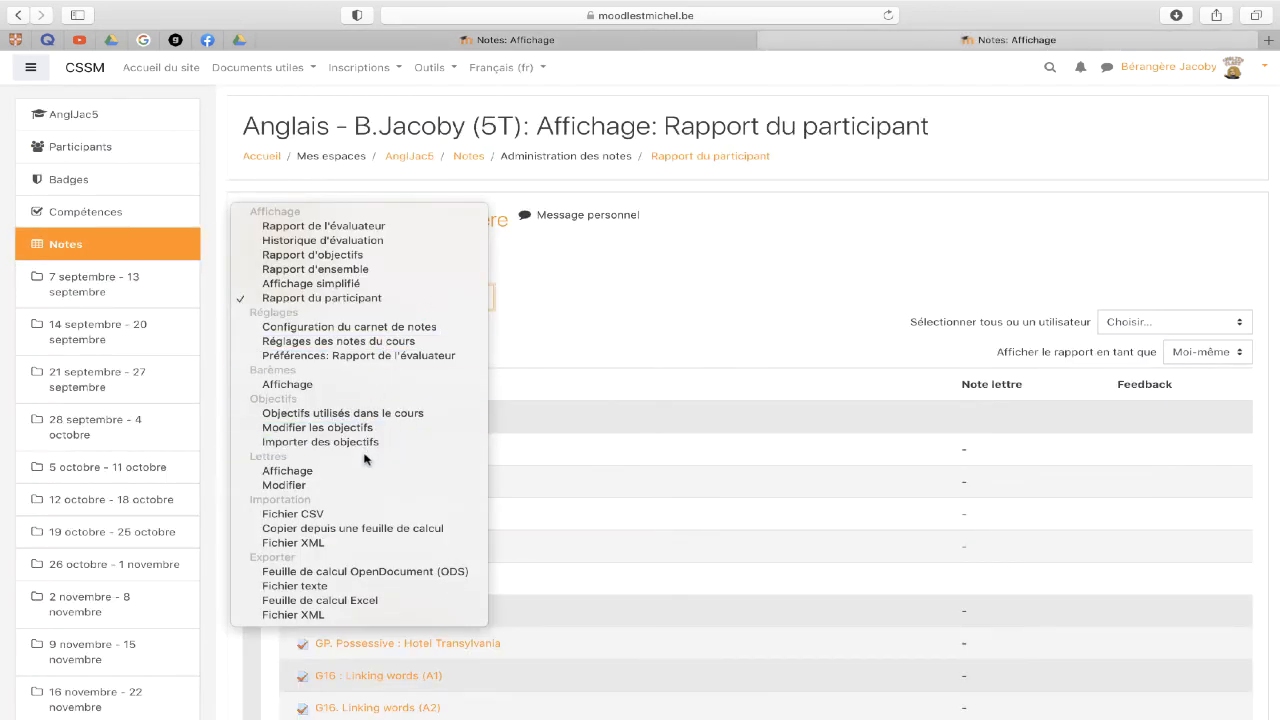
left_click(283, 486)
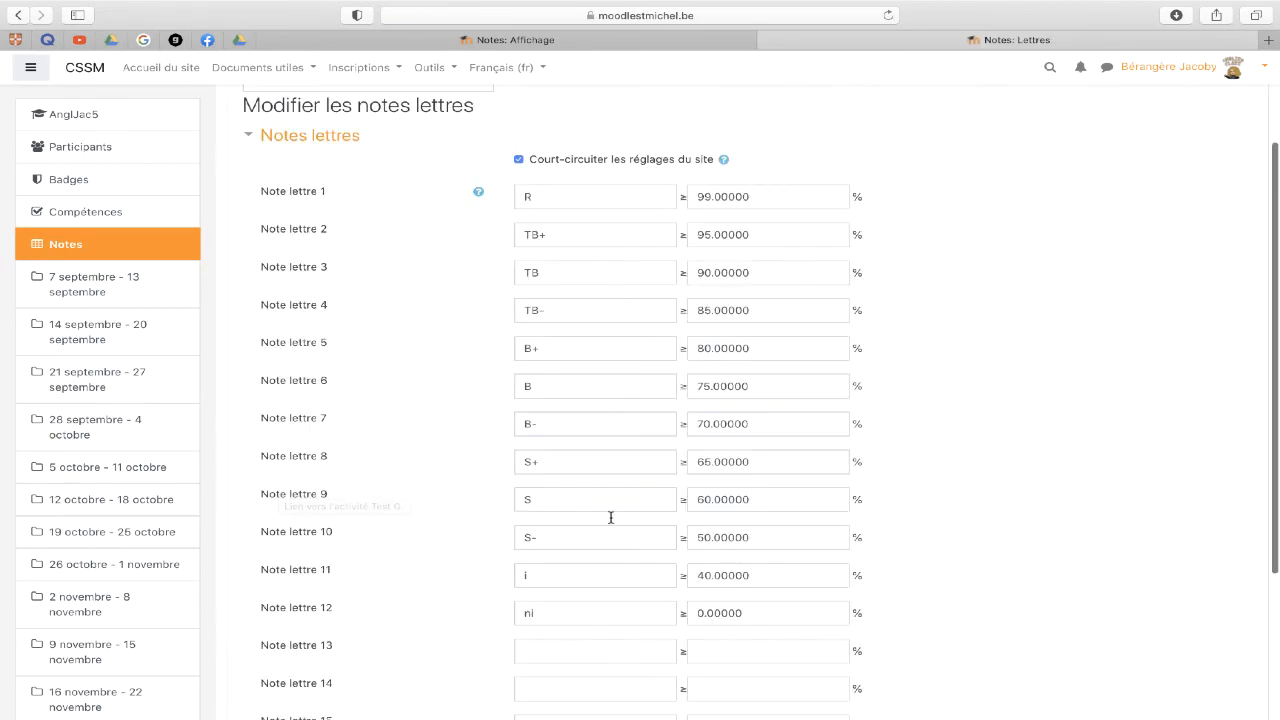
scroll(600, 540, "down", 1)
scroll(597, 562, "down", 2)
scroll(597, 557, "up", 2)
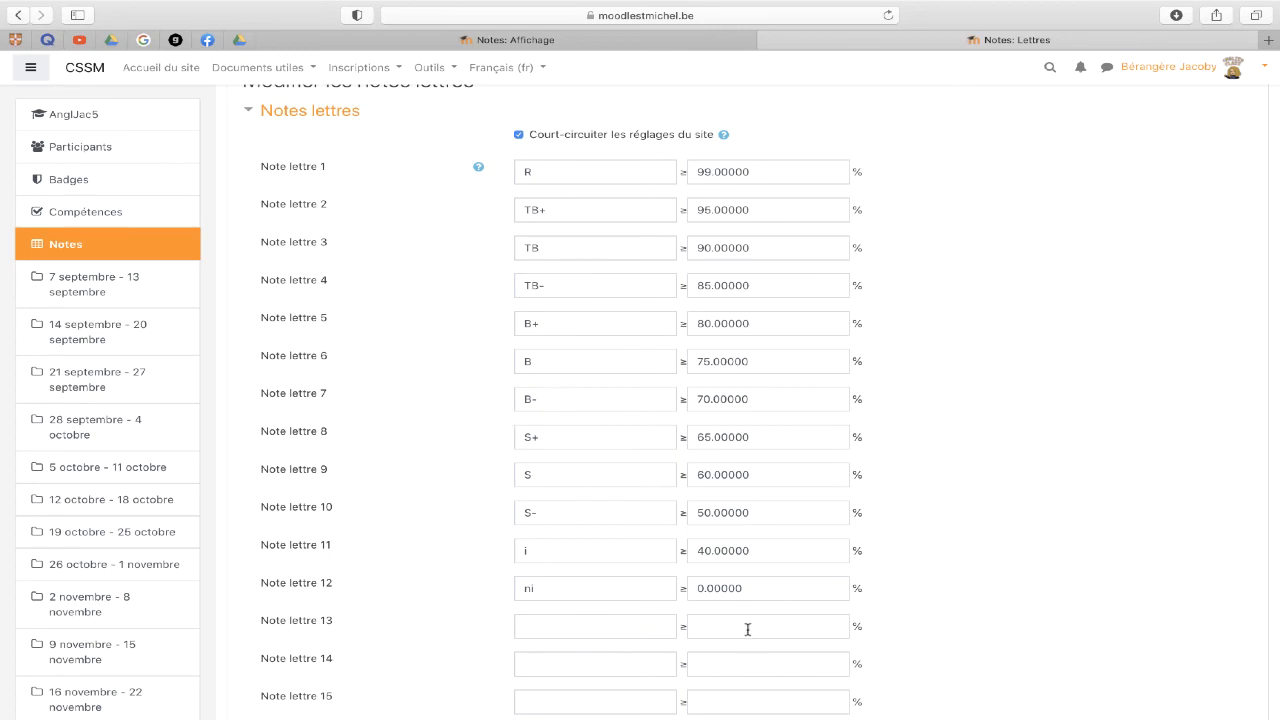
scroll(656, 651, "down", 3)
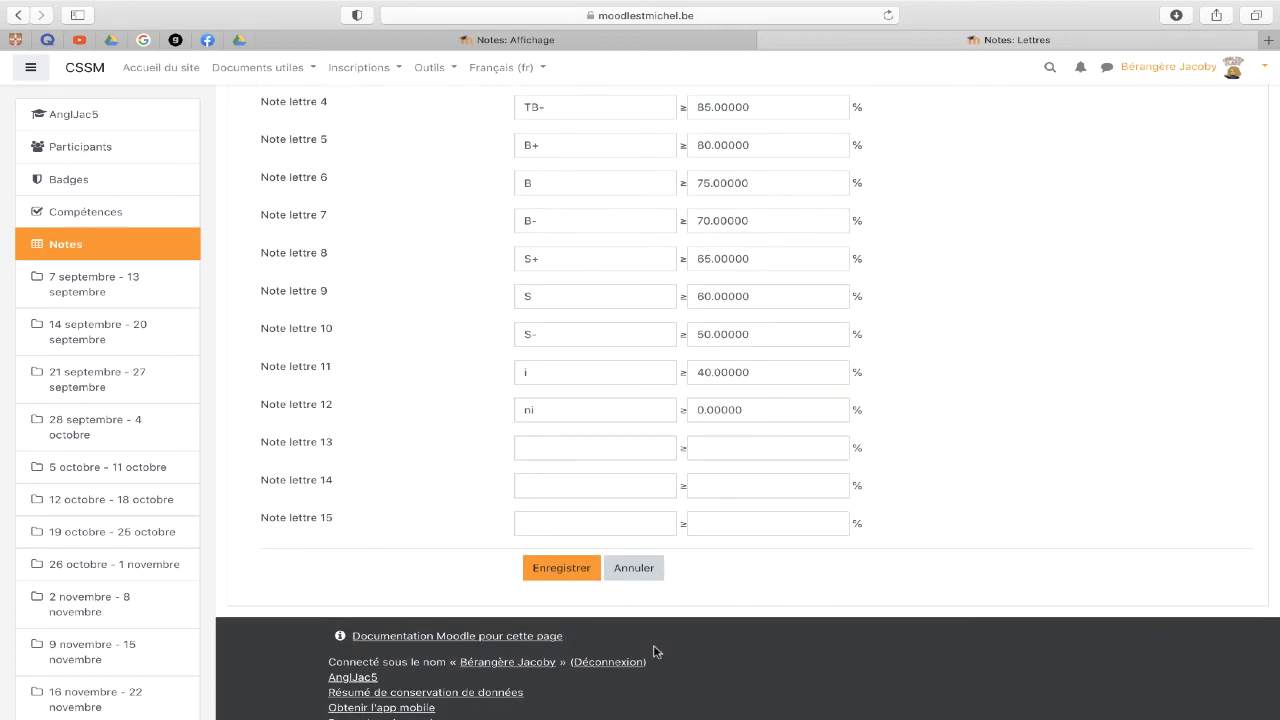
left_click(550, 570)
left_click(413, 222)
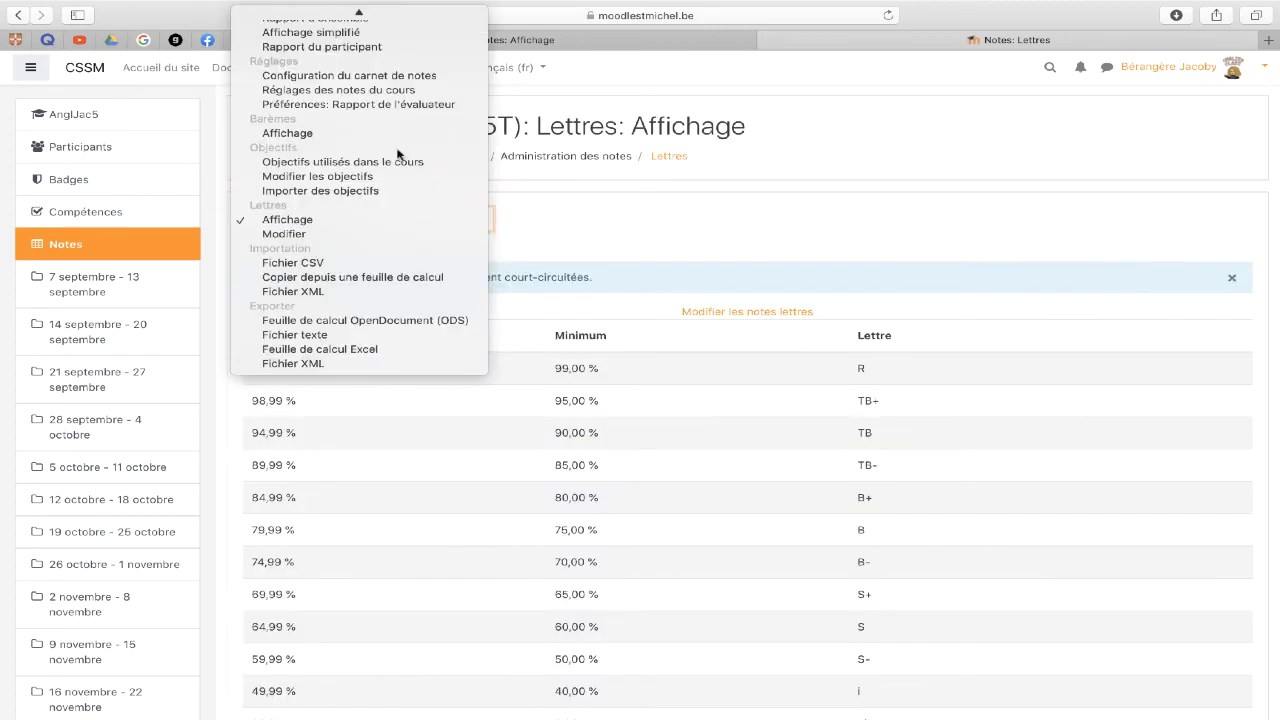
- Switch to the participant report and scroll through it
scroll(400, 83, "up", 3)
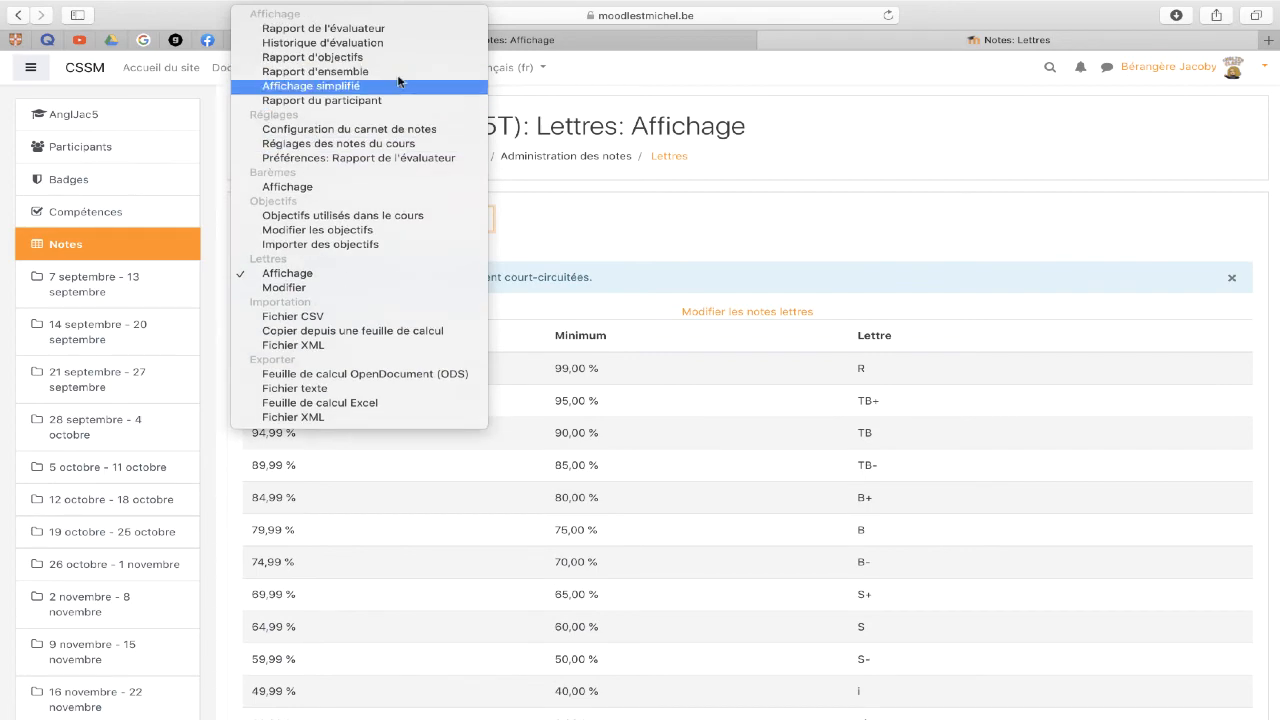
left_click(366, 103)
scroll(894, 403, "down", 5)
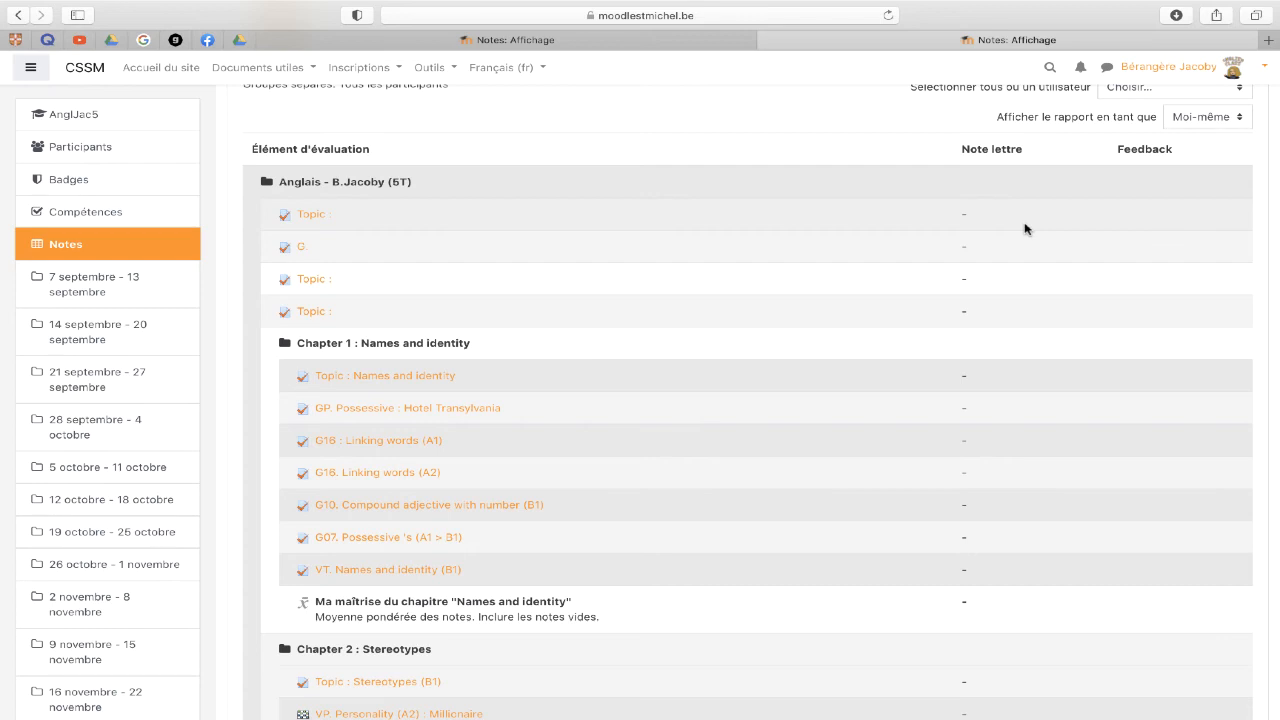
scroll(1025, 228, "up", 3)
- Open the Réglages des notes du cours page for the course
left_click(409, 220)
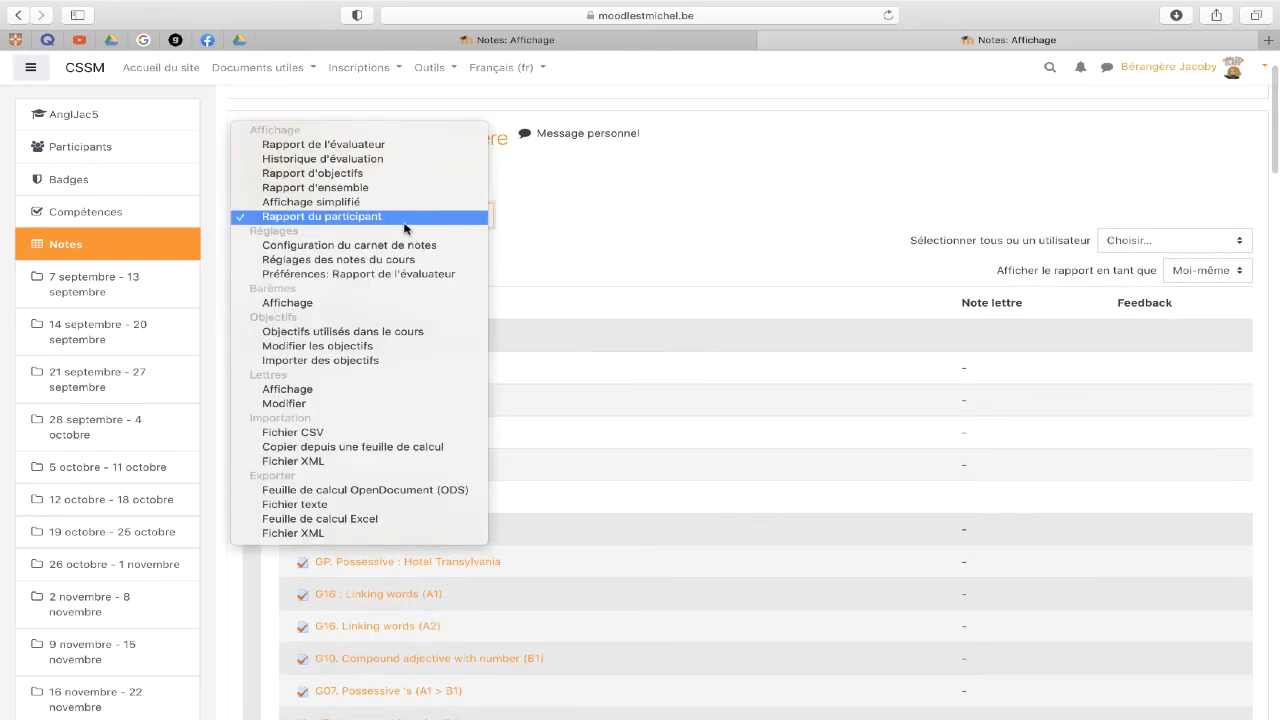
left_click(397, 261)
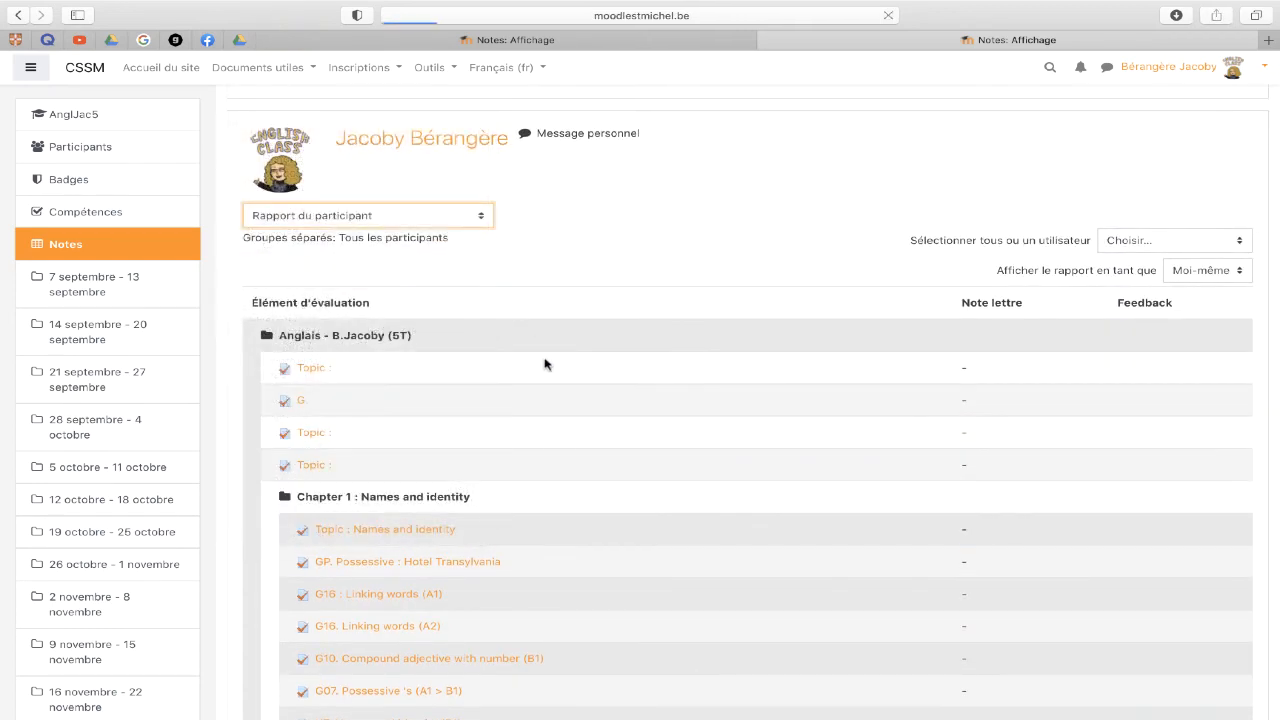
scroll(543, 363, "down", 2)
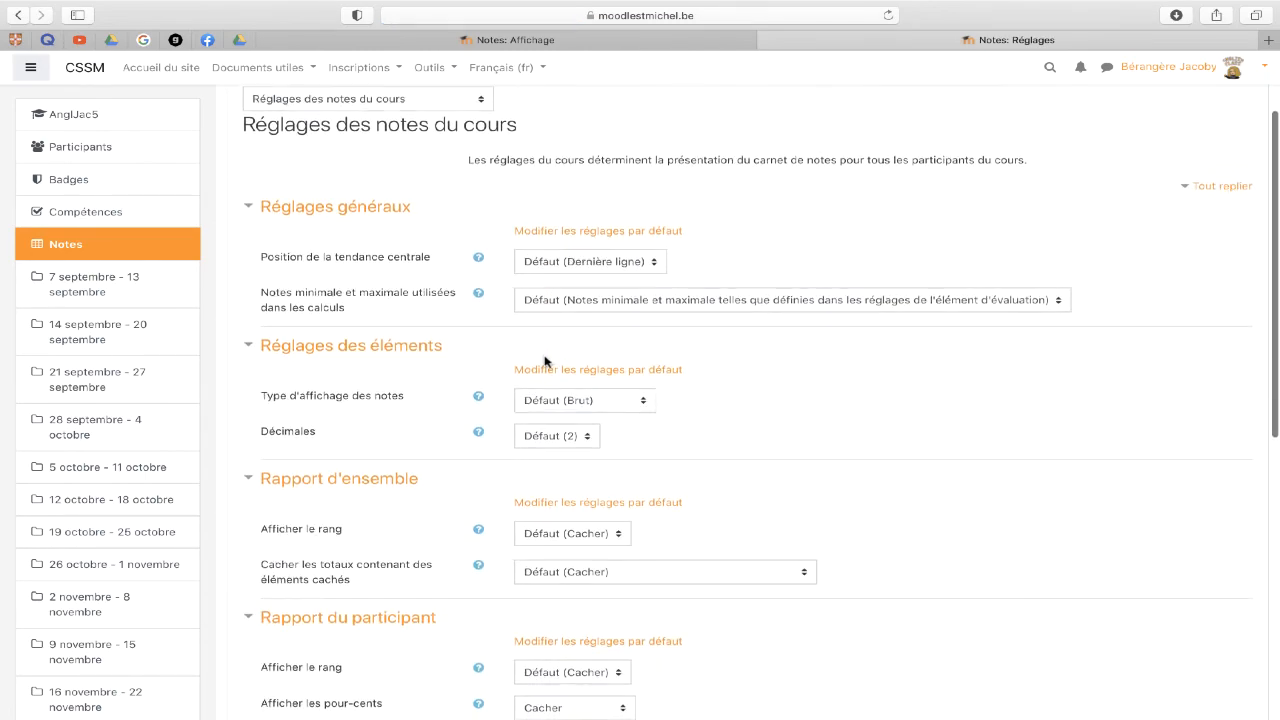
- Scroll through the course grade settings, leaving every Défaut value unchanged
scroll(544, 363, "down", 1)
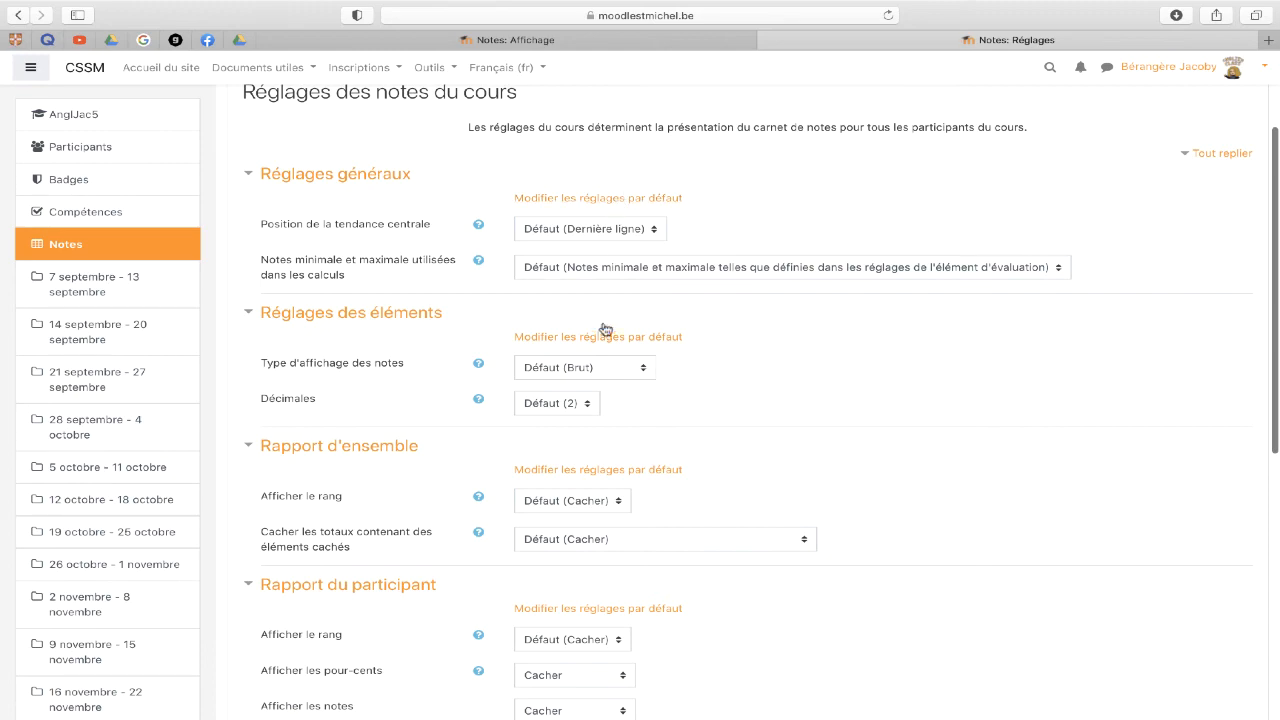
scroll(604, 340, "down", 4)
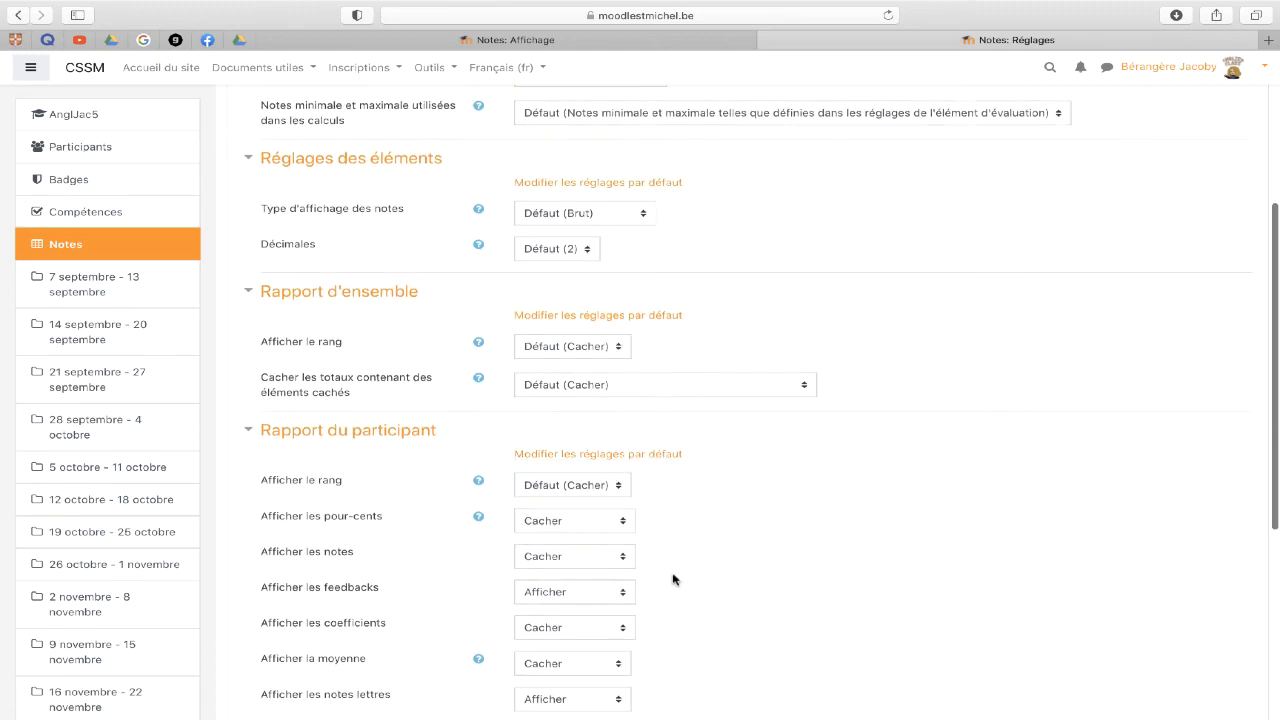
scroll(674, 577, "down", 8)
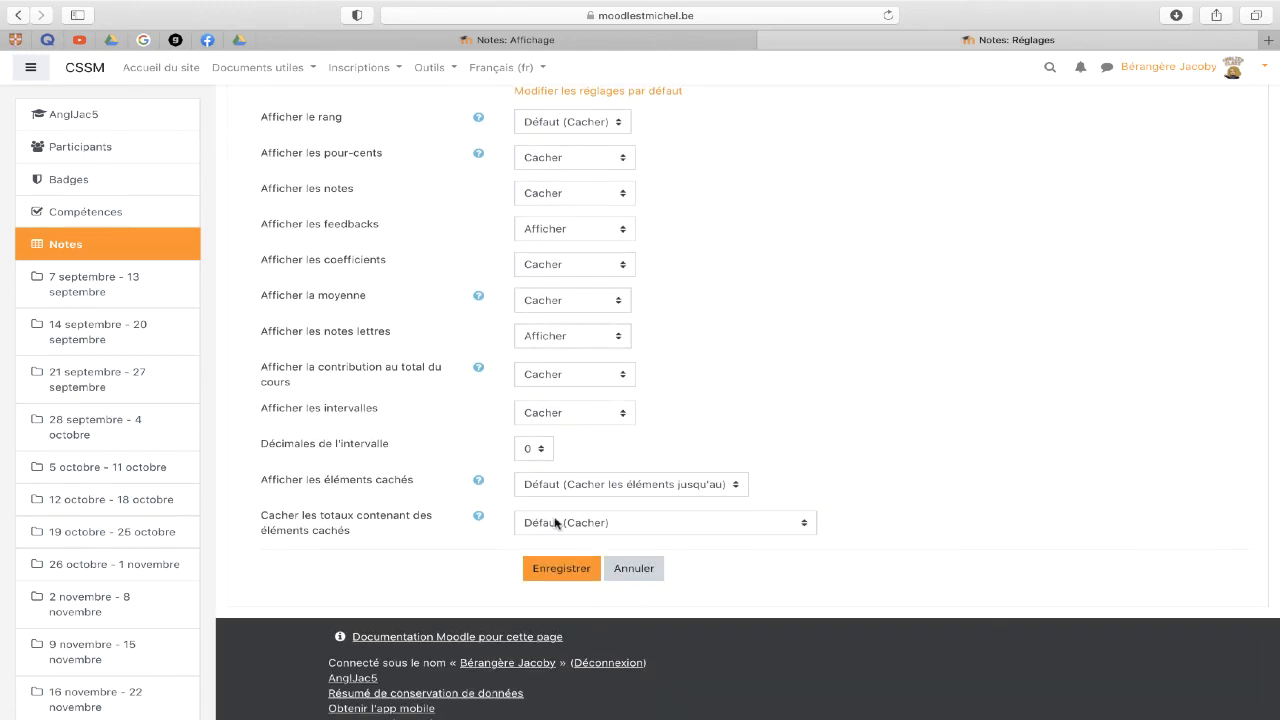
scroll(481, 516, "up", 15)
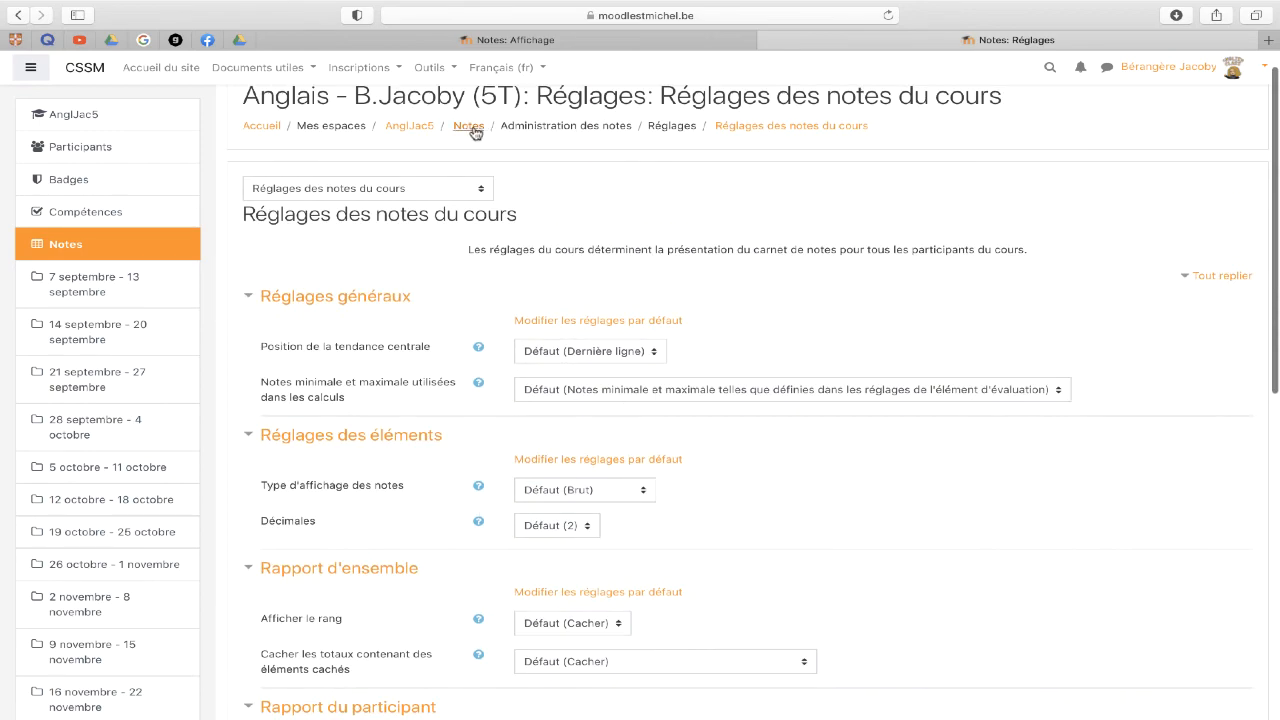
left_click(432, 182)
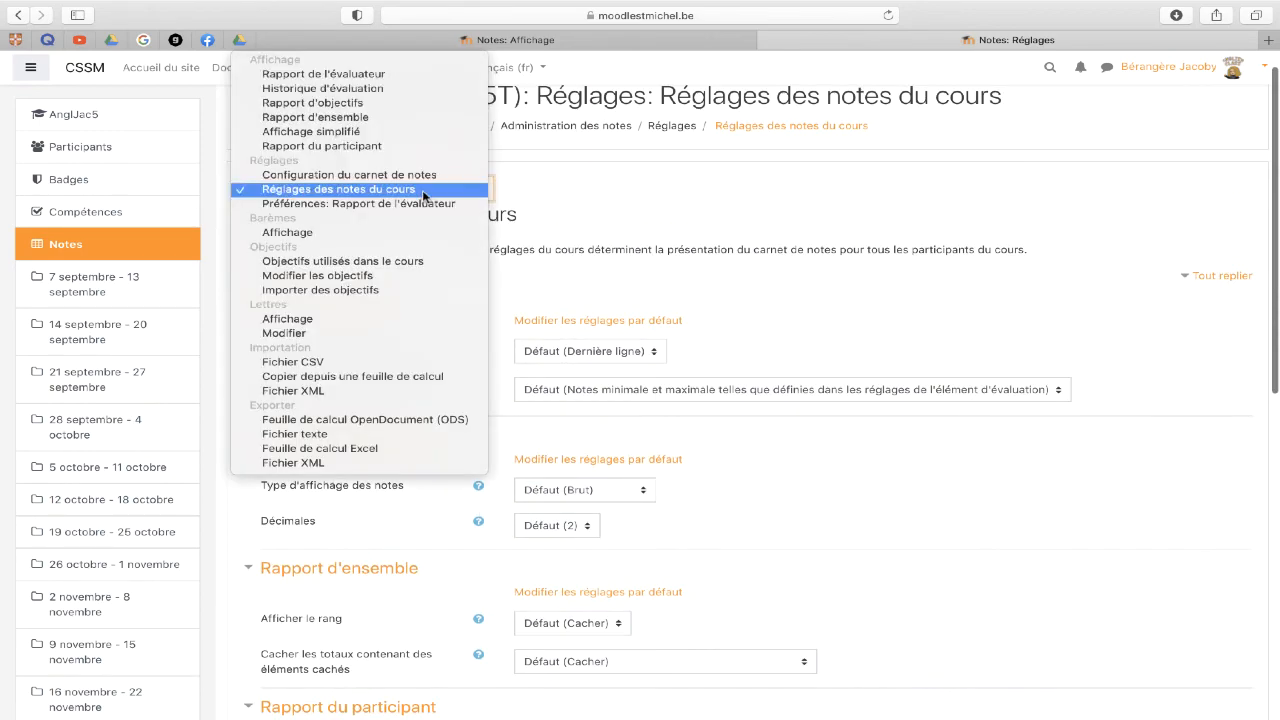
- Open the grader report with editing on and bring up simplified editing for the Names and identity item
left_click(420, 78)
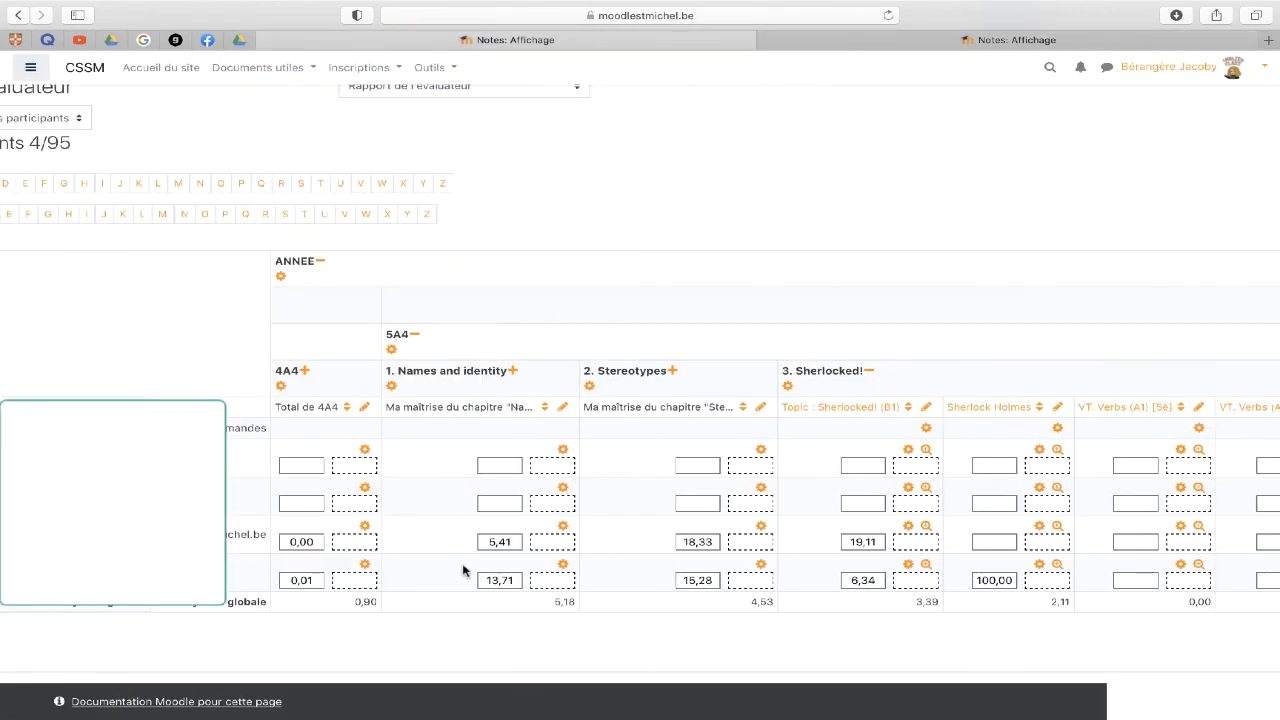
scroll(462, 570, "up", 3)
scroll(462, 570, "left", 3)
left_click(1160, 163)
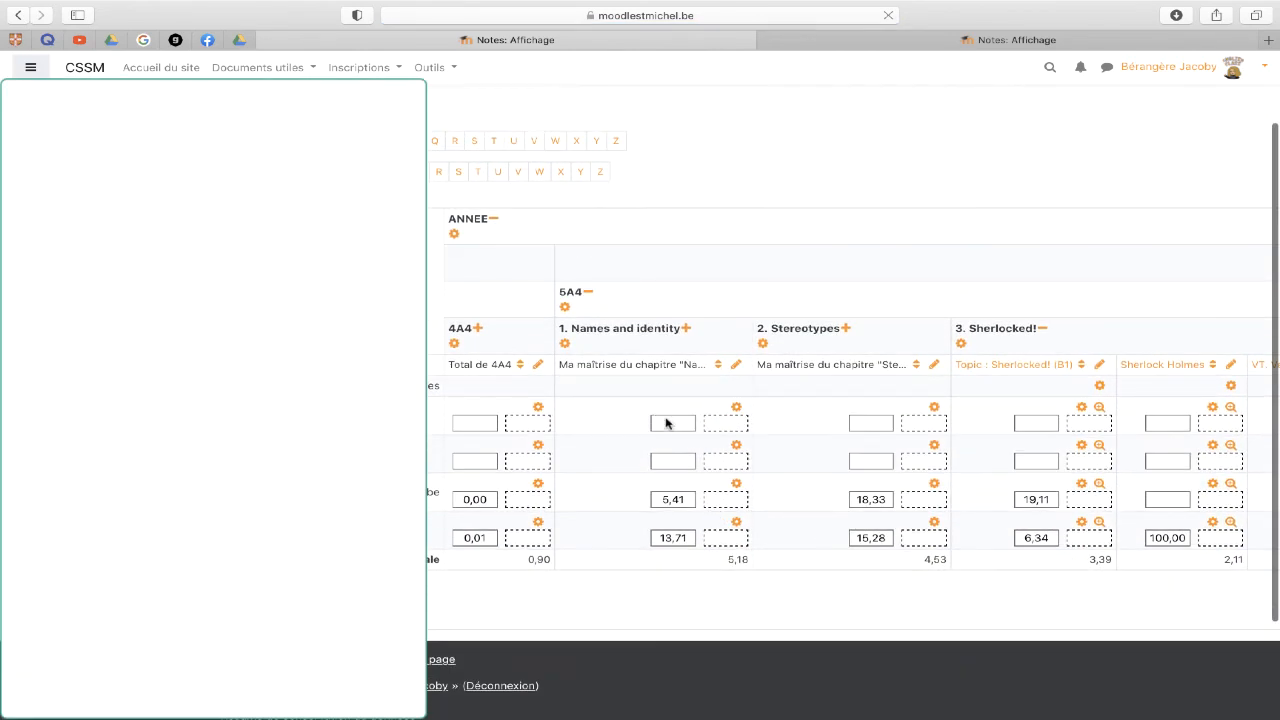
left_click(737, 366)
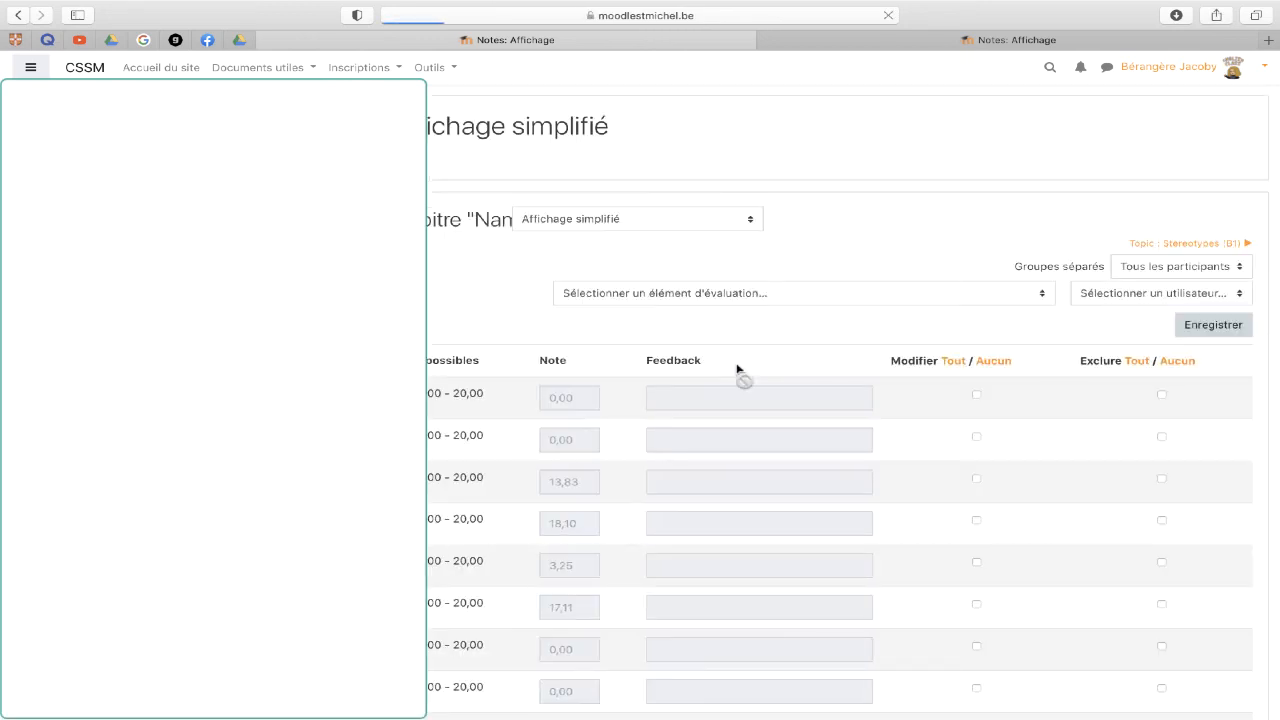
- Filter the simplified view to group 4T6 and make every grade and feedback editable with 'Tout'
scroll(631, 500, "down", 4)
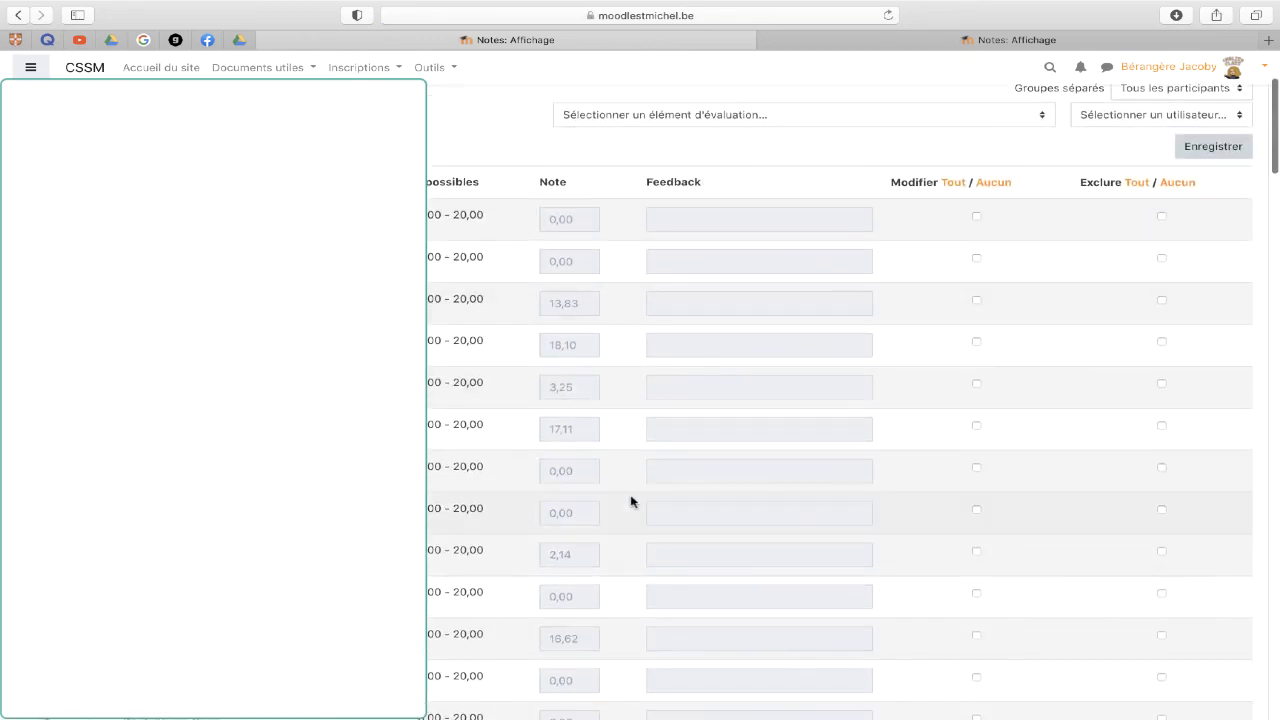
scroll(631, 500, "up", 3)
left_click(1176, 204)
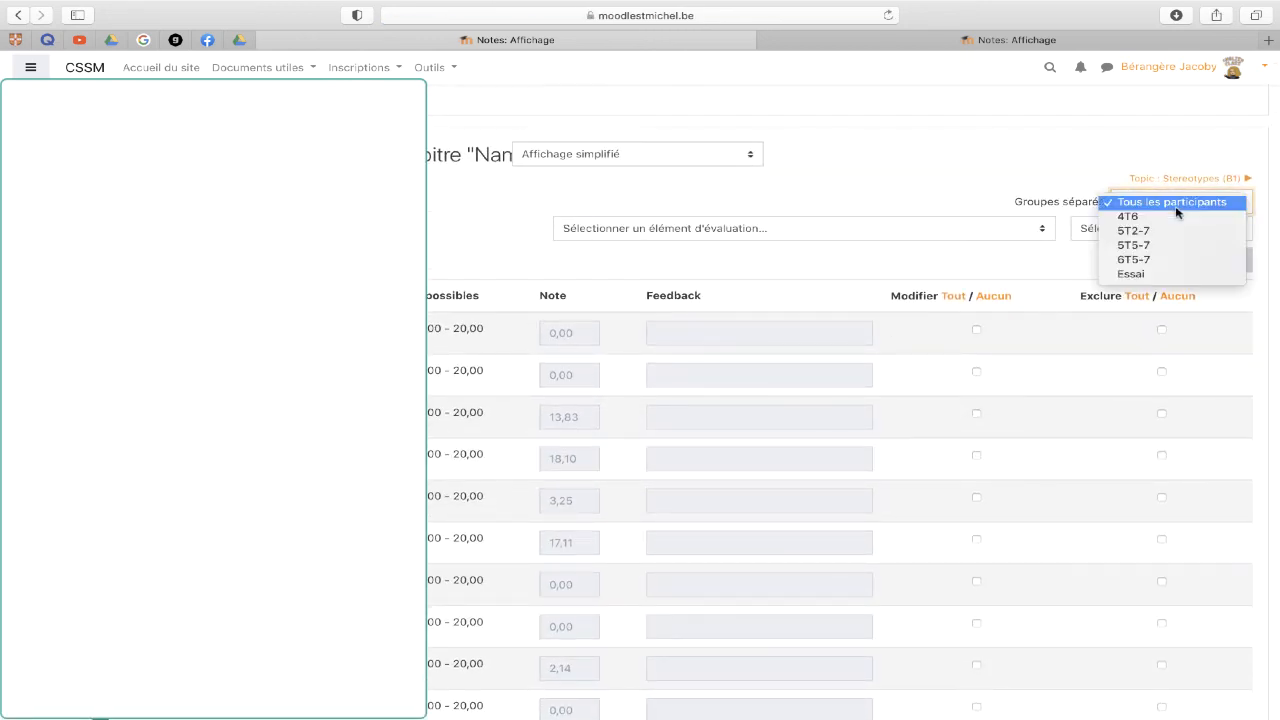
left_click(1128, 216)
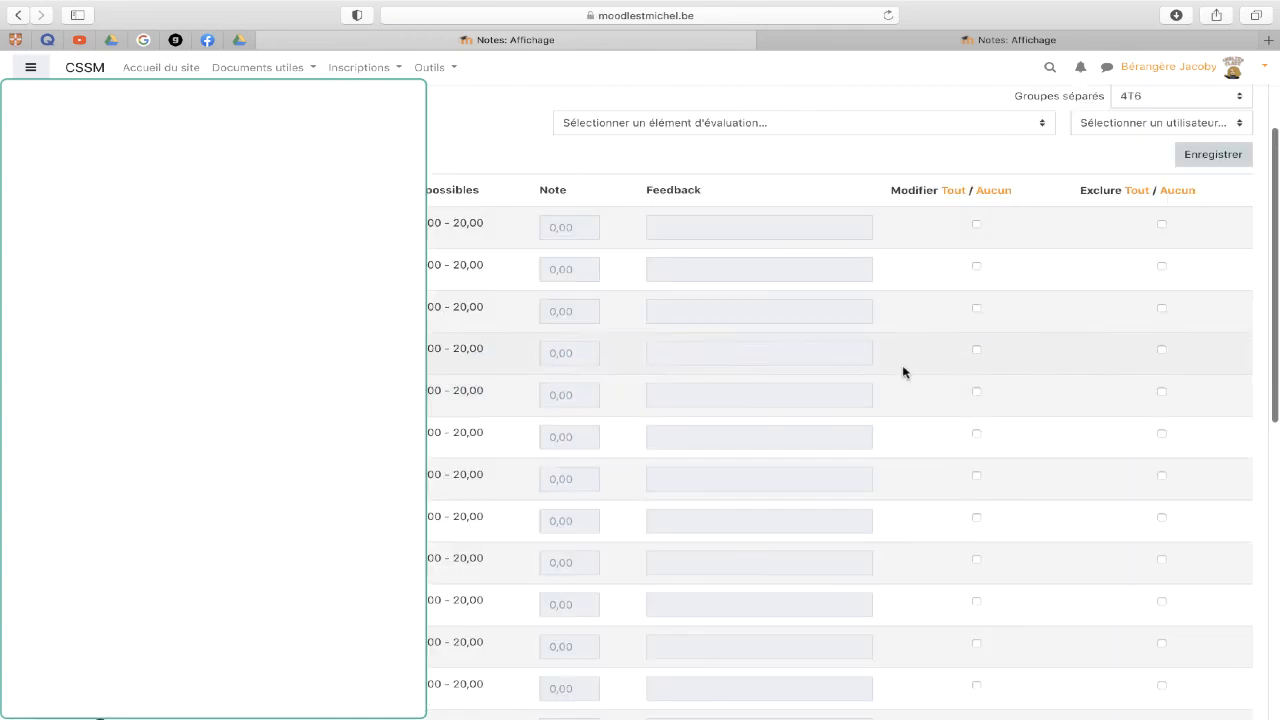
left_click(957, 192)
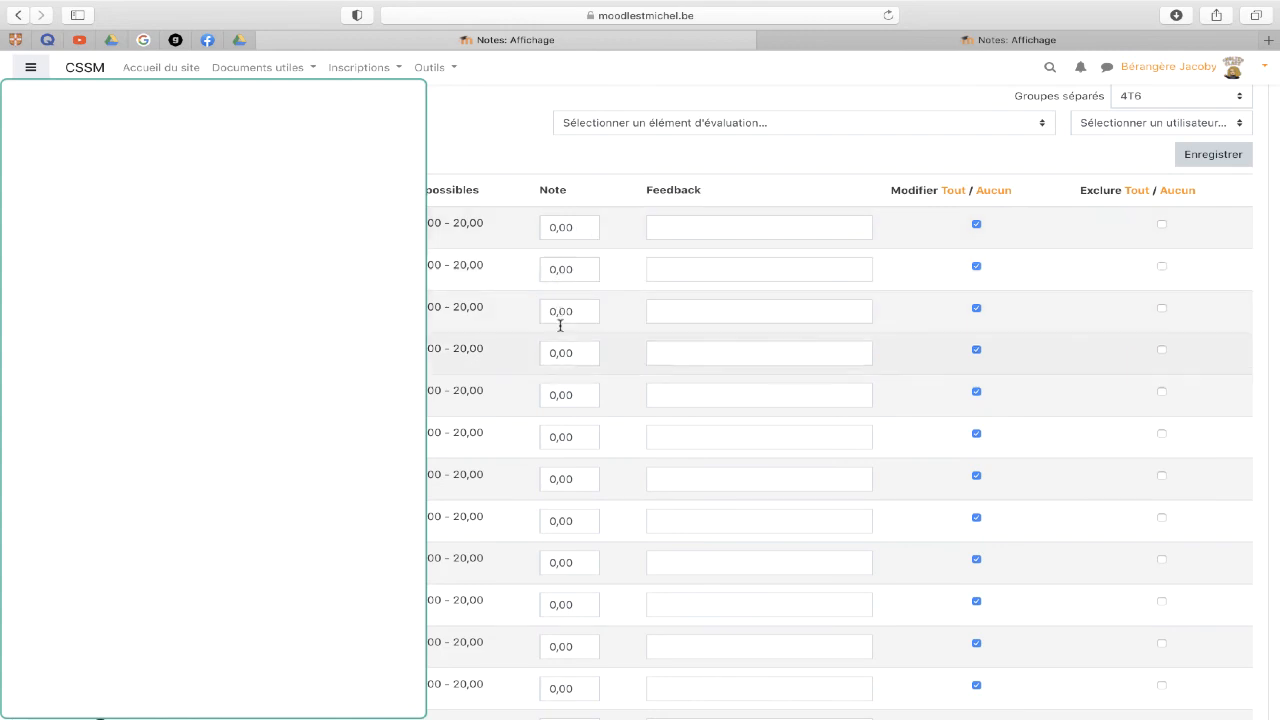
- Look over the editable grades, then go back to the grader report without saving
scroll(551, 498, "down", 10)
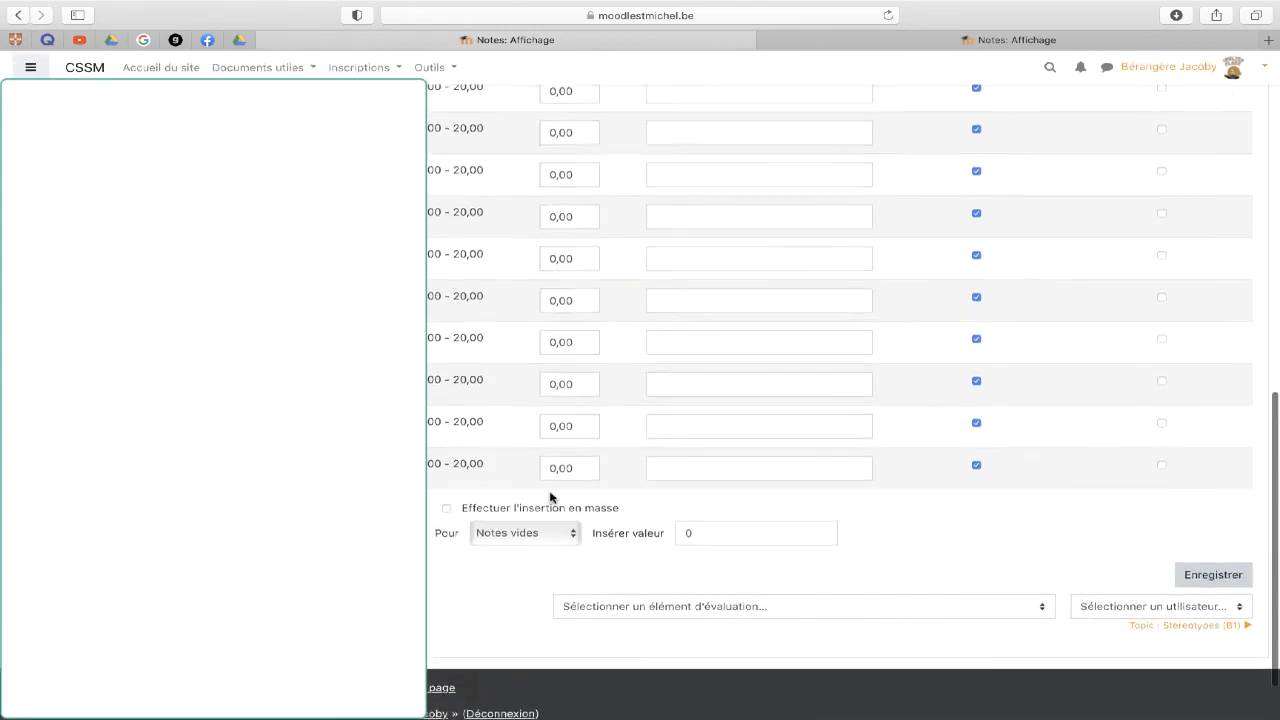
scroll(551, 495, "up", 10)
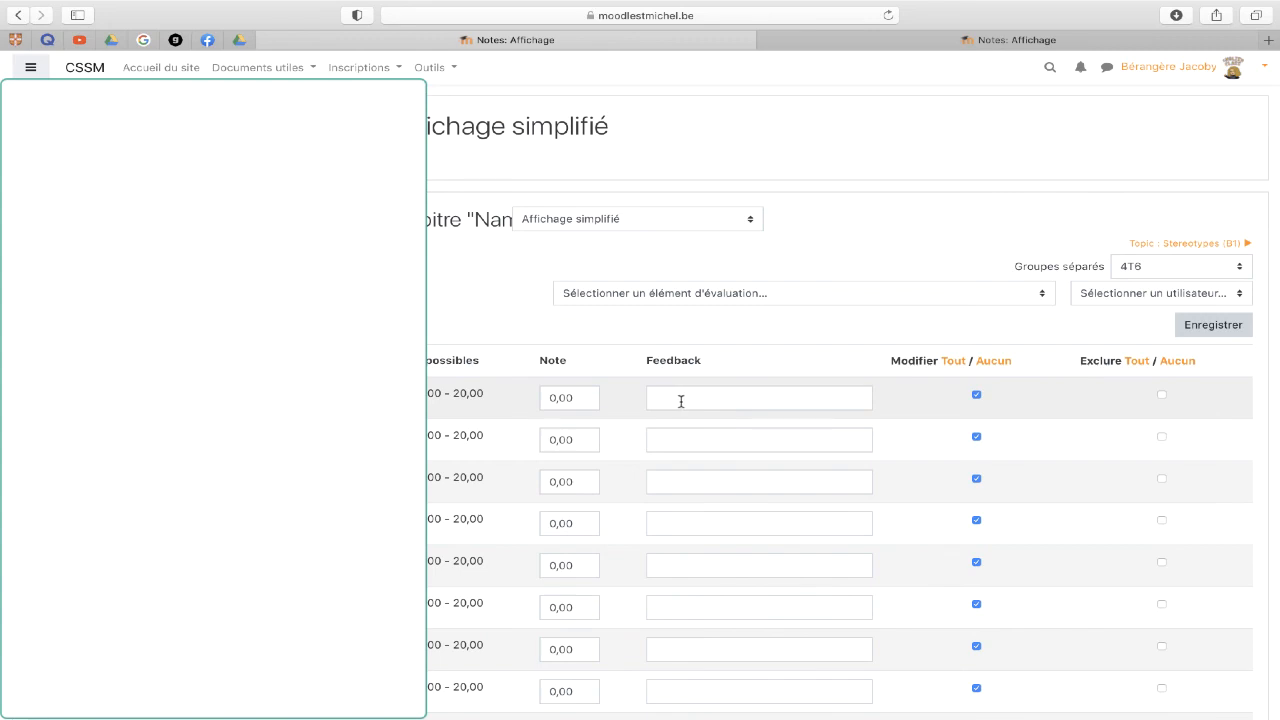
left_click(16, 17)
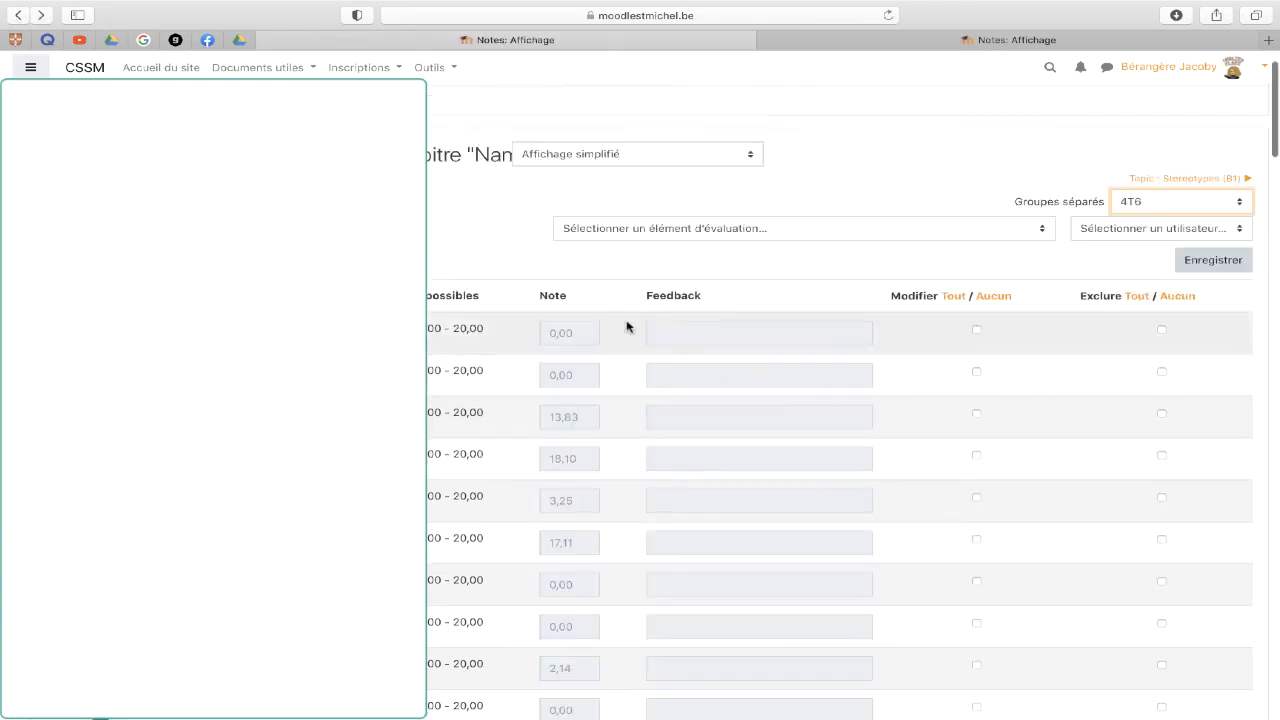
left_click(16, 14)
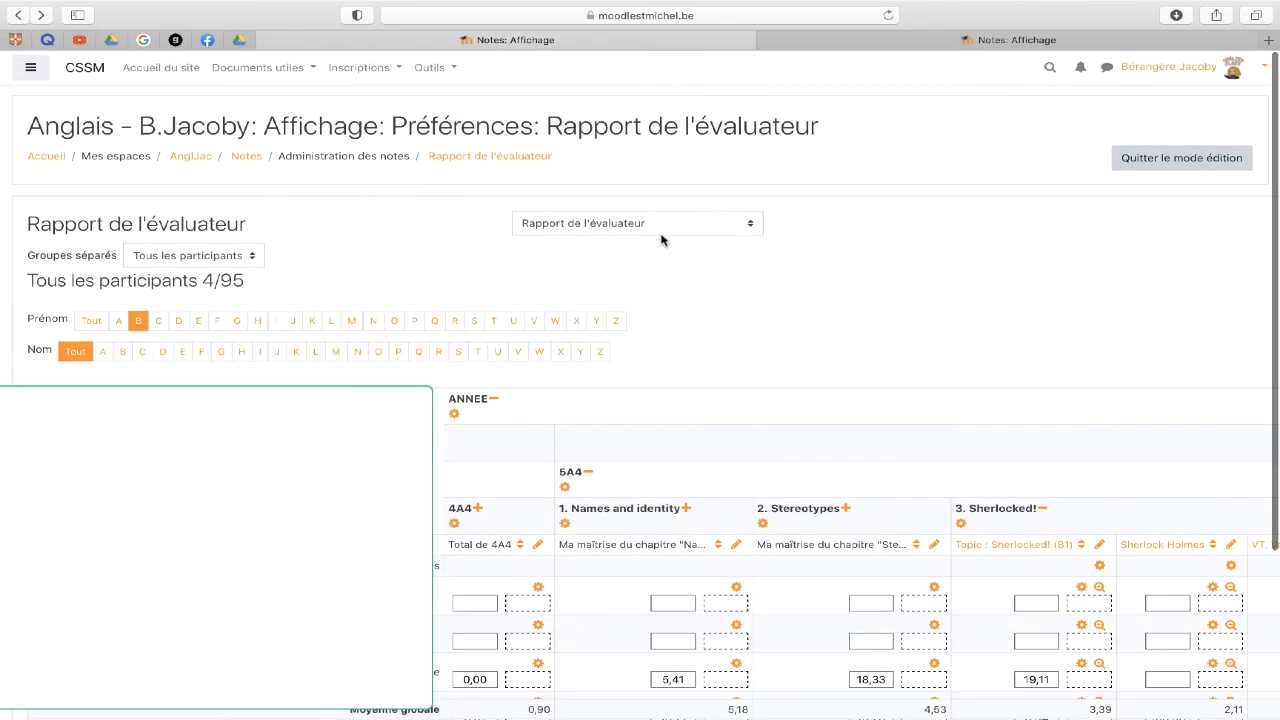
left_click(677, 226)
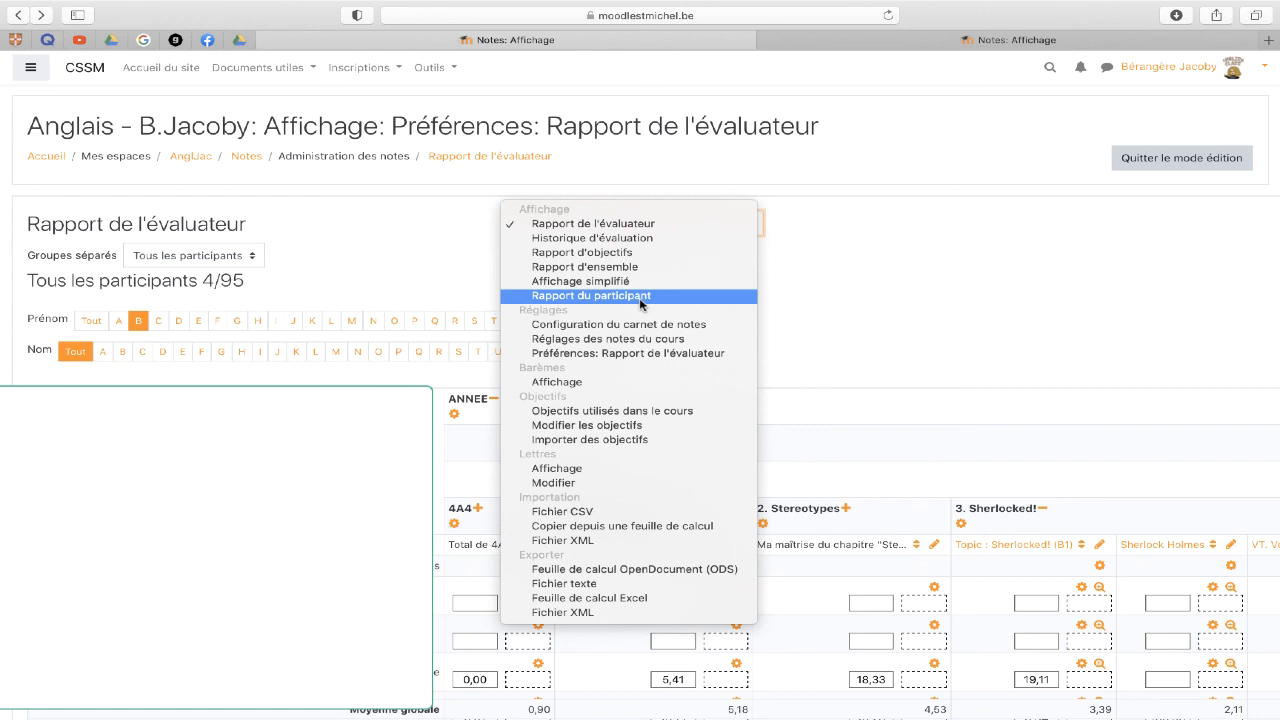
left_click(960, 294)
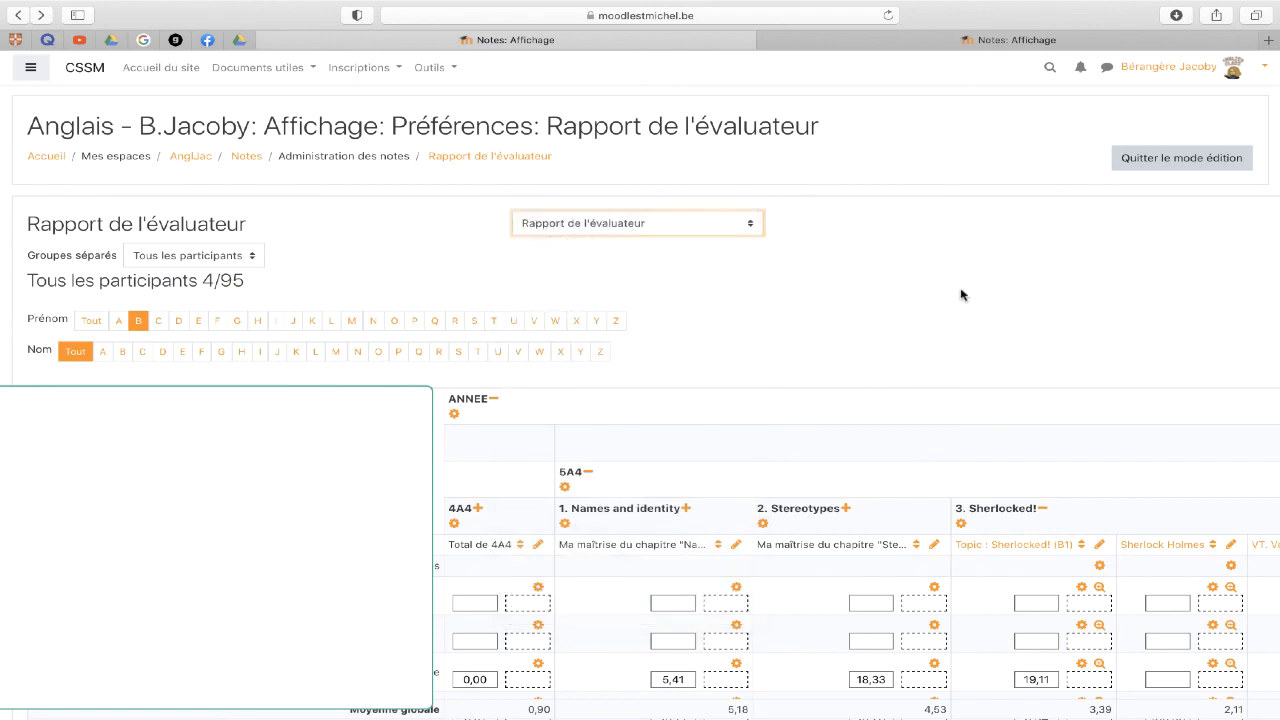